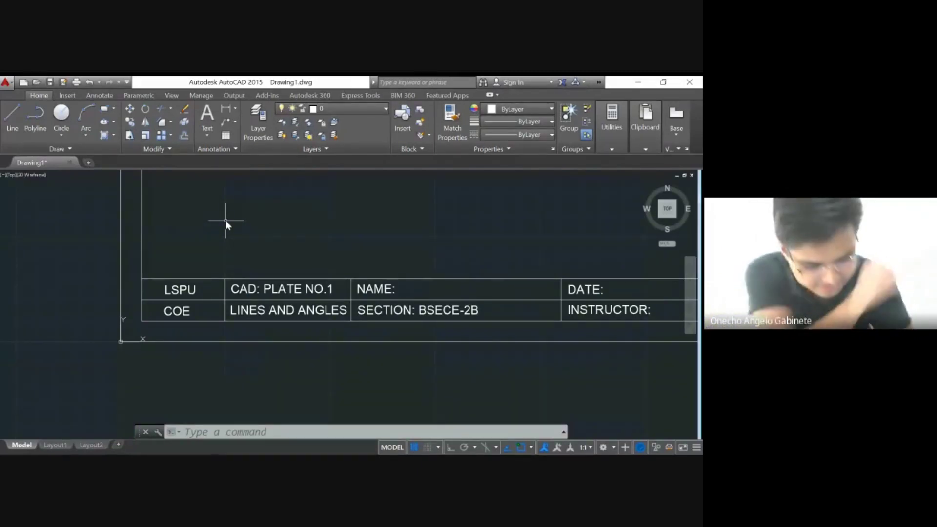
type("line")
key("Return")
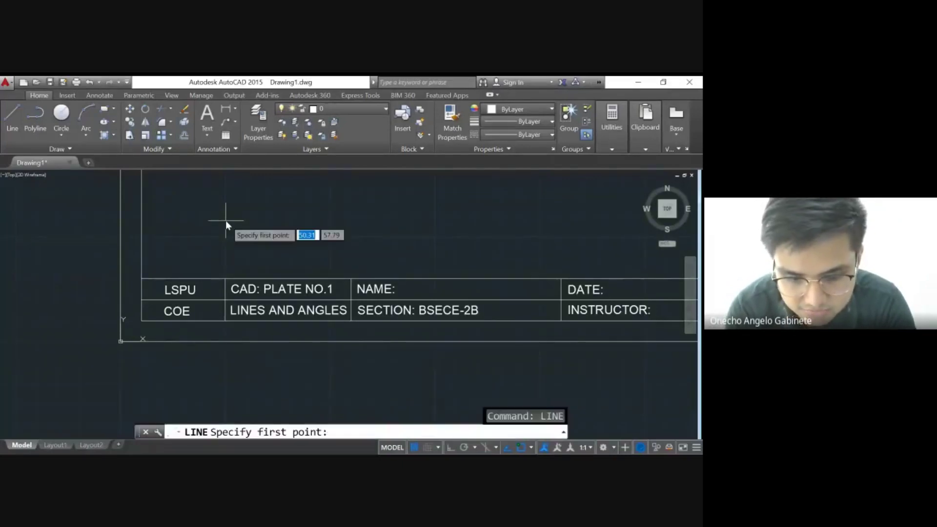
type("0,0")
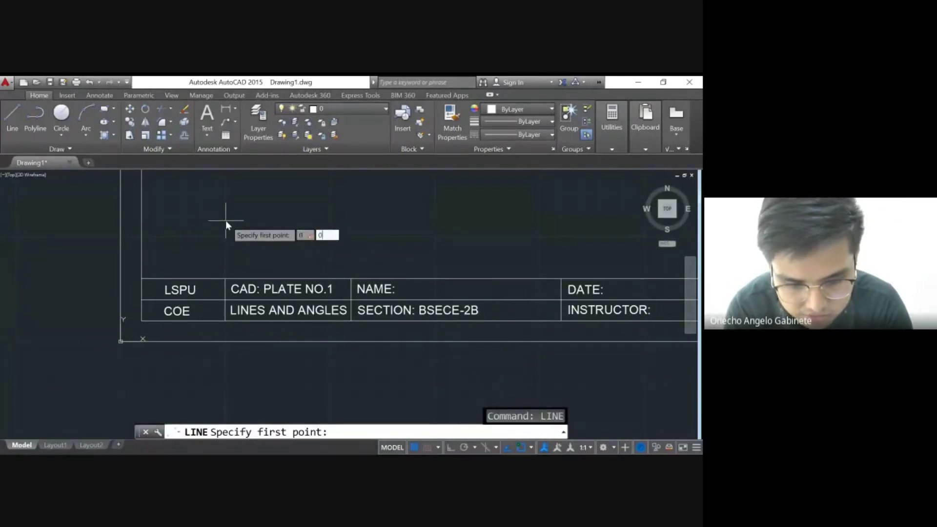
key("Return")
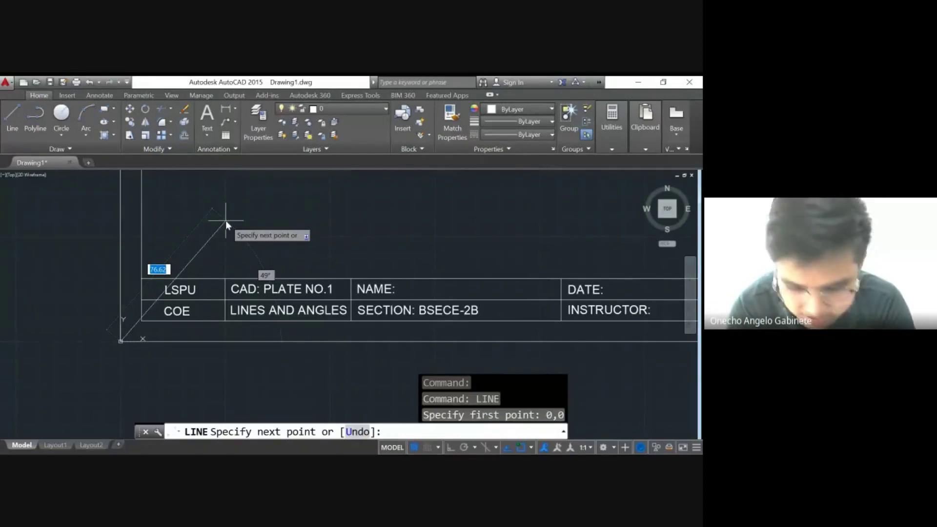
type("@10")
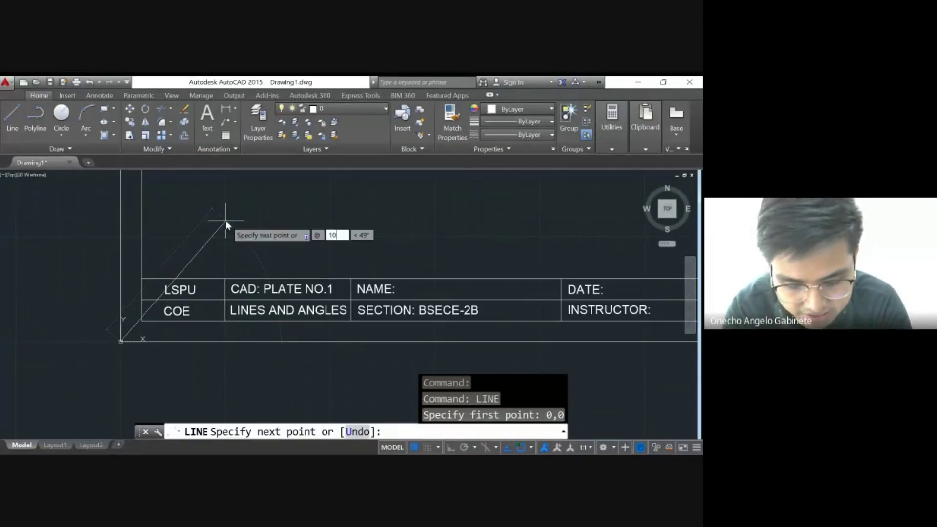
type("<0")
key("Return")
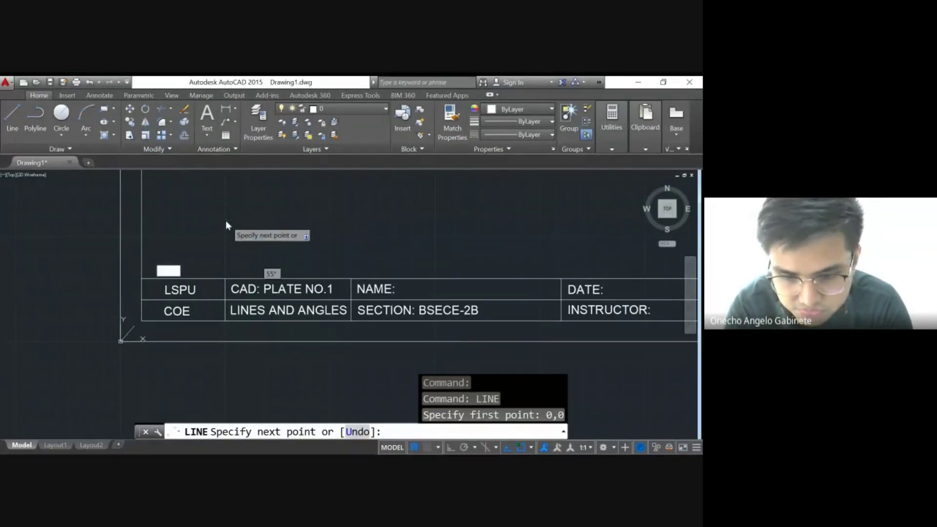
type("@7<90")
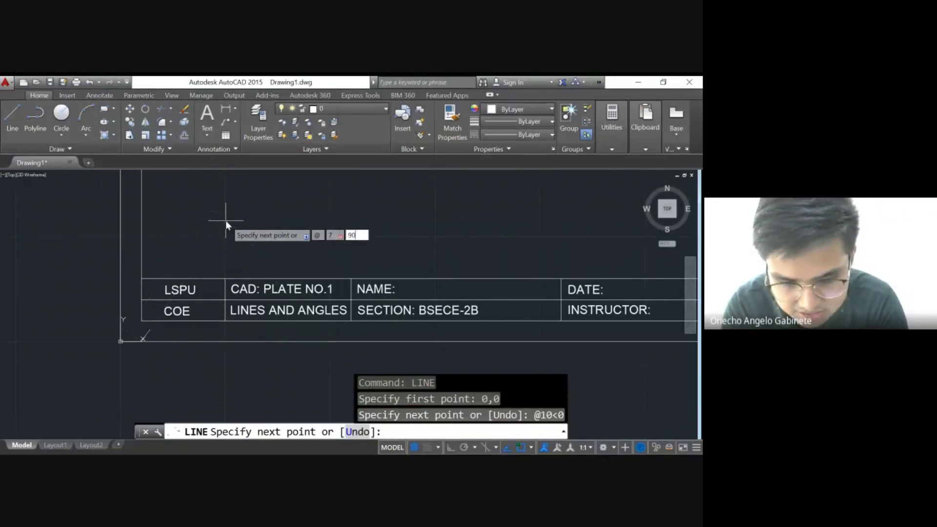
key("Return")
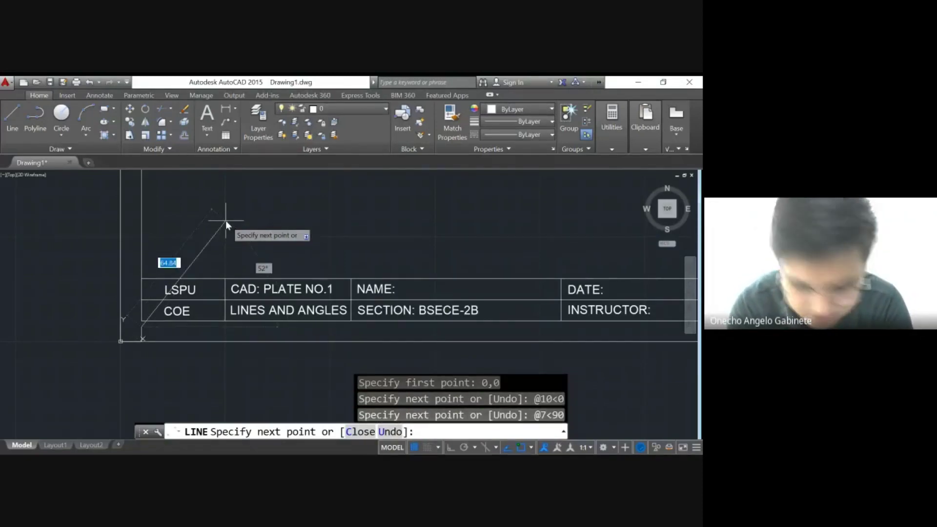
type("@10")
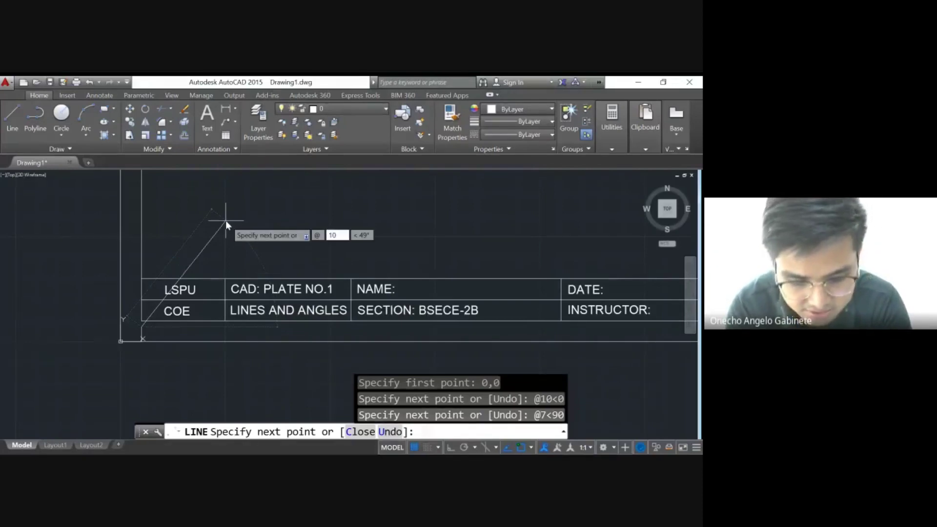
type("<180")
key("Return")
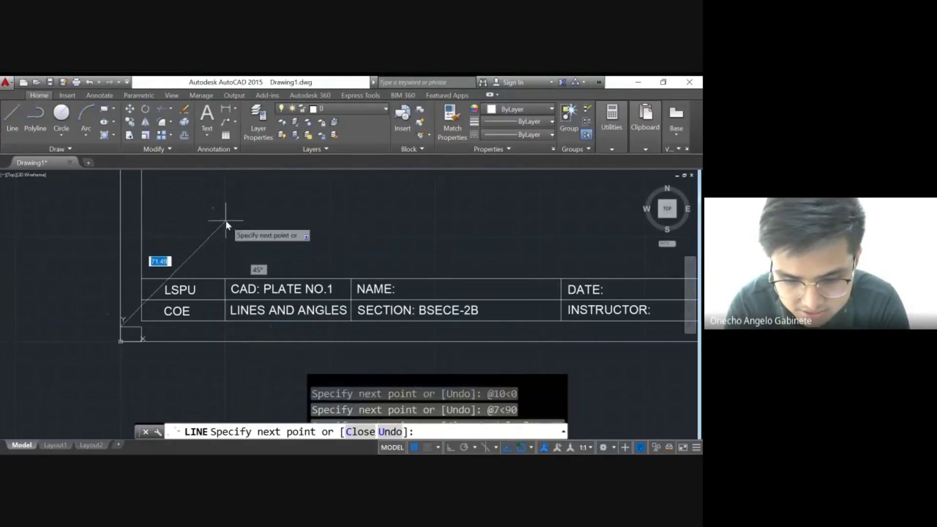
type("c")
key("Return")
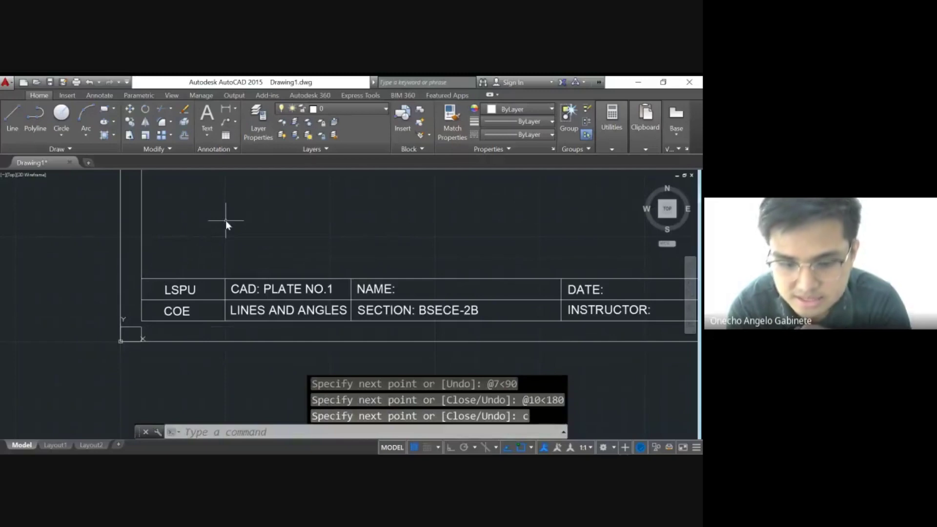
scroll(226, 220, "down", 6)
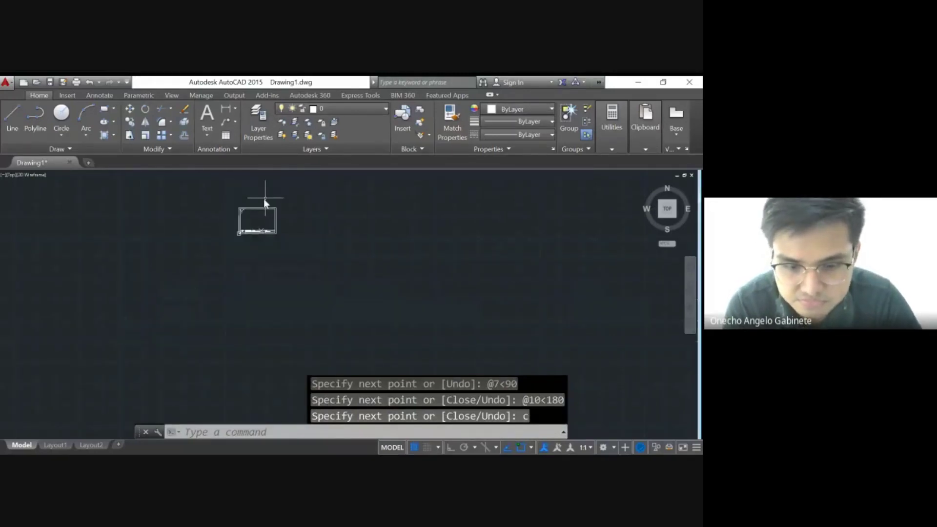
scroll(259, 324, "up", 8)
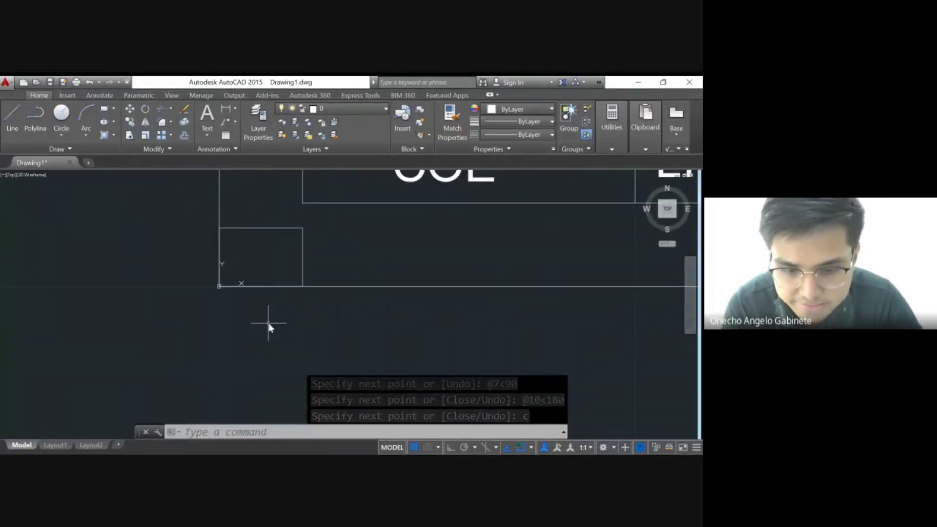
scroll(253, 314, "up", 5)
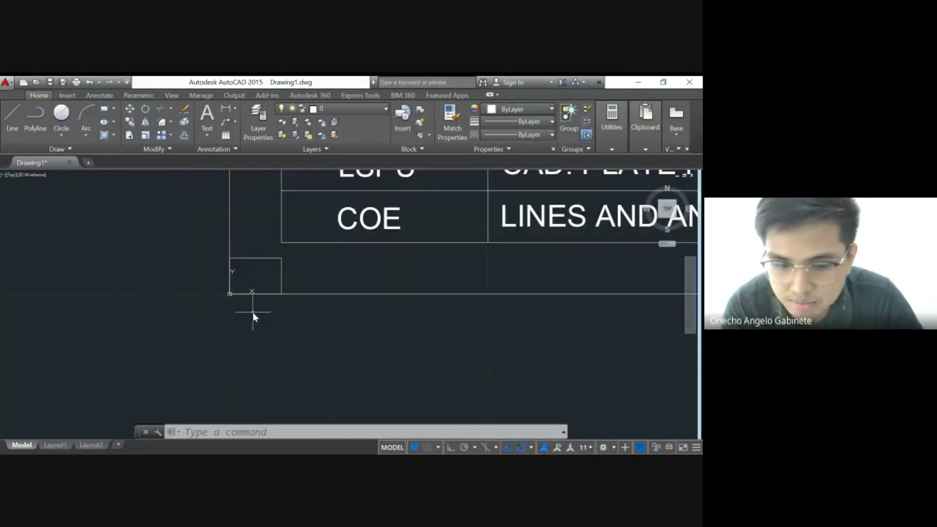
scroll(174, 342, "down", 3)
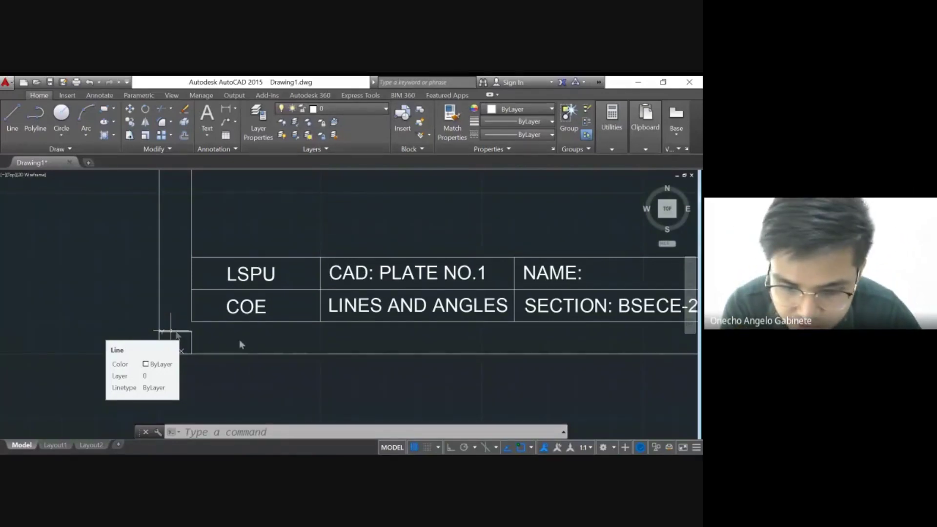
left_click(209, 350)
Delete the selected lines of the small rectangle.
left_click(175, 329)
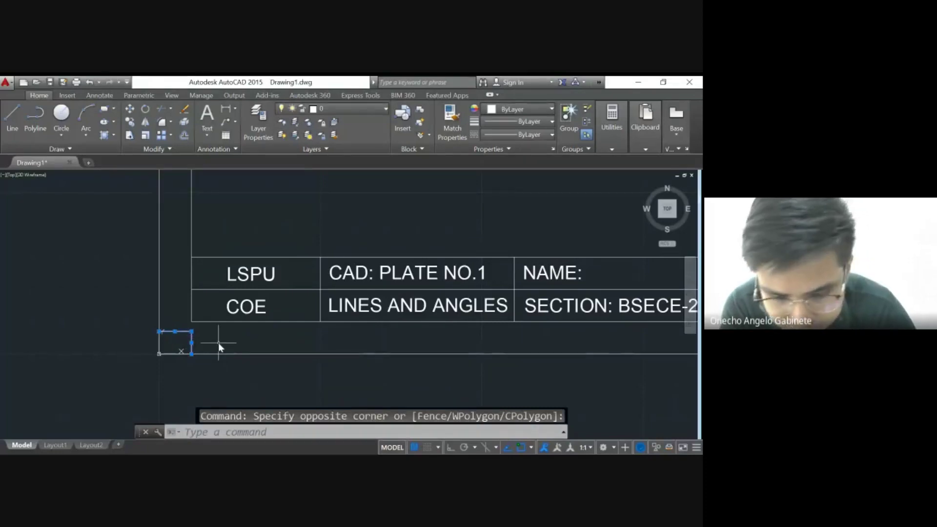
key("Delete")
scroll(218, 343, "down", 5)
scroll(218, 343, "up", 5)
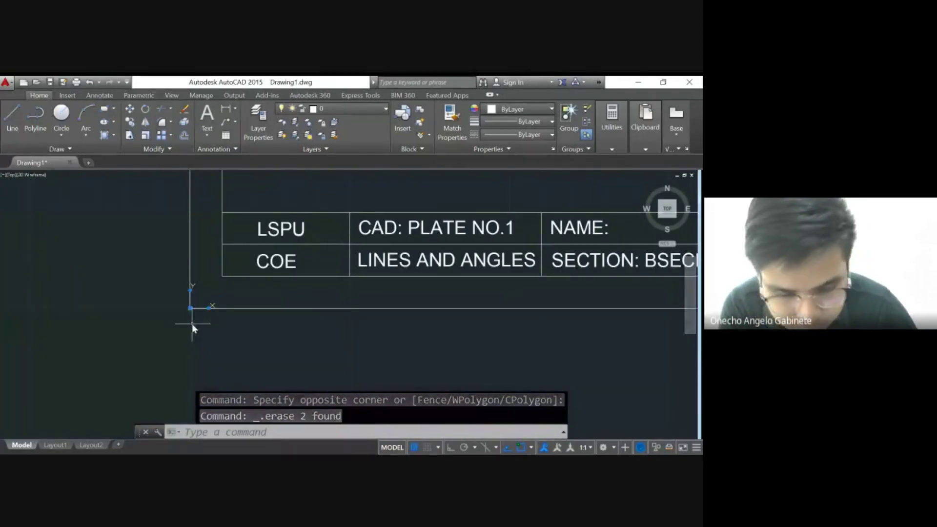
scroll(194, 337, "down", 4)
scroll(197, 338, "down", 4)
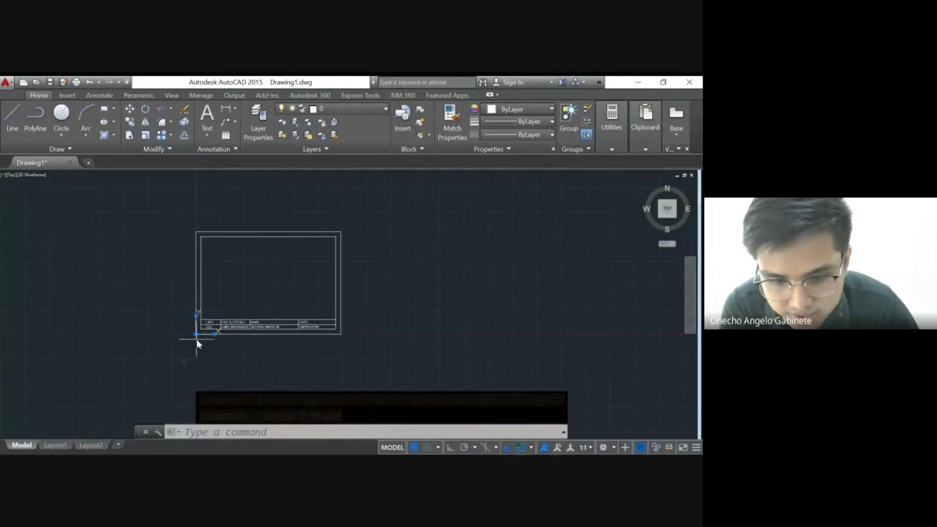
Window-select the title-block frame and move it up and to the right.
left_click(178, 358)
left_click(363, 224)
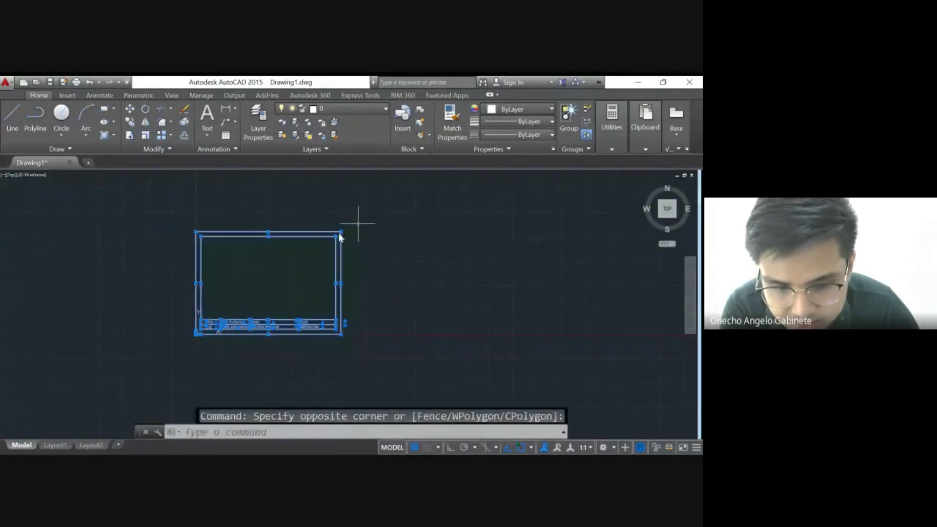
key("Delete")
right_click_drag(258, 272, 415, 247)
left_click(420, 251)
scroll(216, 350, "up", 2)
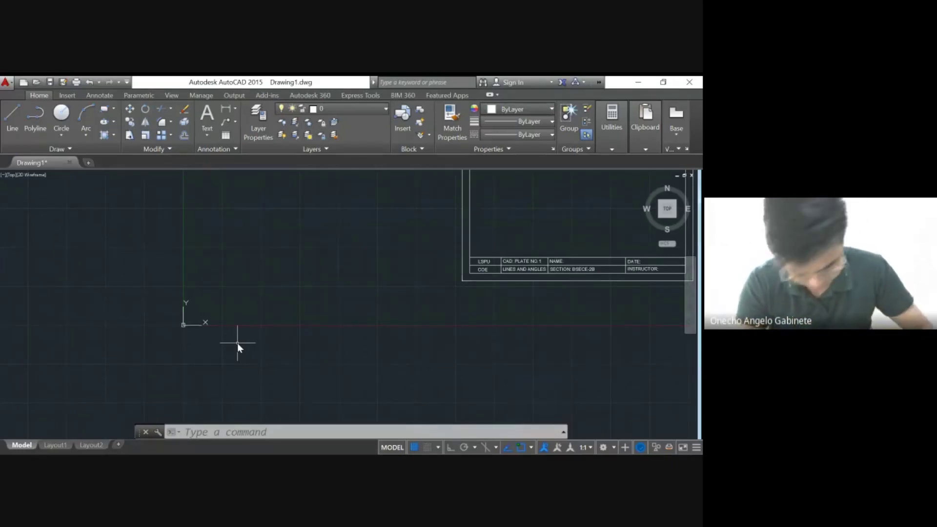
Start a line at 0,0 and draw the 10-unit bottom edge and 7-unit vertical edge.
type("l")
key("Return")
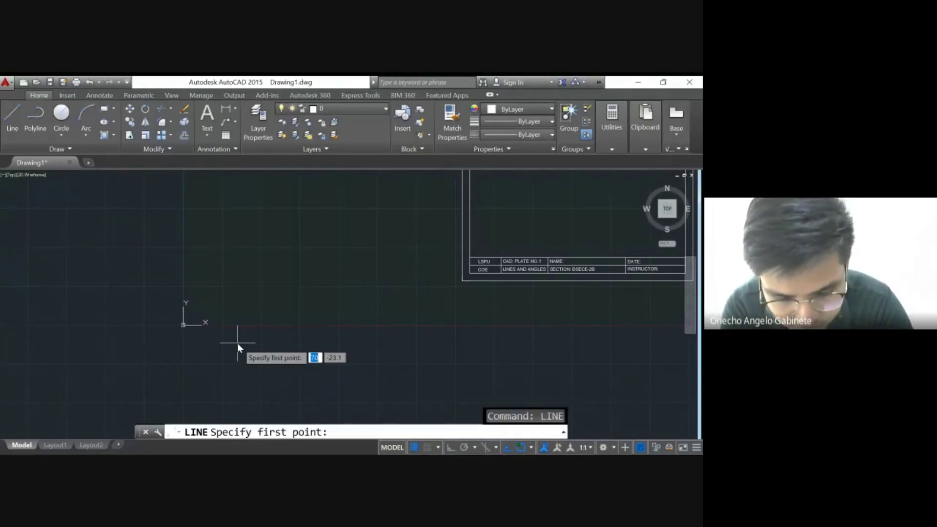
type("0,0")
key("Return")
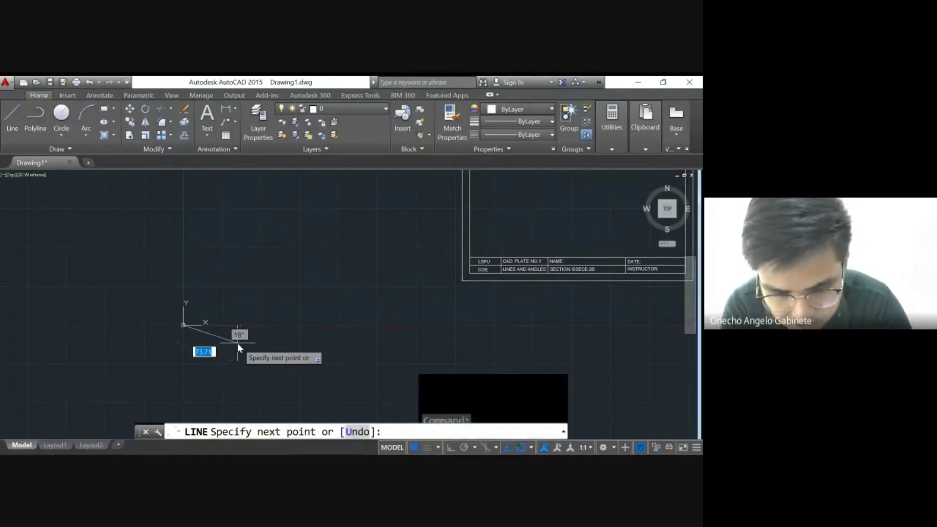
type("@")
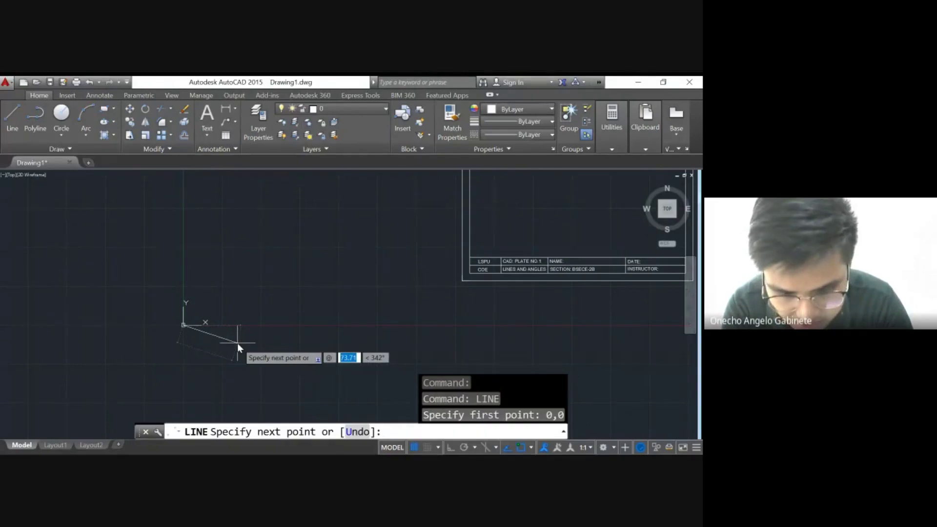
type("10")
key("Tab")
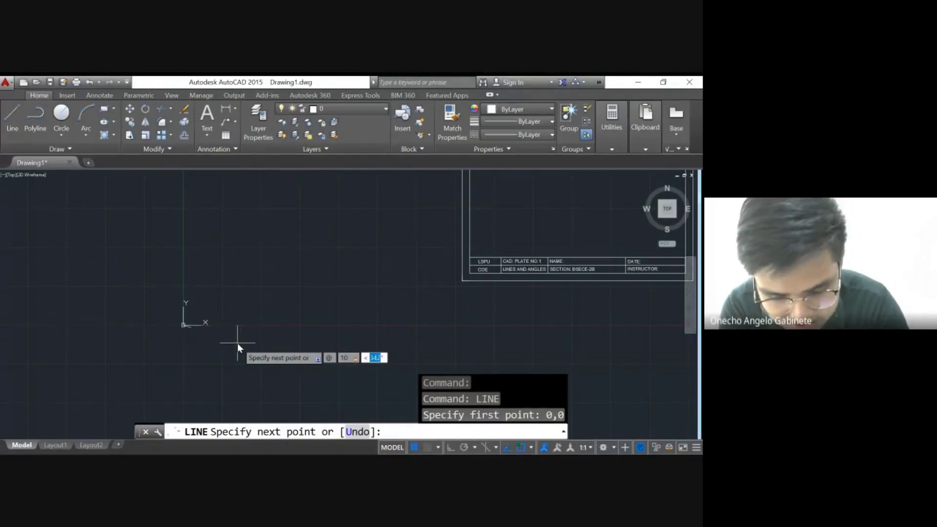
type("0")
key("Return")
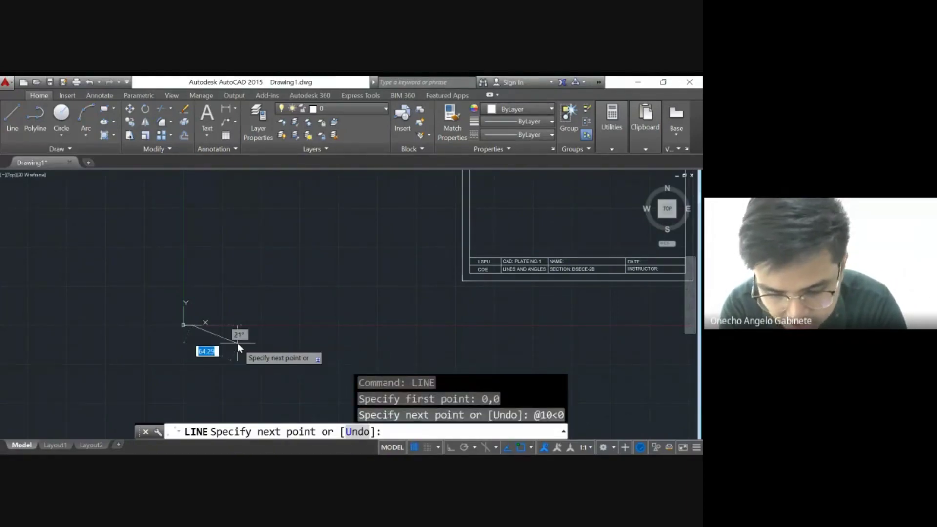
type("@7")
key("Tab")
type("90")
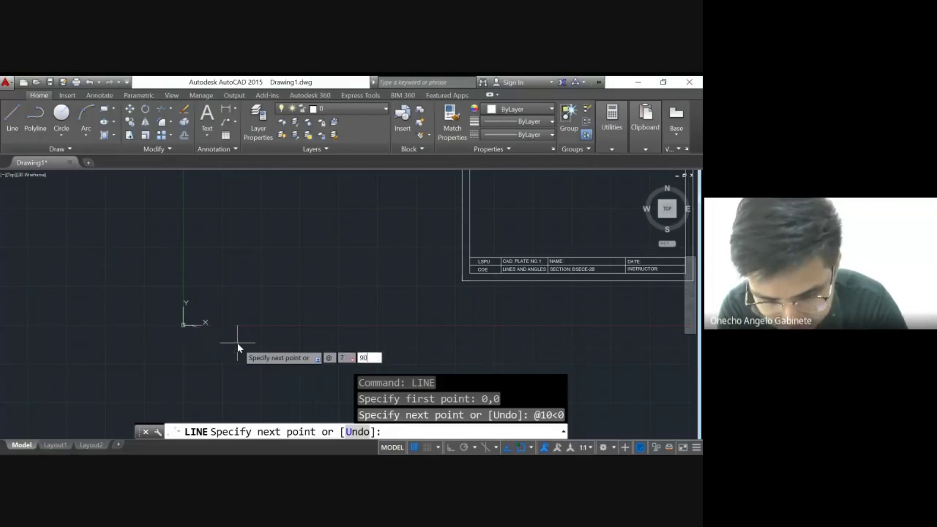
key("Return")
Add the 10-unit top edge at 180°, close the rectangle, and pan it into view.
type("@10")
key("Tab")
type("180")
key("Return")
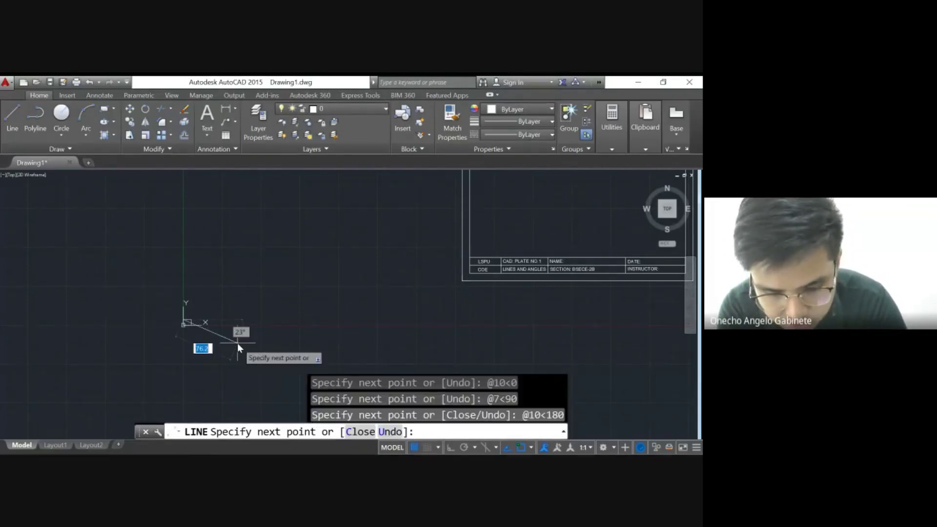
type("c")
key("Return")
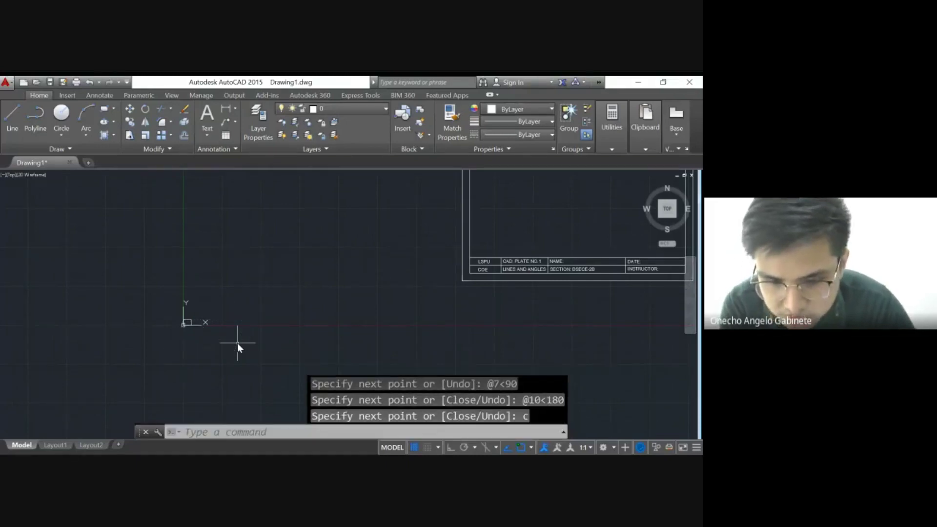
scroll(190, 322, "up", 5)
scroll(198, 309, "up", 2)
middle_click_drag(198, 309, 209, 397)
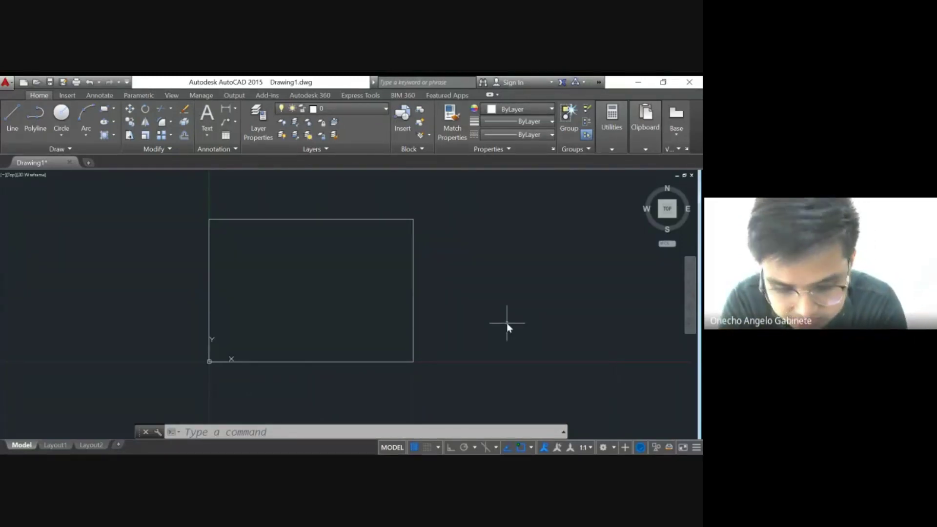
Start a line at 1,1, go to 2,2, then add a 3-unit horizontal segment.
type("l")
key("Return")
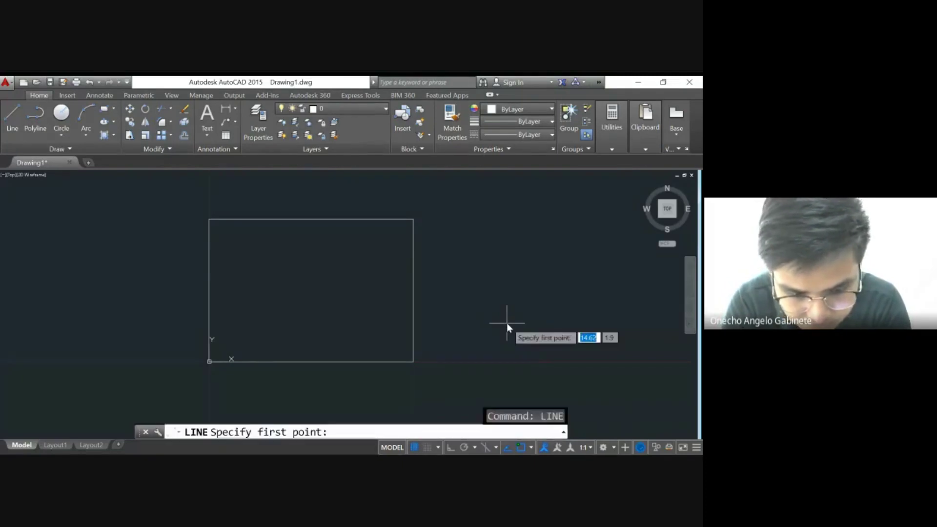
type("1,1")
key("Return")
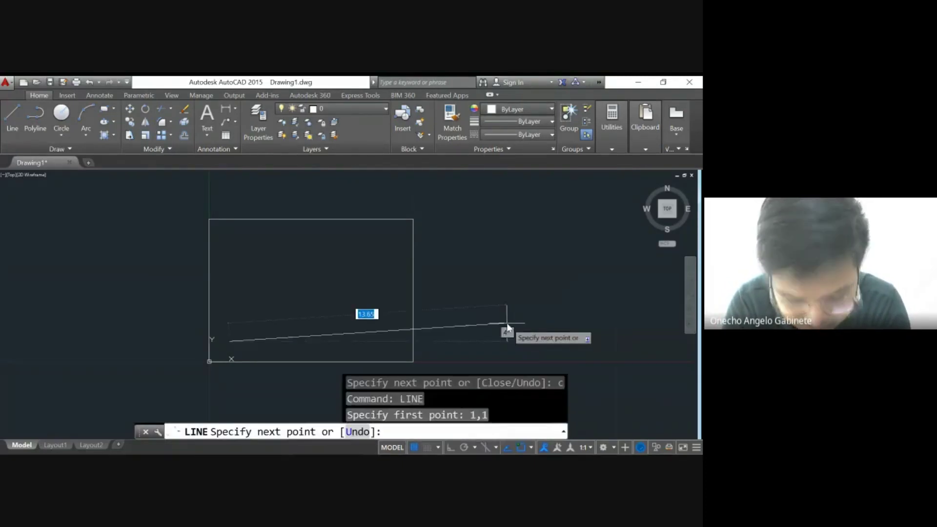
type("2,2")
key("Return")
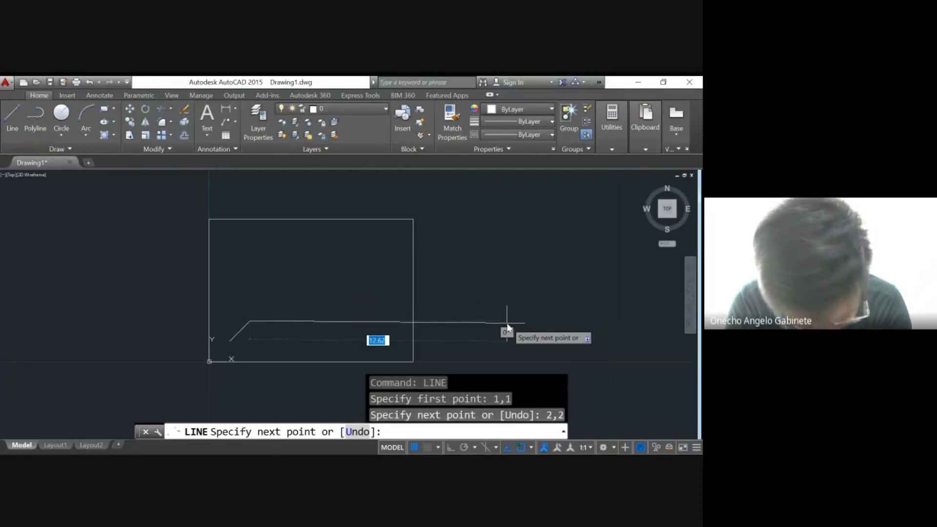
type("@3,0")
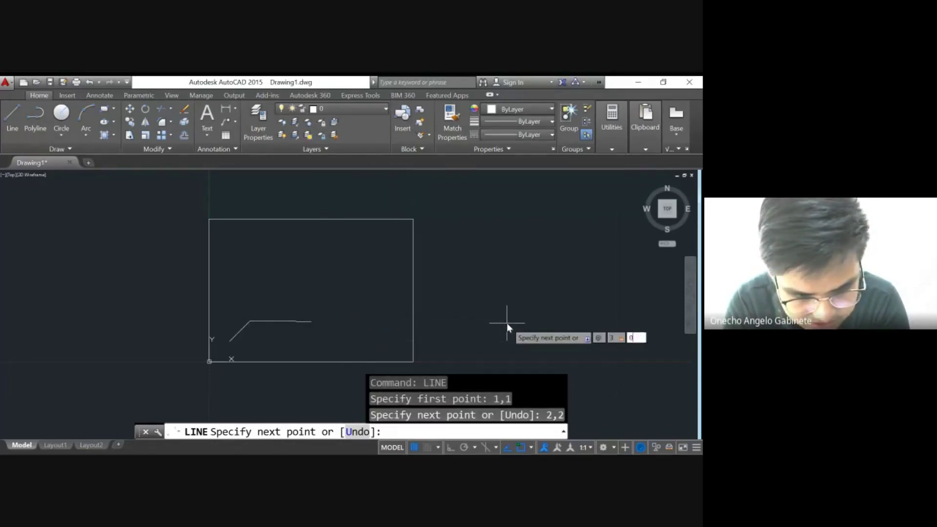
key("Return")
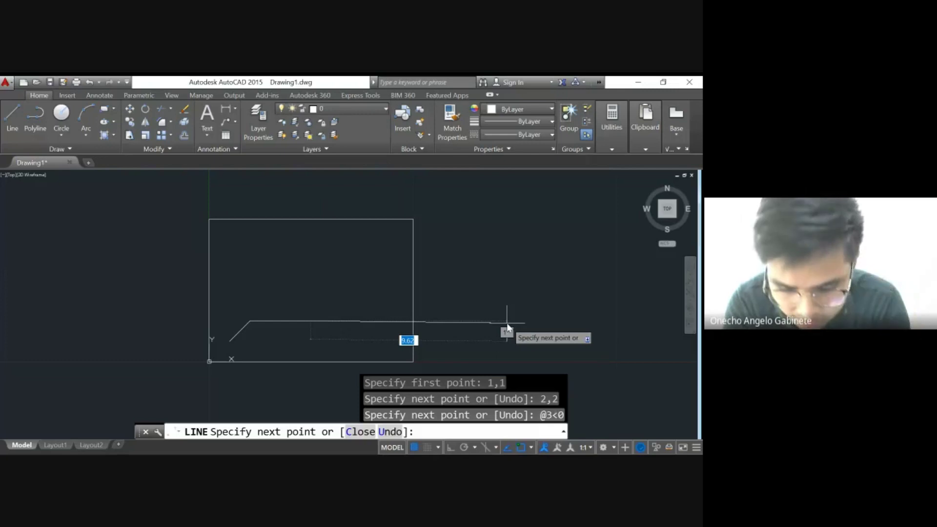
Add segments @1<270, @2<0, @2<45 and @3<90 to the outline.
type("@1<27")
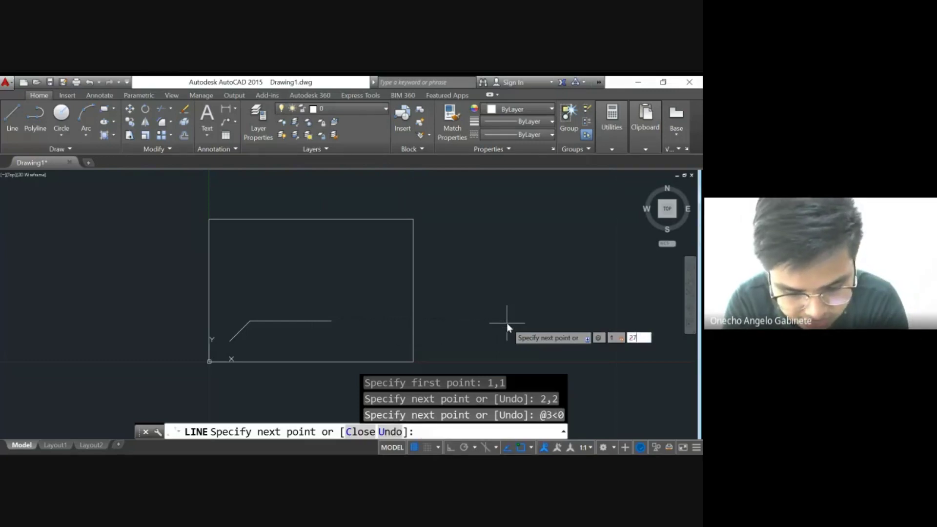
type("0")
key("Return")
type("@2<0")
key("Return")
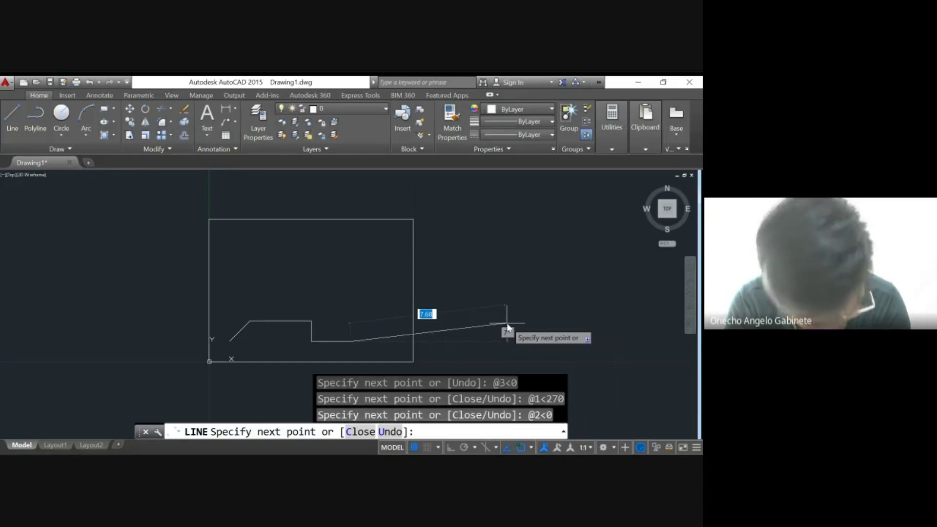
type("@2<45")
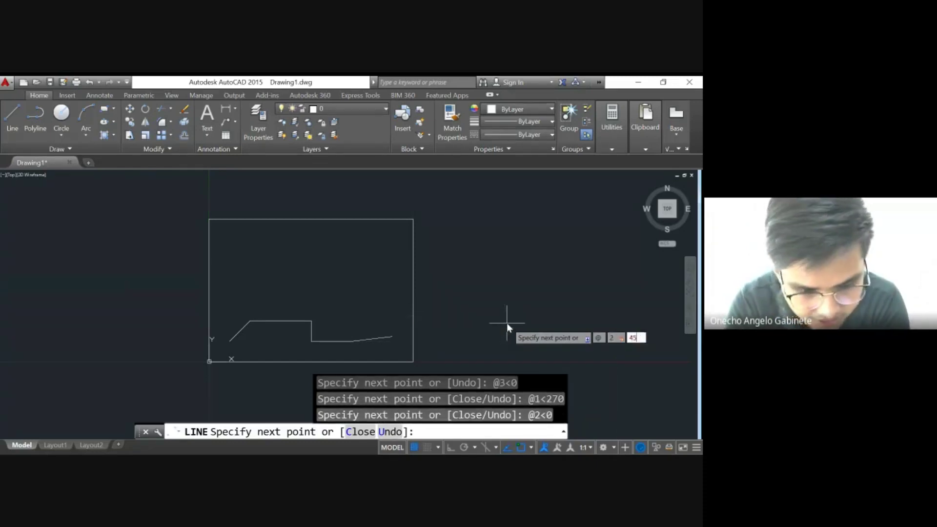
key("Return")
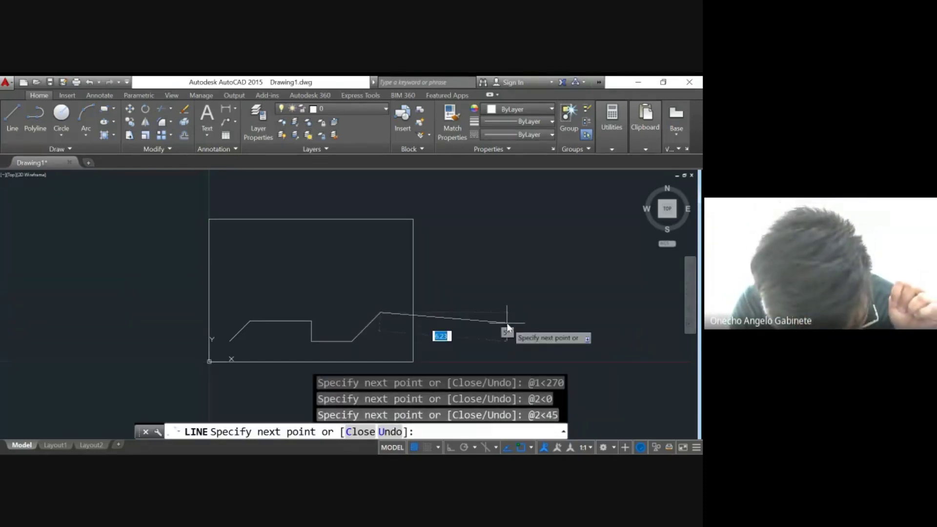
type("@3<")
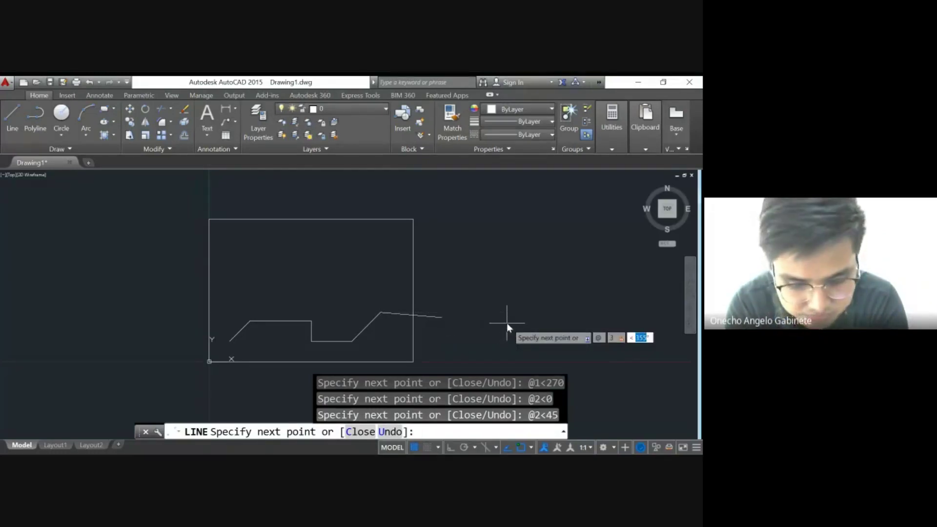
type("90")
key("Return")
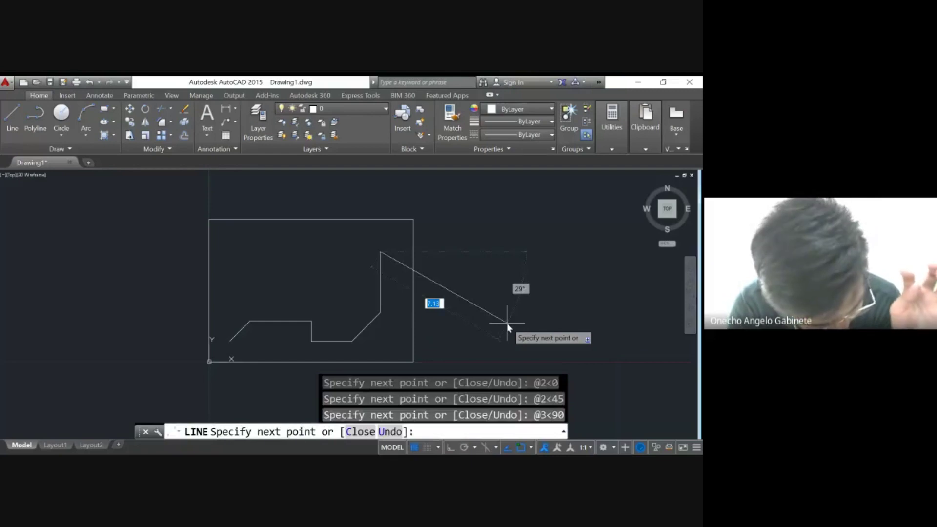
Add segments @1<180, @1<90 and @3<180 to the outline.
type("@1<")
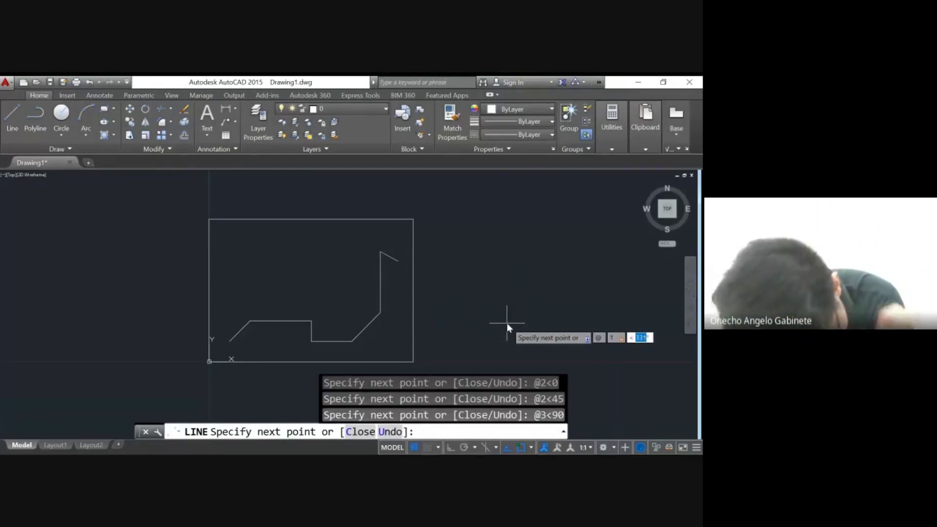
type("180")
key("Return")
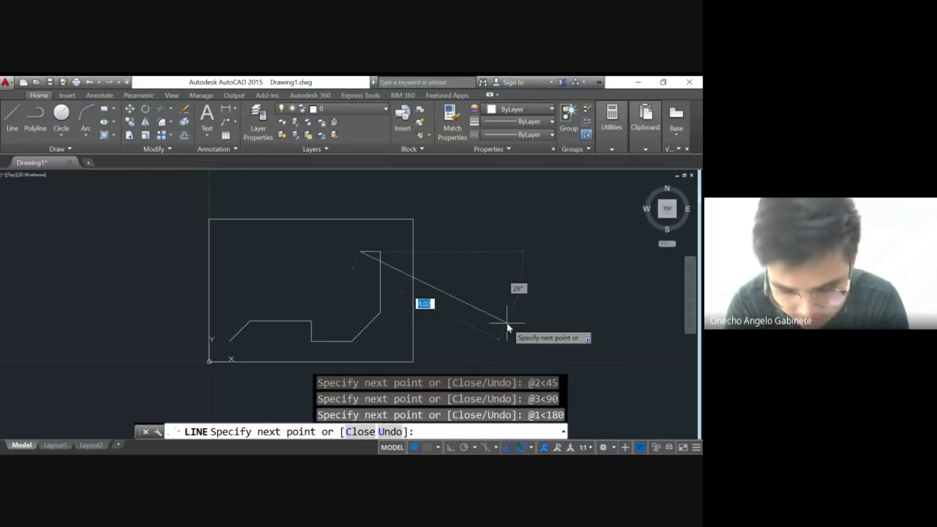
type("@1<90")
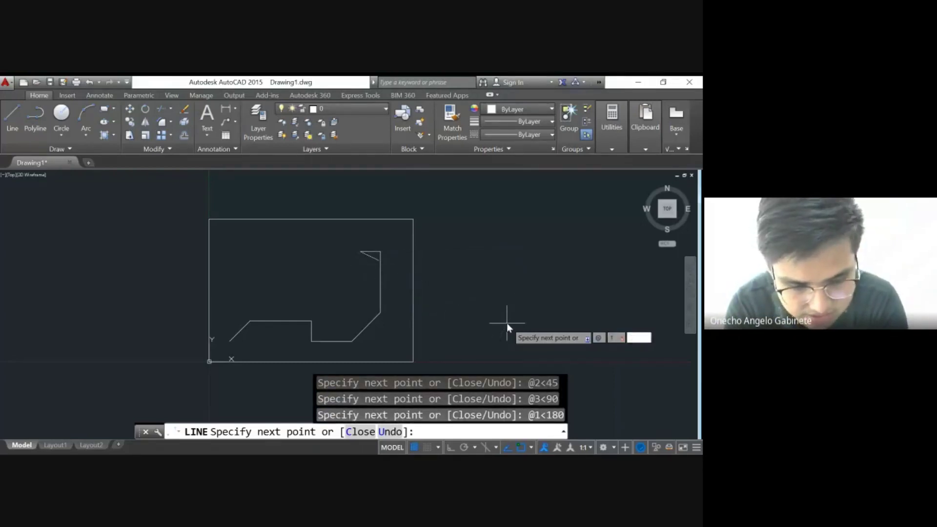
key("Return")
type("@3<")
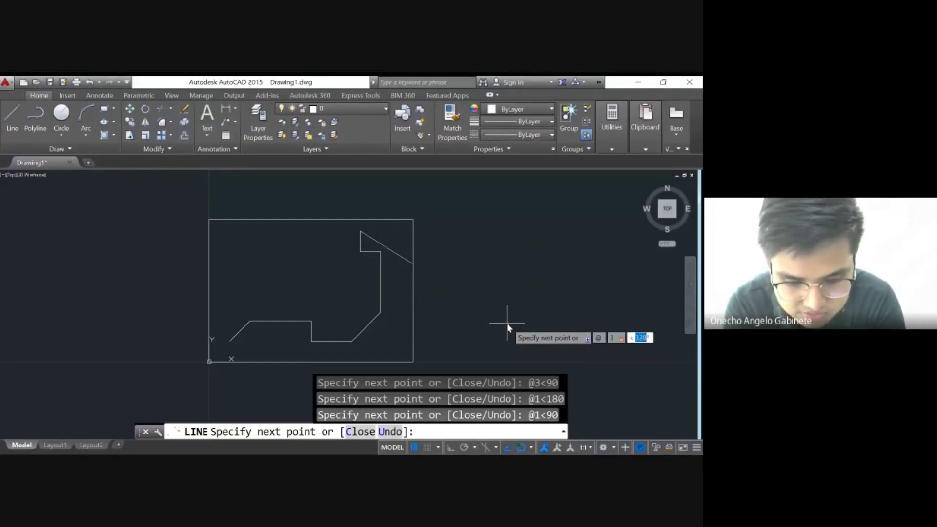
type("180")
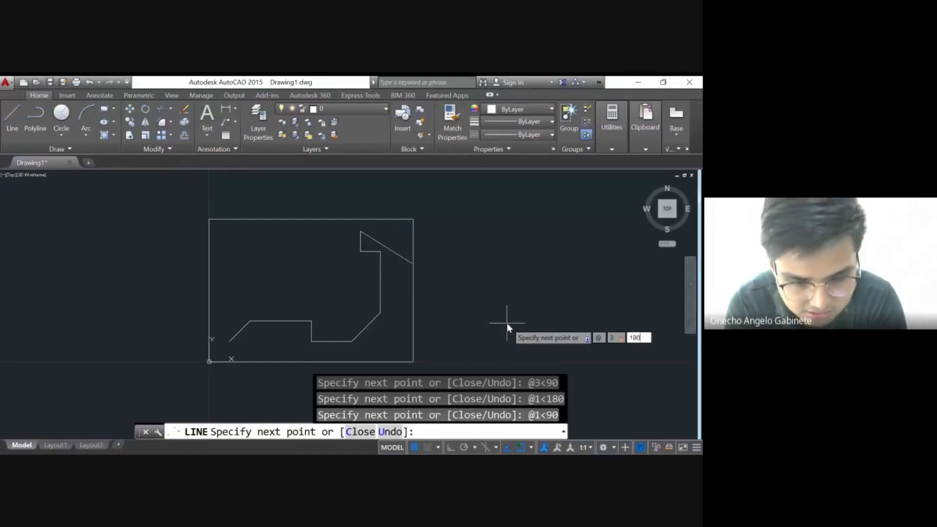
key("Return")
Recover from a mistyped entry, then undo a misplaced 2.6-unit leftward segment.
type("@1.4")
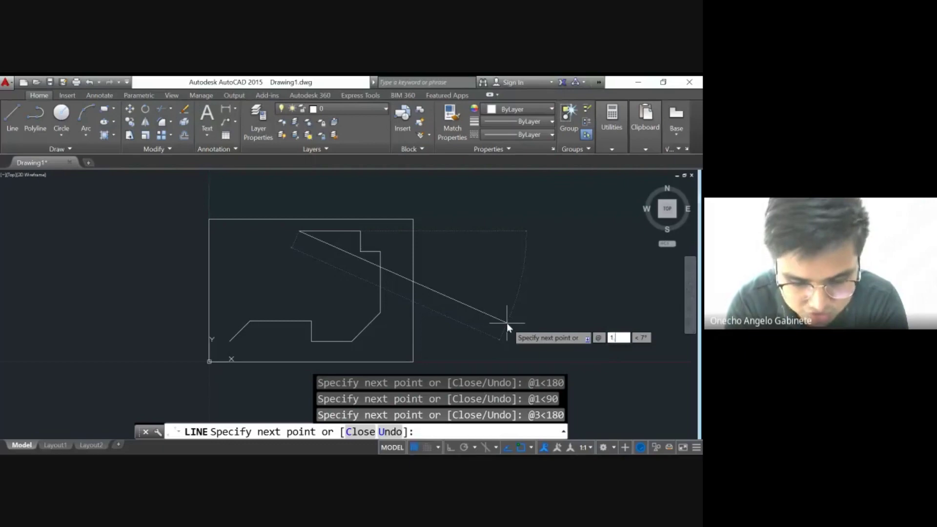
type("@270")
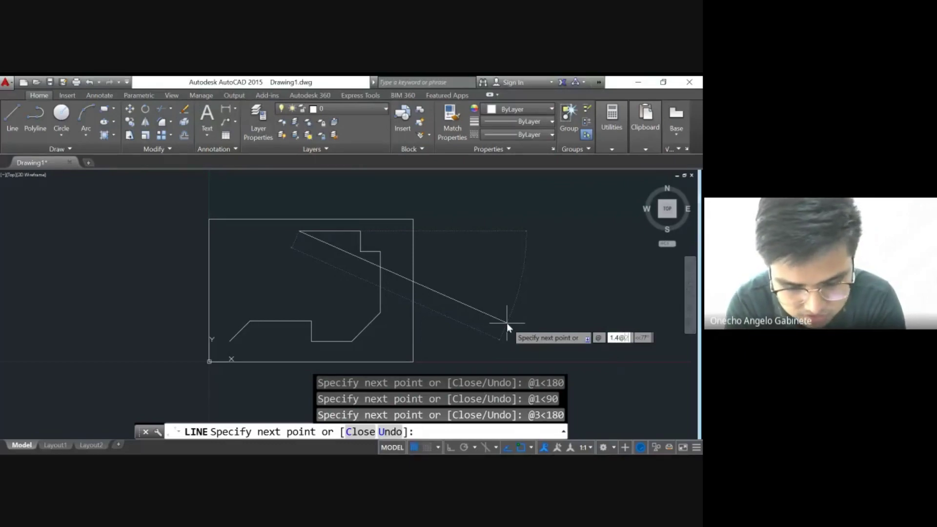
key("Return")
type("@")
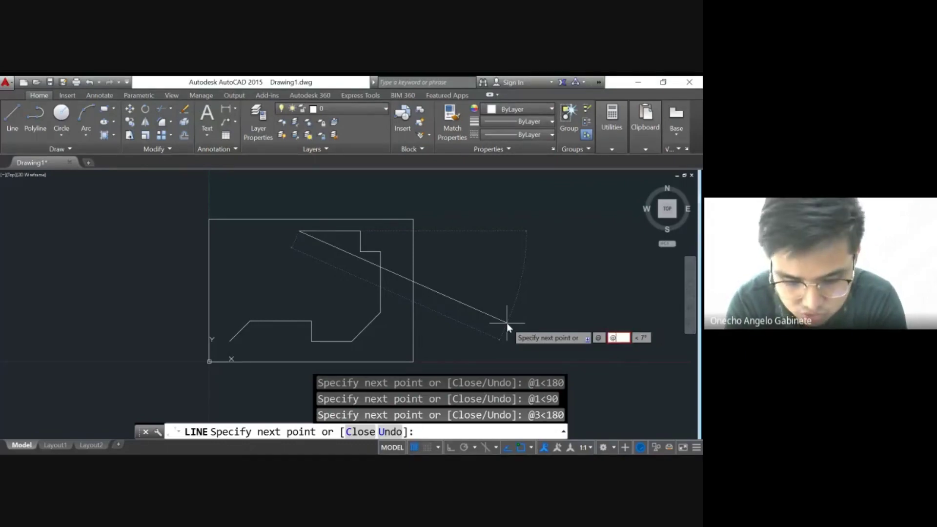
key("BackSpace")
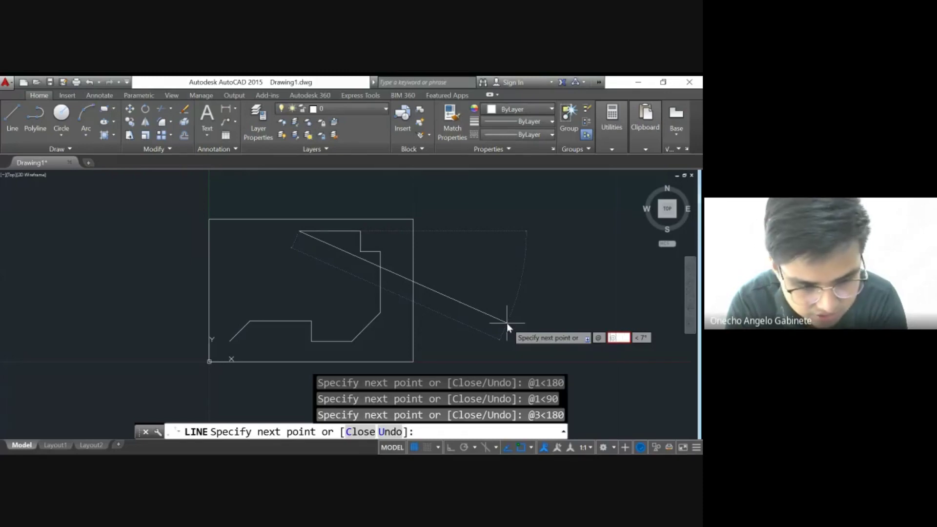
type("2.6")
key("Tab")
type("180")
key("Return")
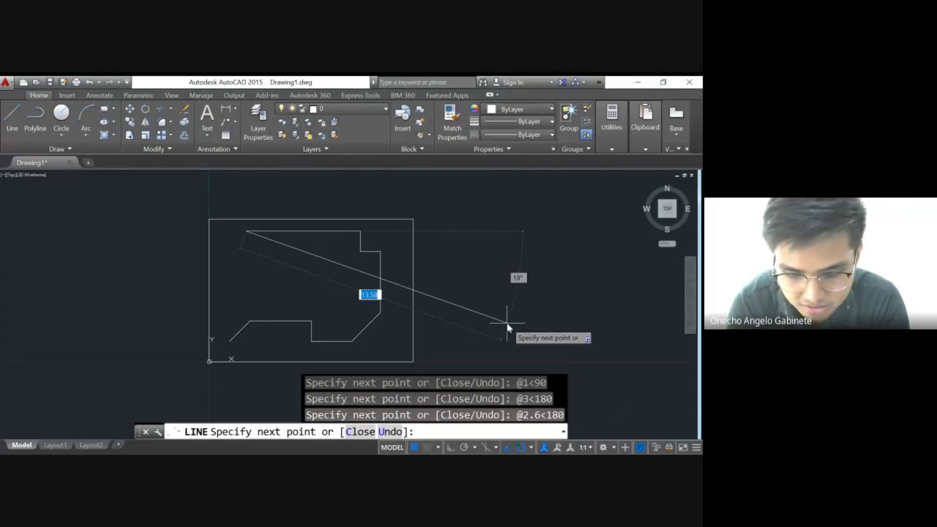
key("ctrl+z")
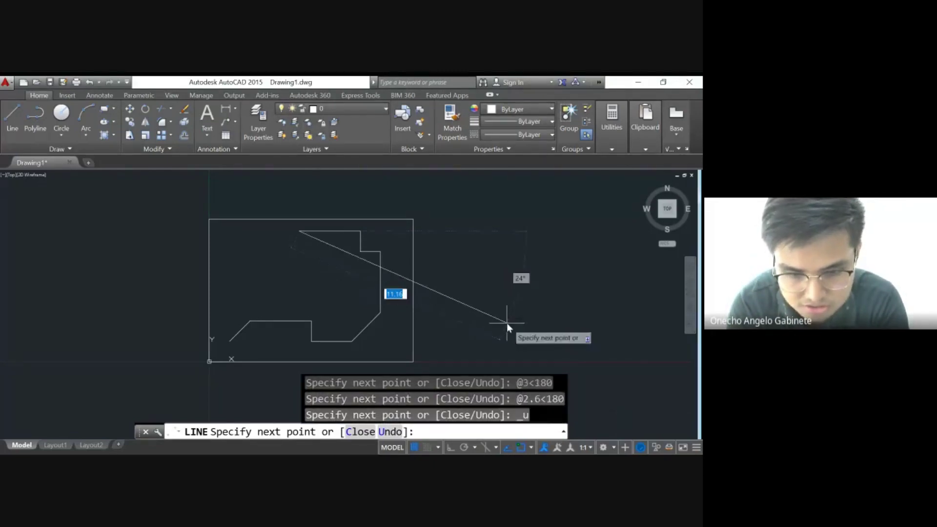
Add a 1.4-unit segment down and a 2.6-unit segment left, then close the outline.
type("@1.4")
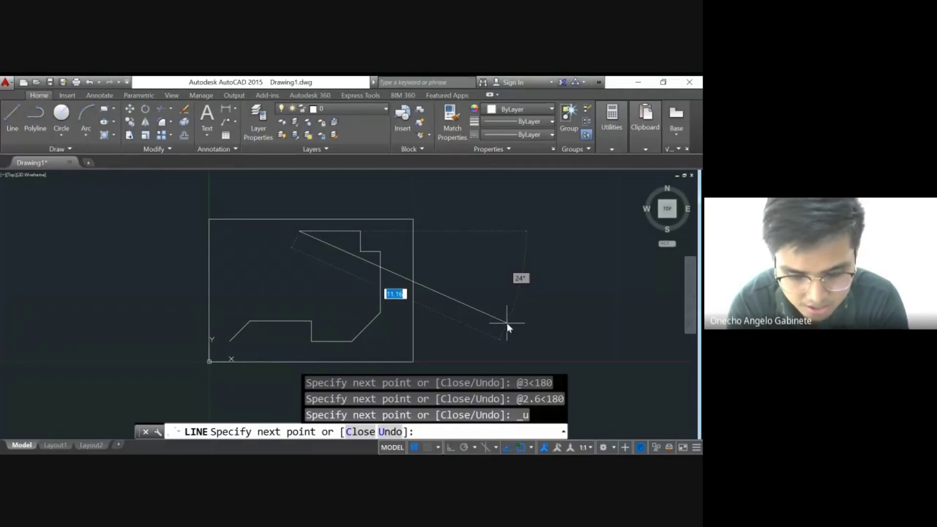
key("Tab")
type("270")
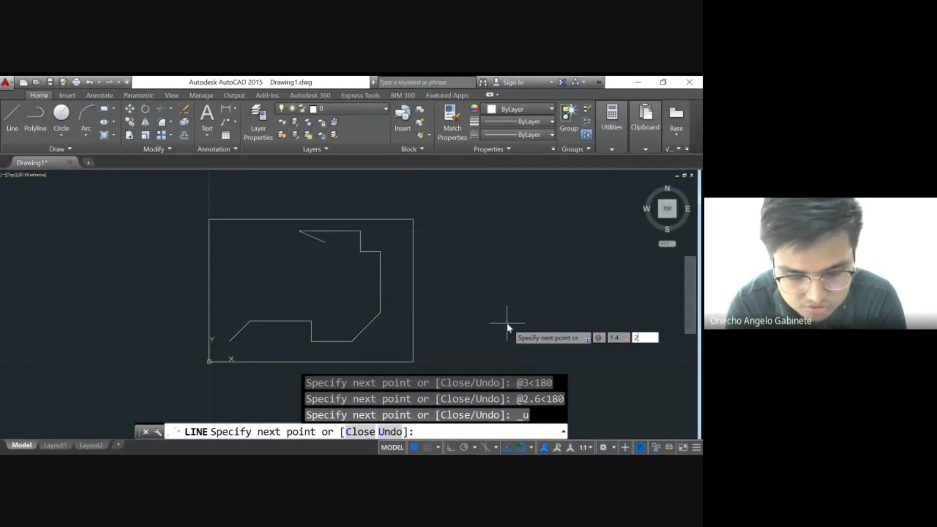
key("Return")
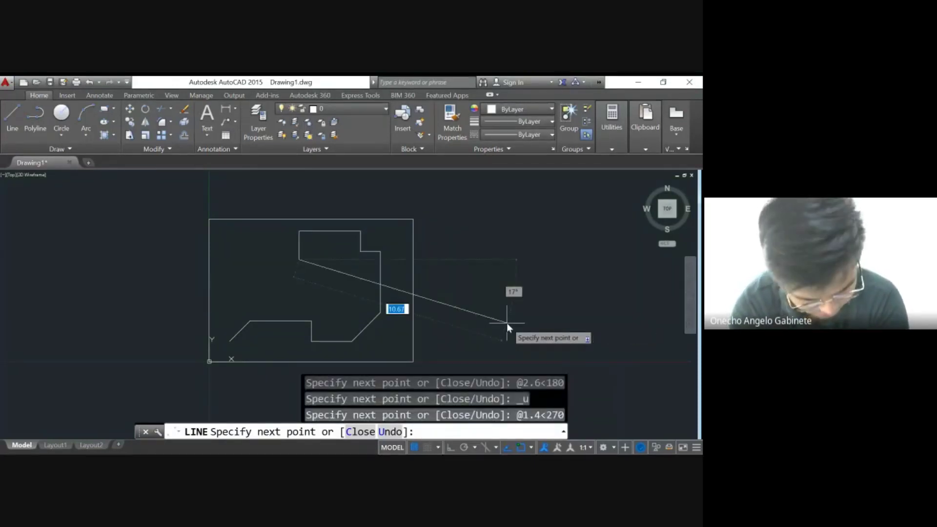
type("@2.6")
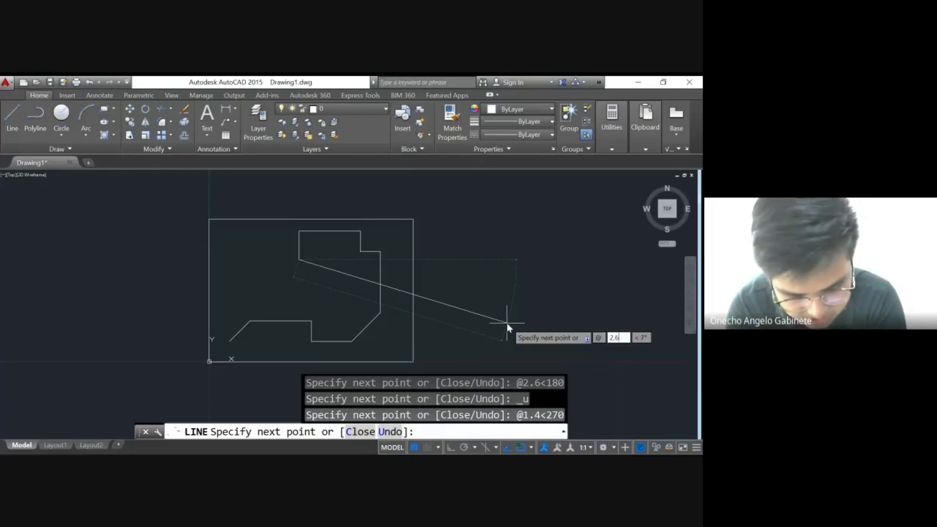
key("Tab")
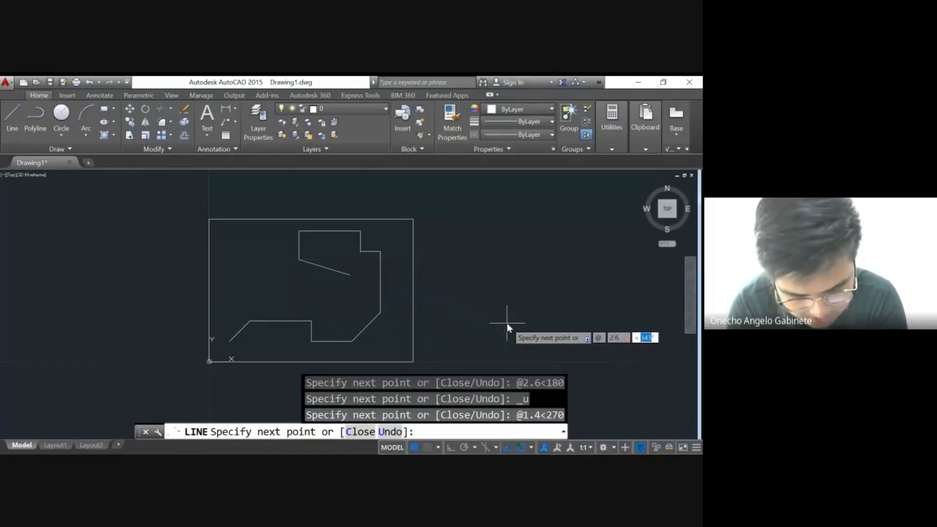
type("180")
key("Return")
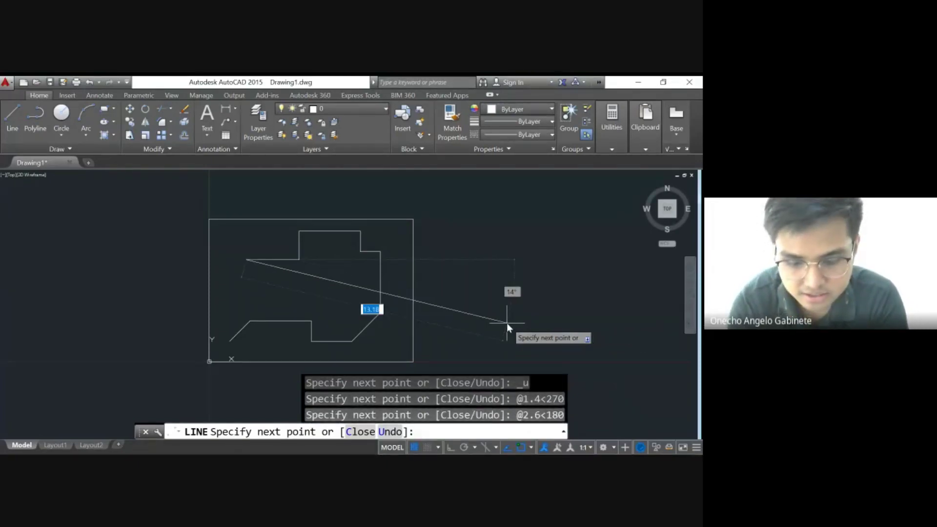
type("c")
key("Return")
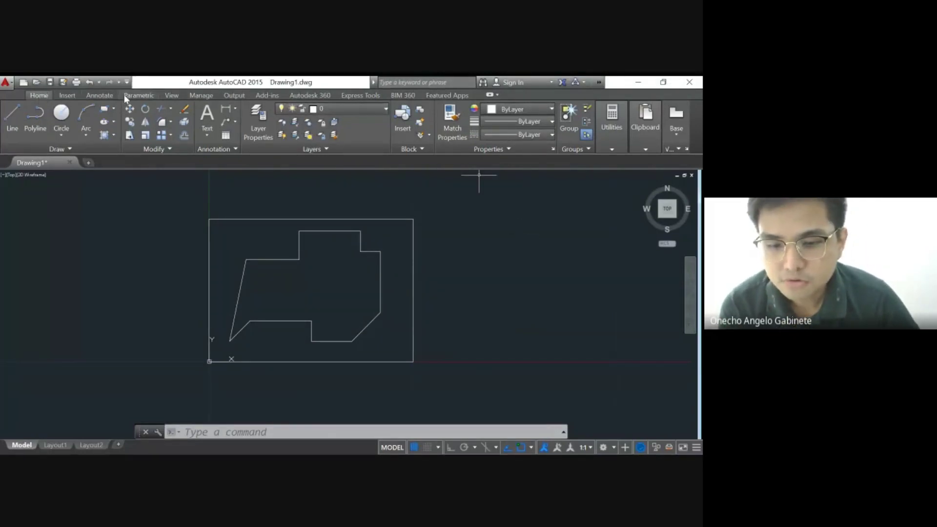
Start a linear dimension from the Annotate tab's Dimension dropdown.
left_click(103, 96)
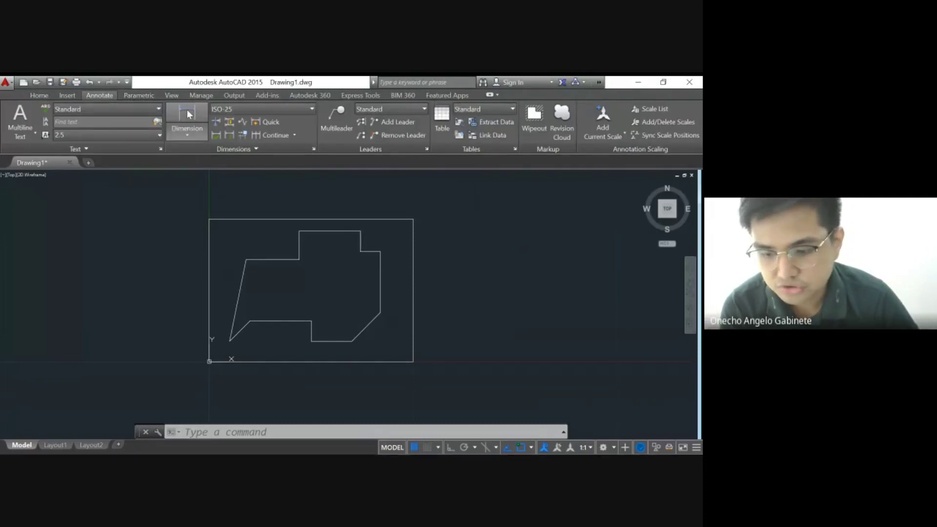
left_click(193, 140)
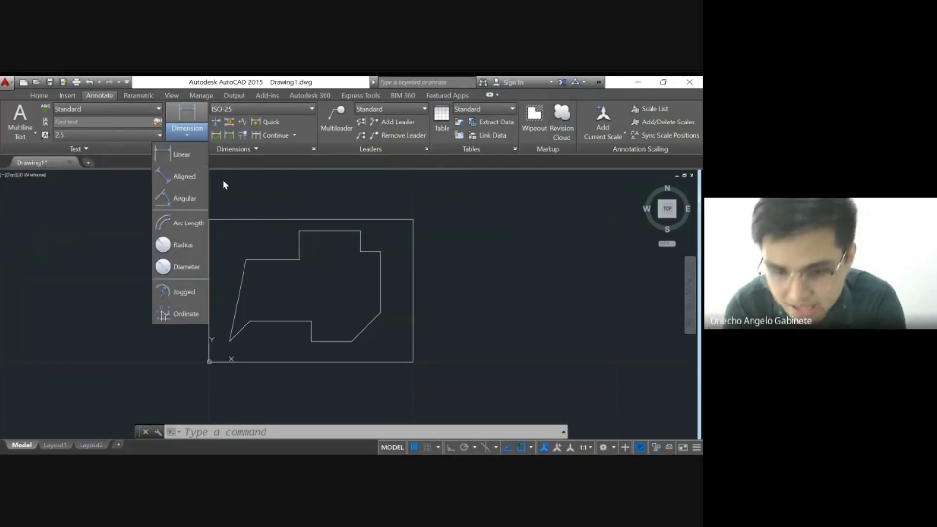
left_click(192, 158)
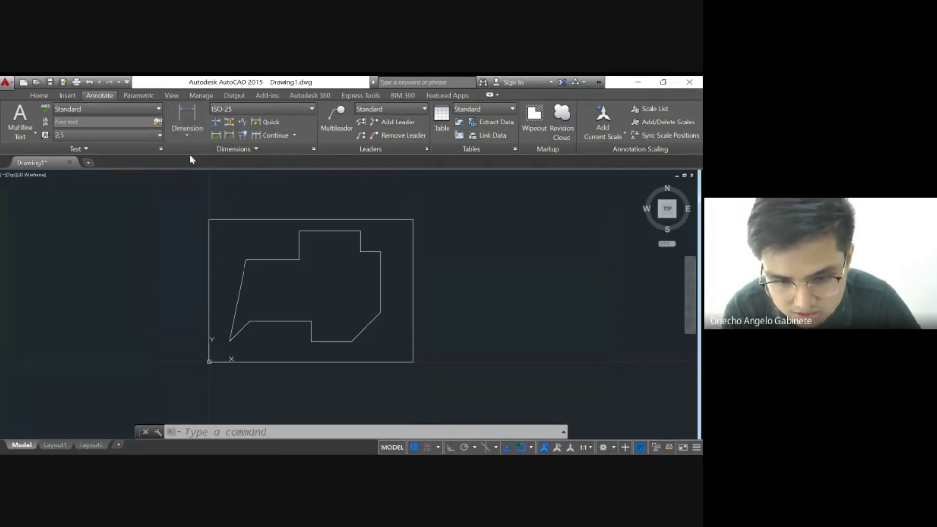
Place a 10 linear dimension just above the rectangle's top edge and select it.
left_click(209, 219)
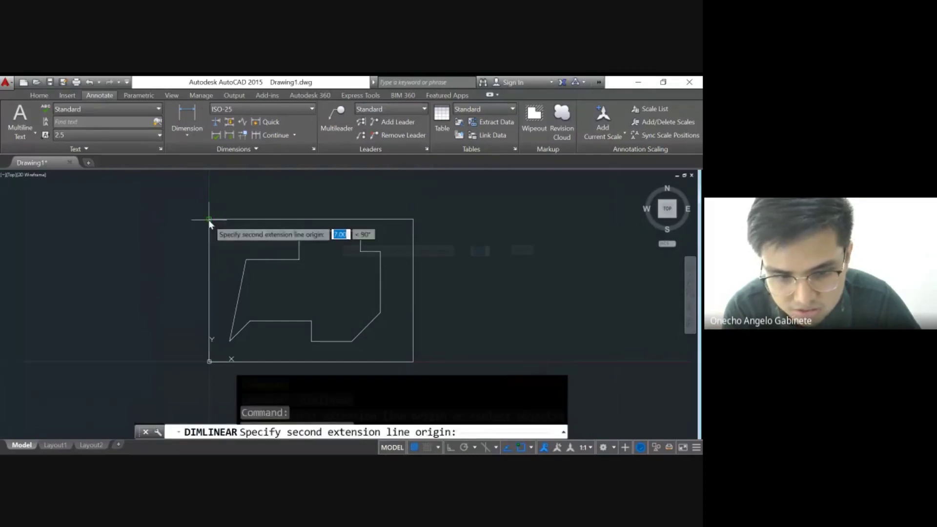
left_click(413, 219)
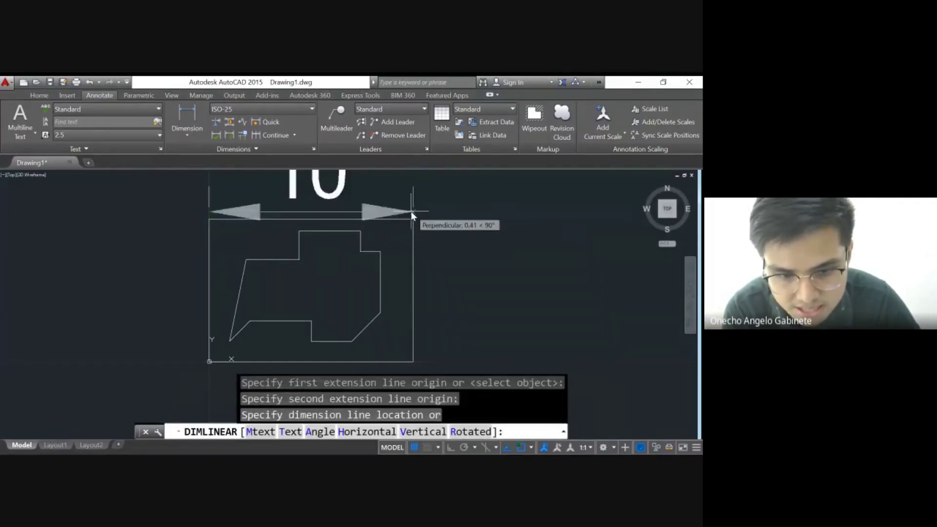
left_click(386, 209)
scroll(371, 210, "down", 2)
scroll(374, 222, "up", 1)
scroll(375, 226, "down", 1)
scroll(388, 200, "up", 1)
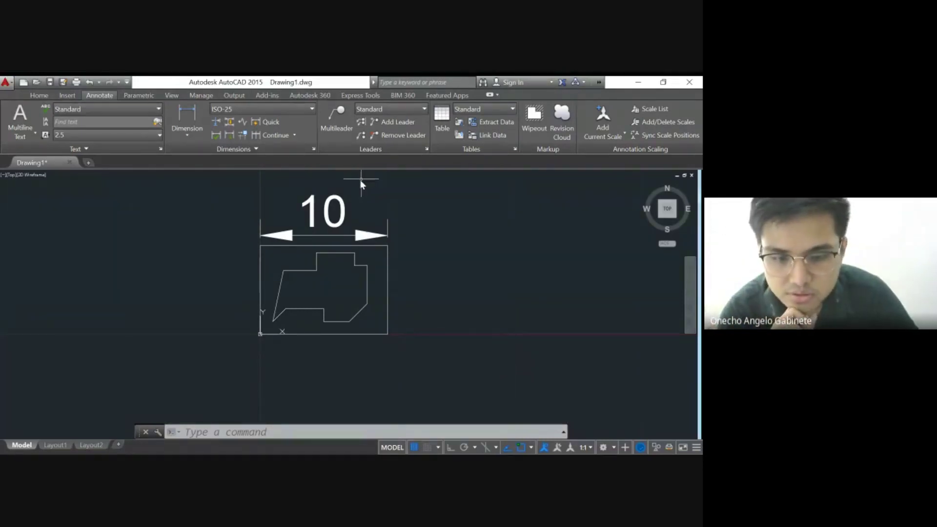
left_click(328, 214)
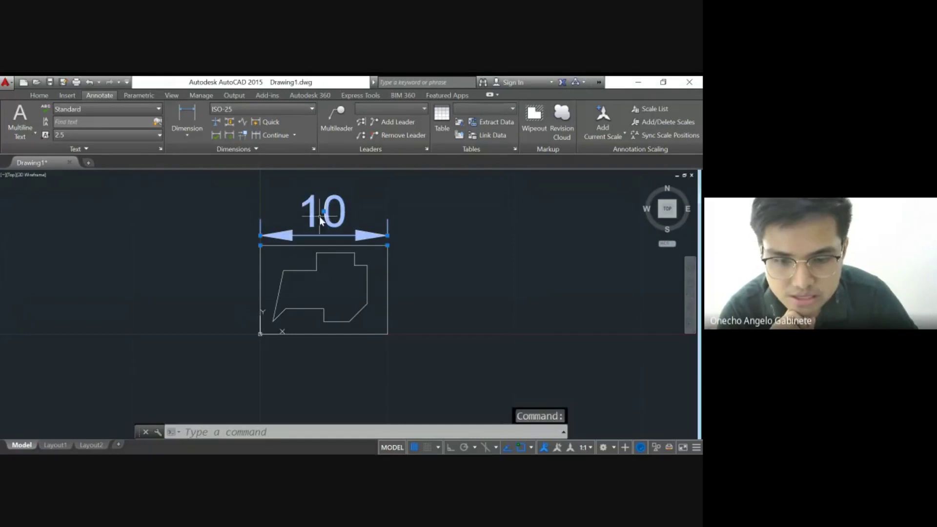
Switch the selected 10 dimension to the Standard style and deselect it.
left_click(302, 107)
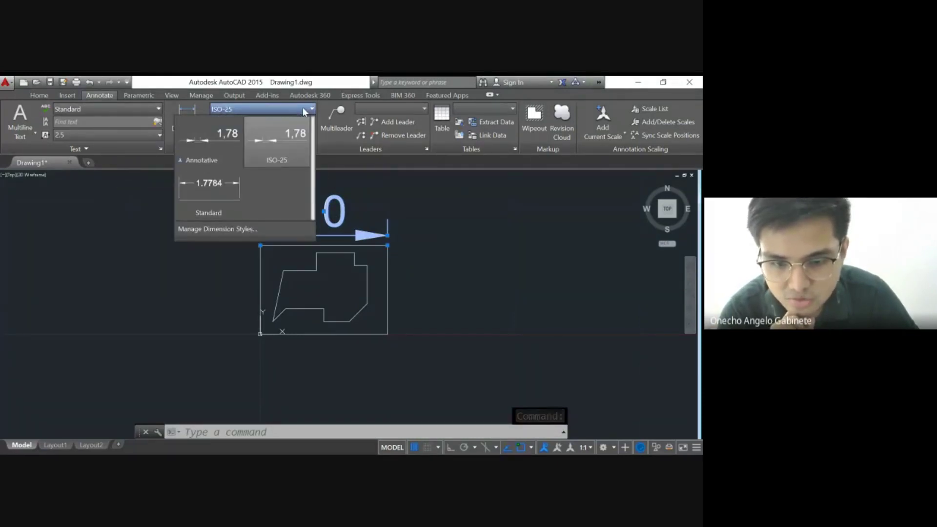
left_click(212, 184)
scroll(220, 241, "up", 4)
middle_click_drag(412, 251, 217, 245)
left_click(212, 236)
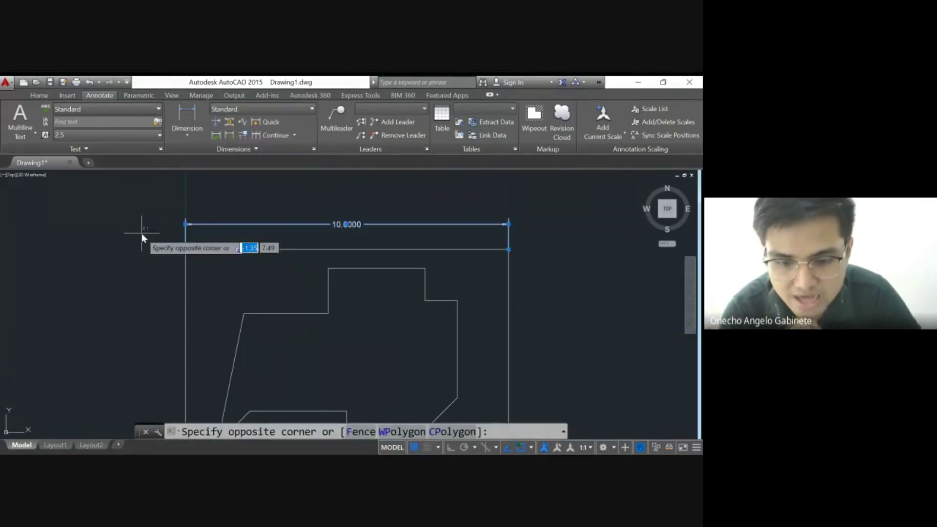
key("Escape")
scroll(117, 209, "up", 2)
mouse_move(420, 224)
middle_mouse_down()
mouse_move(319, 240)
mouse_move(341, 257)
mouse_move(397, 262)
mouse_move(485, 258)
mouse_move(507, 235)
middle_mouse_up()
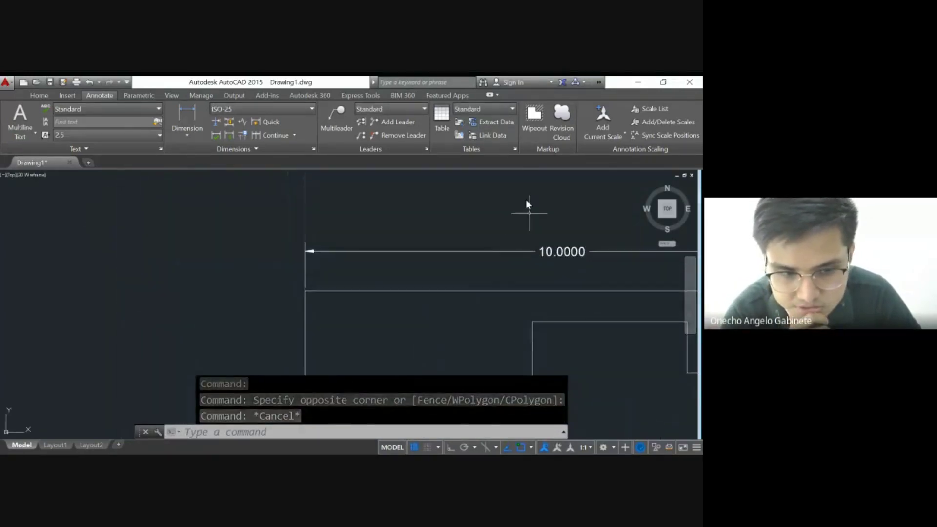
Create a new dimension style named Test ECE-2B in the Dimension Style Manager.
left_click(315, 152)
left_click_drag(315, 171, 128, 128)
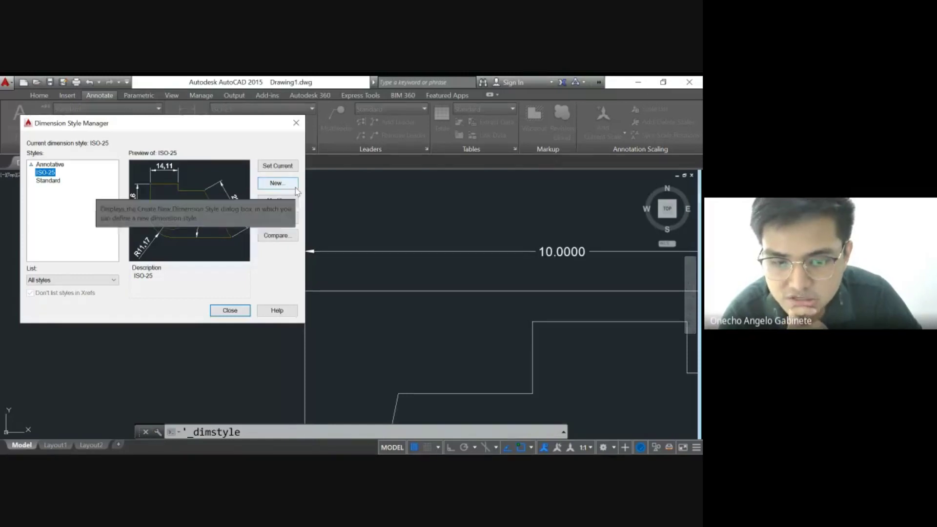
left_click(276, 183)
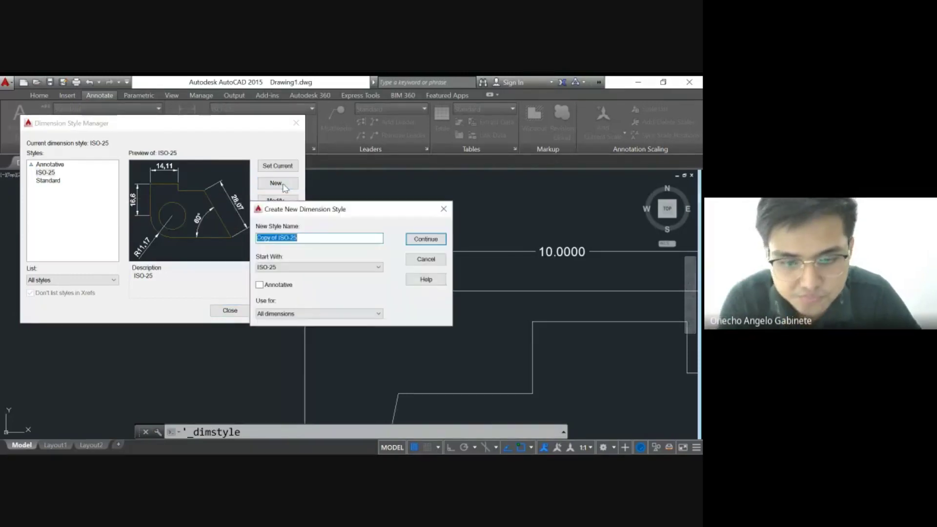
type("Test")
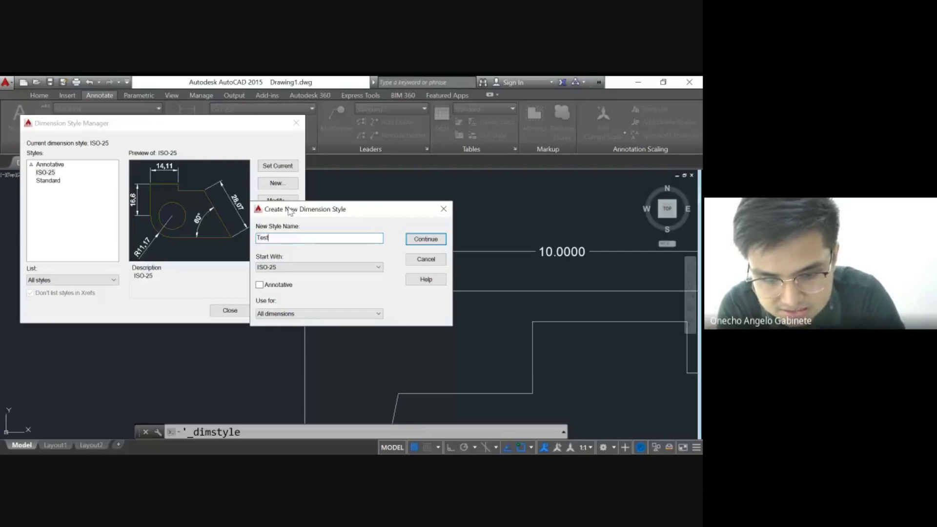
type(" ECE-2B")
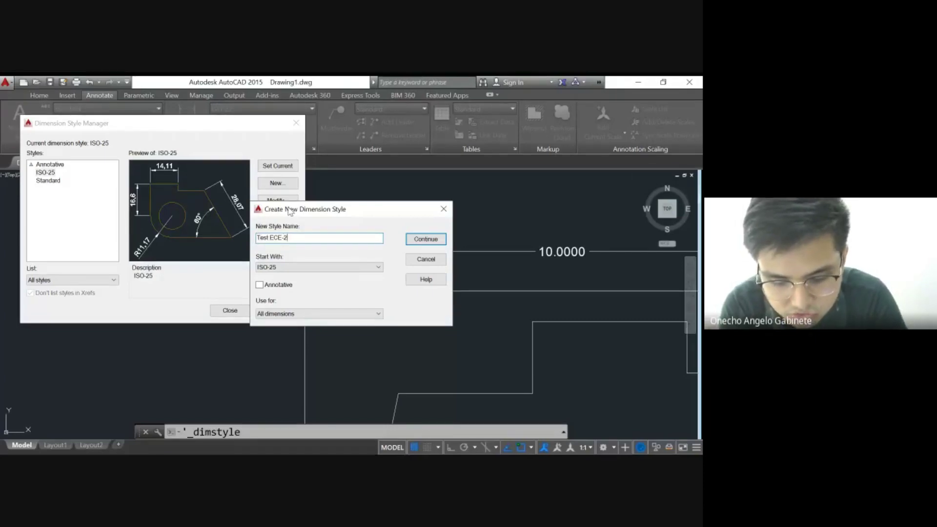
left_click(411, 239)
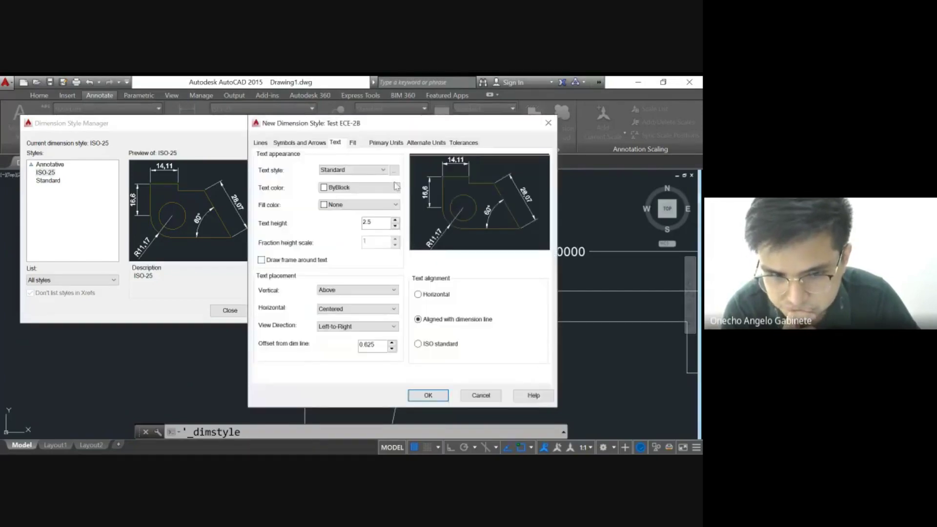
Give the new style 0.2 text height and red text colour, then close the manager.
left_click_drag(371, 126, 179, 131)
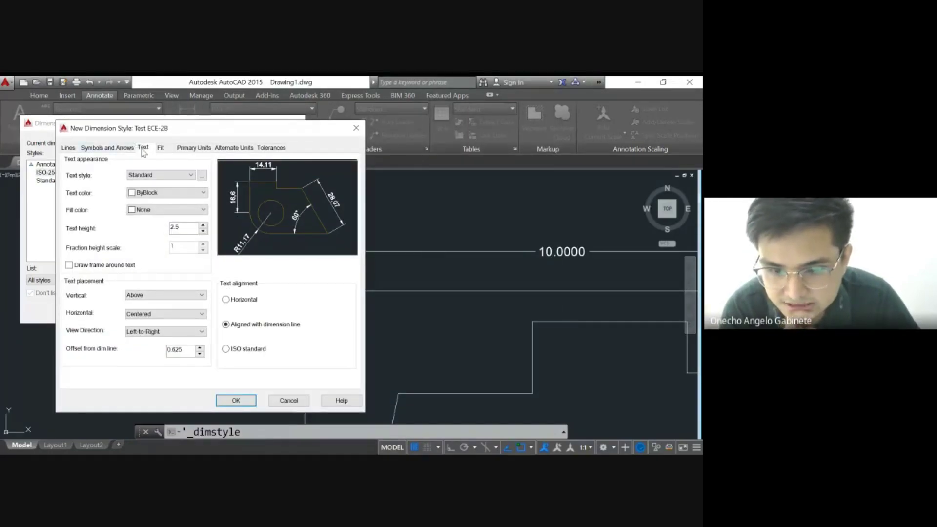
left_click_drag(182, 226, 103, 228)
type("0.2")
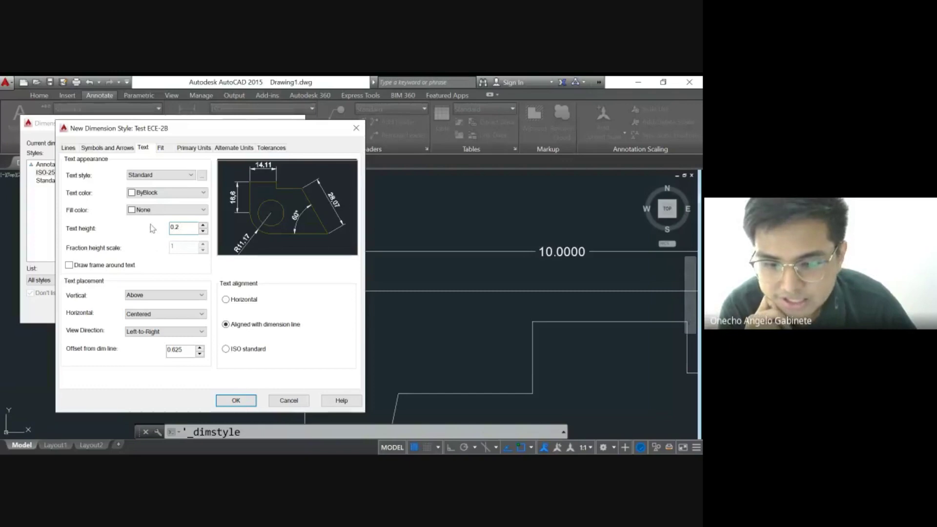
left_click(148, 193)
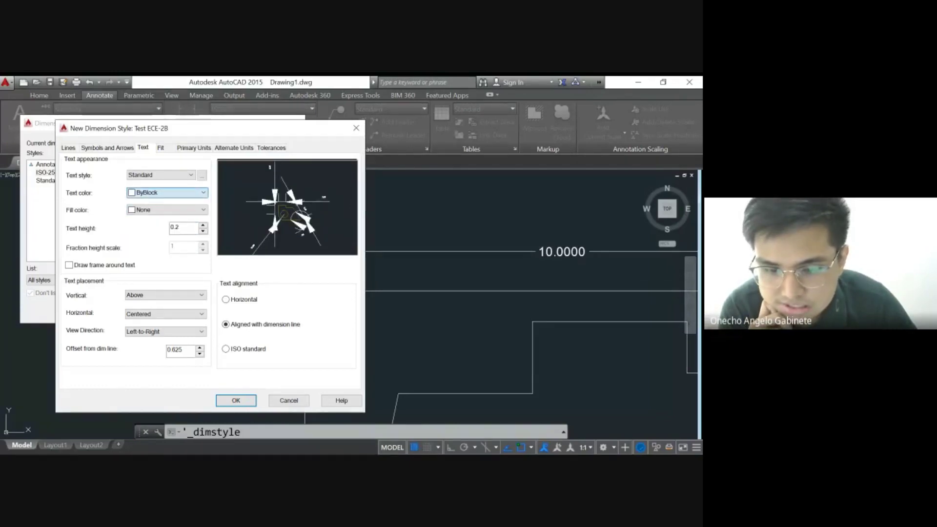
left_click_drag(148, 193, 151, 228)
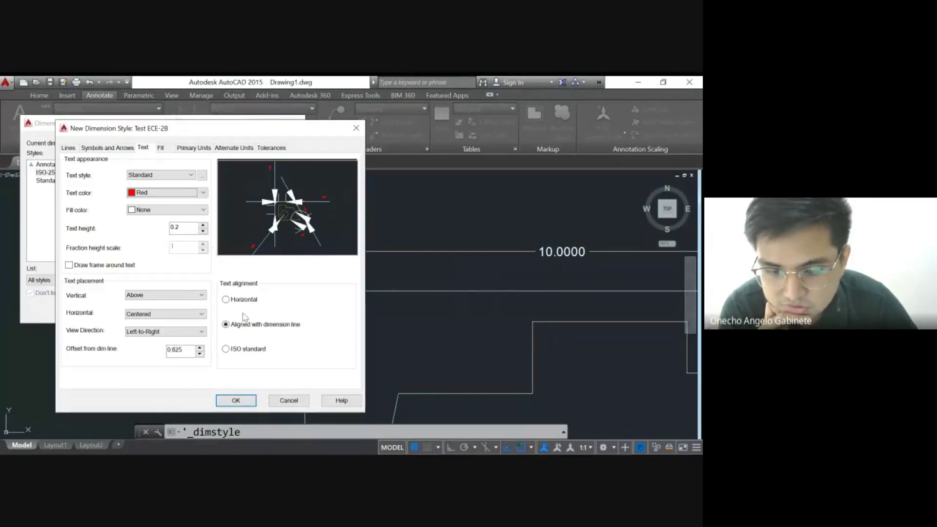
left_click(236, 400)
left_click(226, 311)
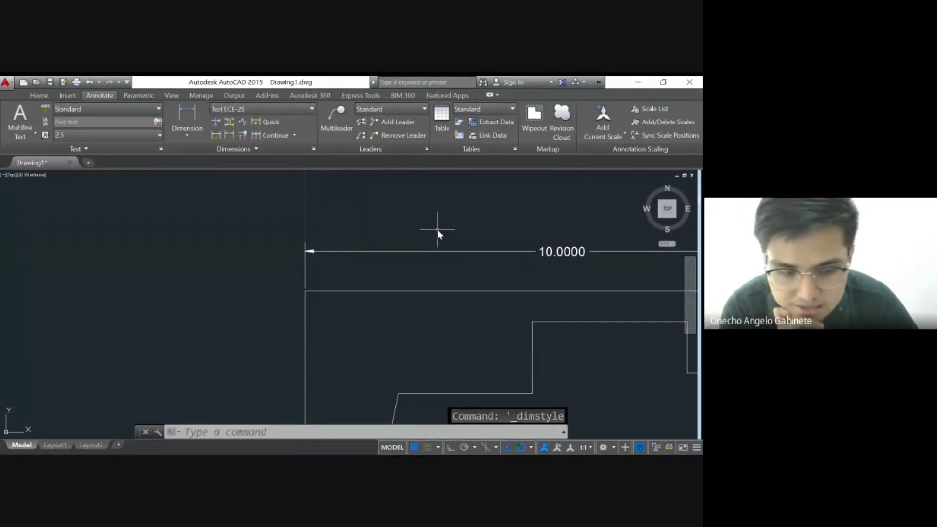
Apply the Test ECE-2B style to the top 10 dimension.
left_click(563, 257)
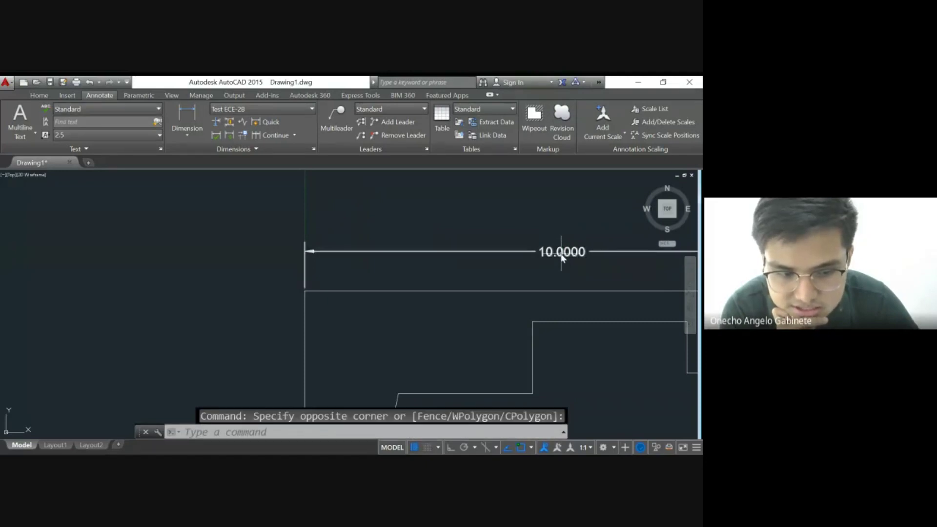
left_click(561, 261)
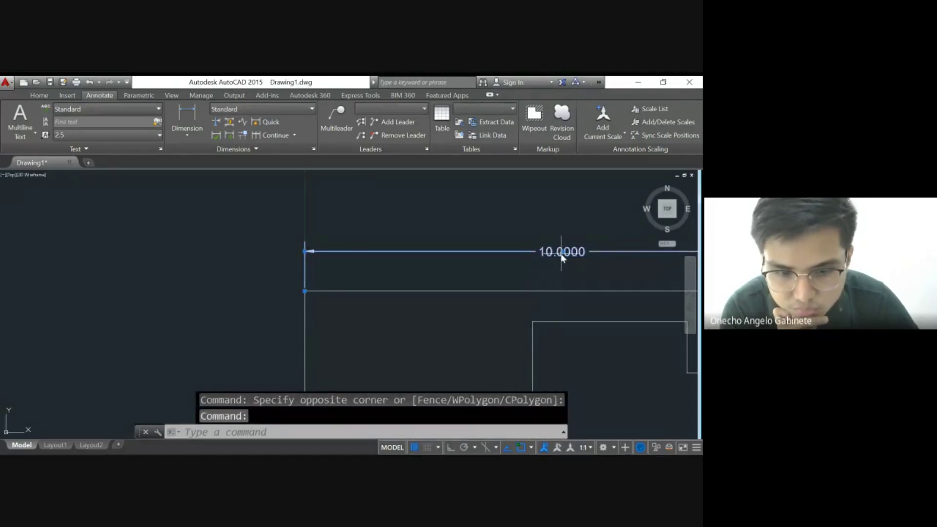
left_click(239, 110)
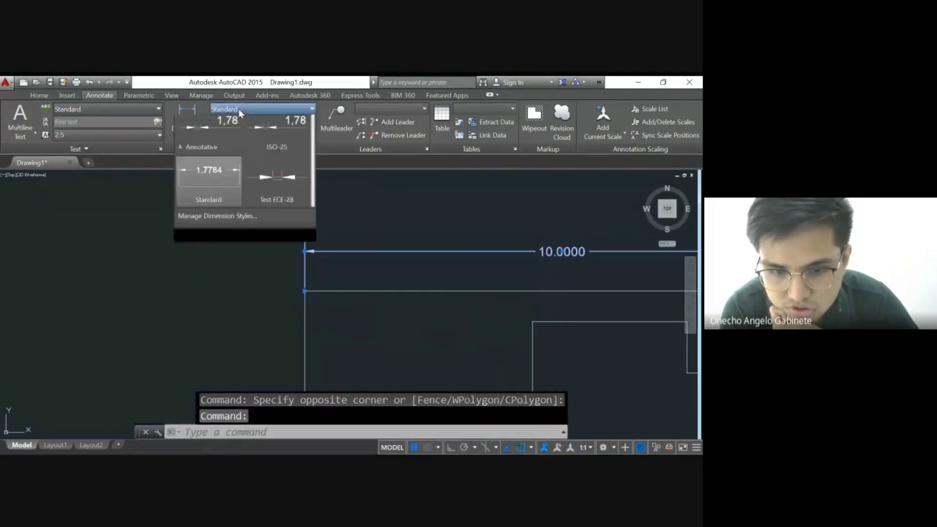
left_click(266, 198)
scroll(420, 217, "down", 4)
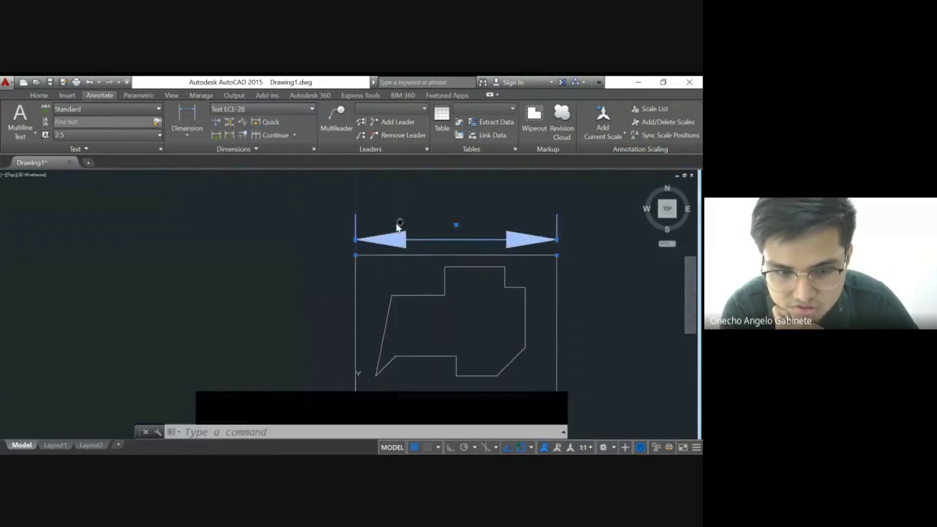
scroll(339, 216, "up", 2)
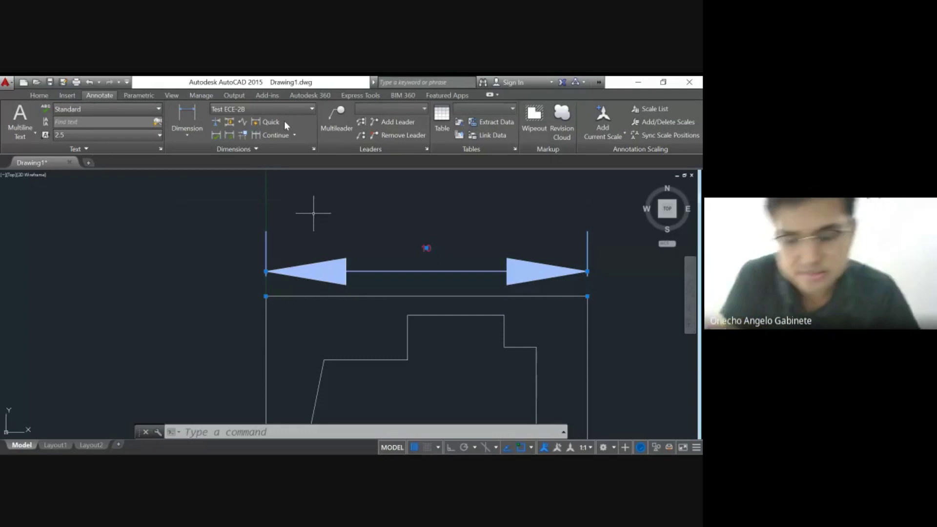
left_click(313, 150)
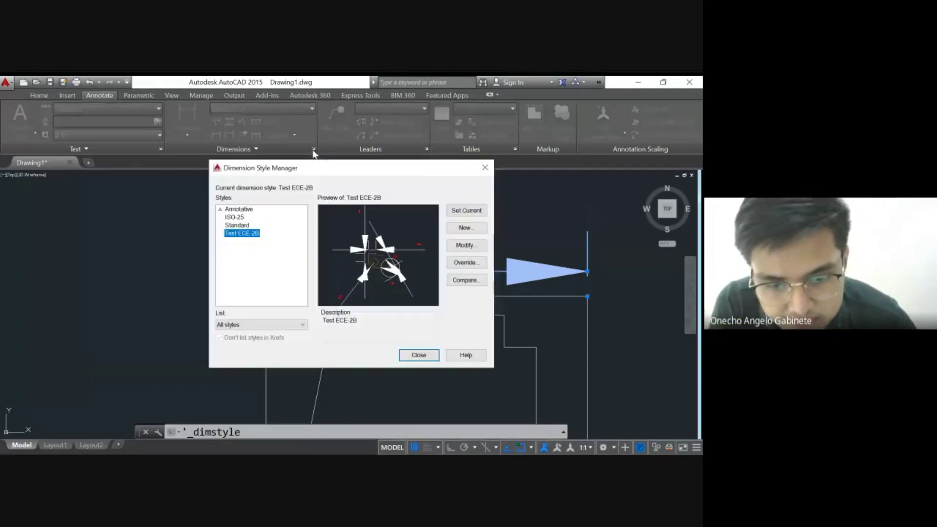
Edit Test ECE-2B: extend beyond dimension lines 0.5, offset 0, then apply the style.
left_click_drag(314, 168, 117, 110)
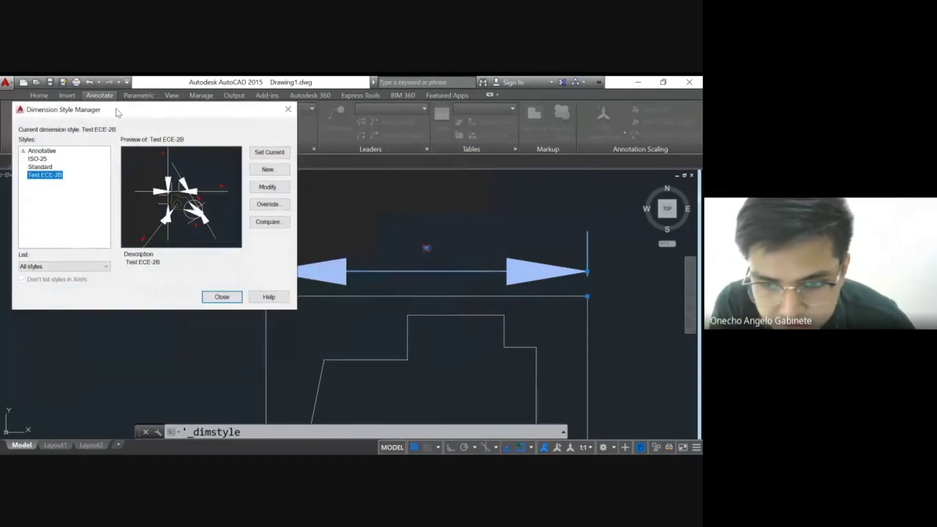
left_click(270, 187)
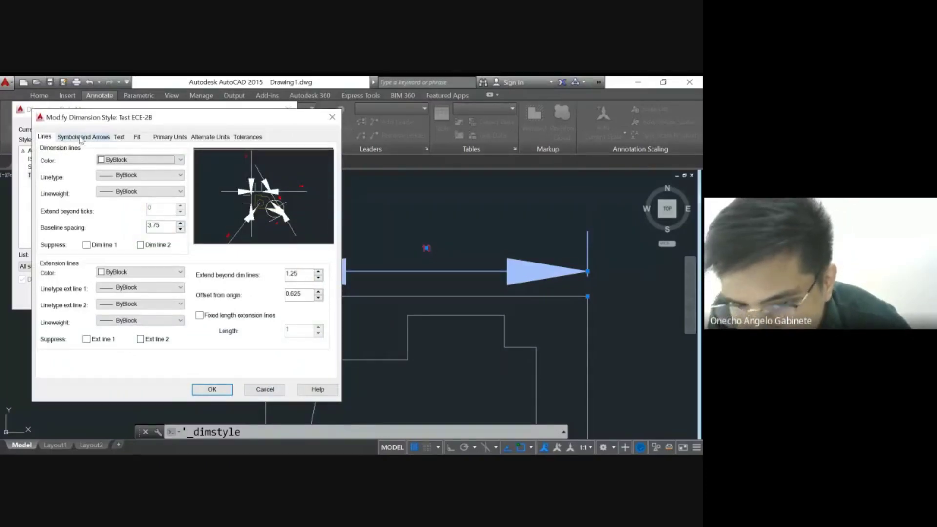
left_click(81, 138)
left_click_drag(68, 250, 12, 245)
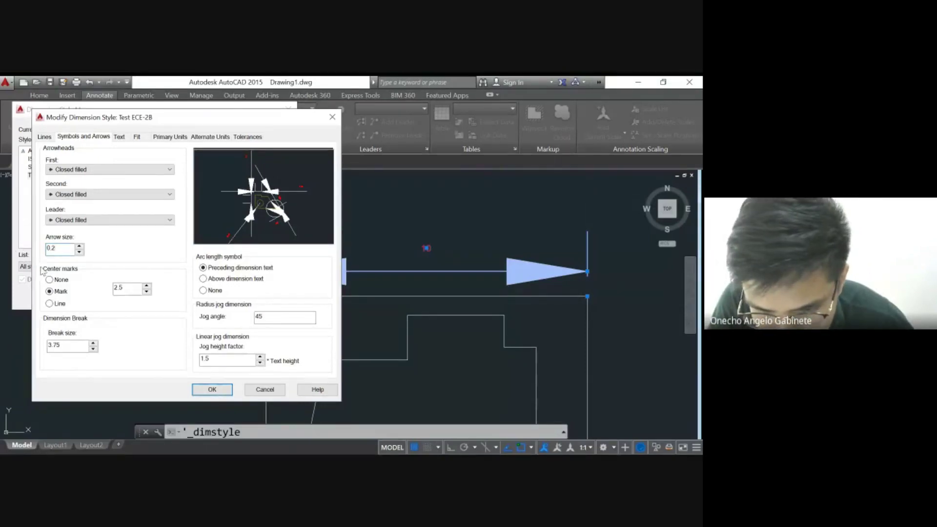
left_click(45, 137)
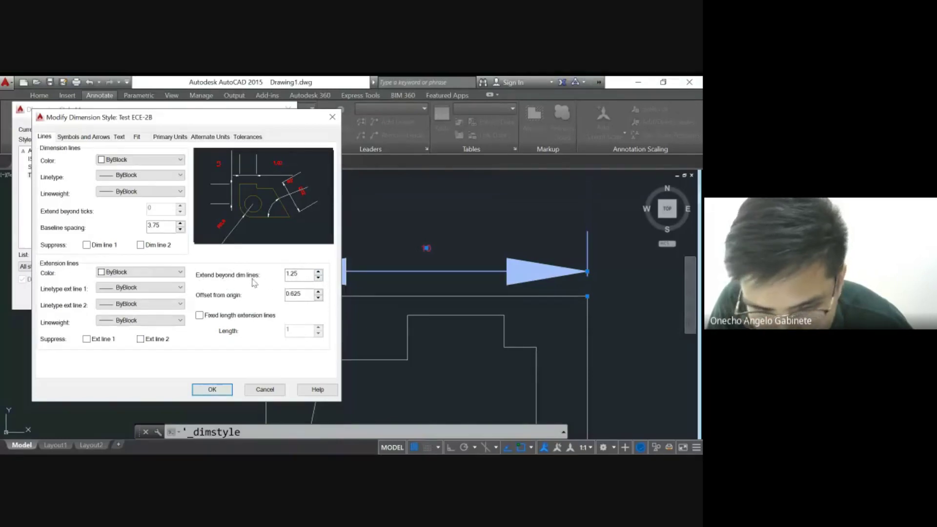
double_click(301, 276)
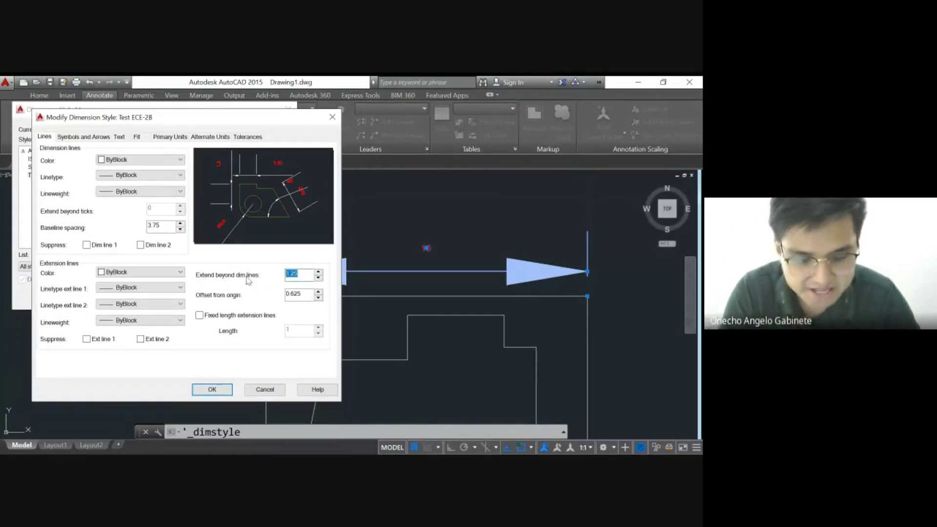
type("0.5")
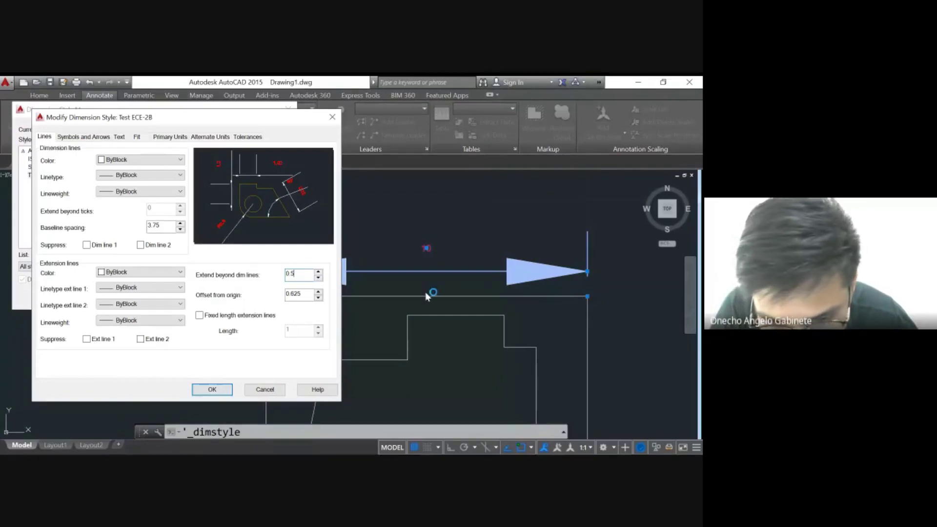
key("Tab")
type("0")
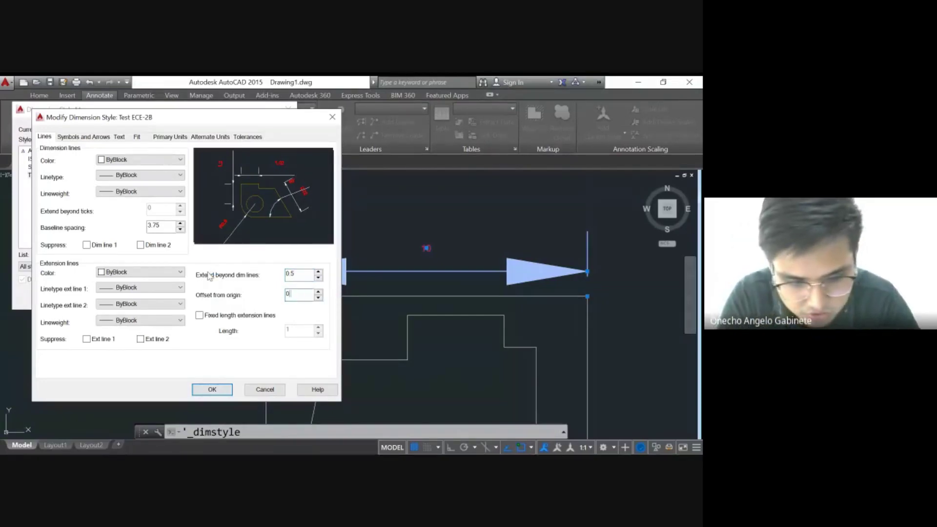
left_click(223, 389)
left_click(222, 298)
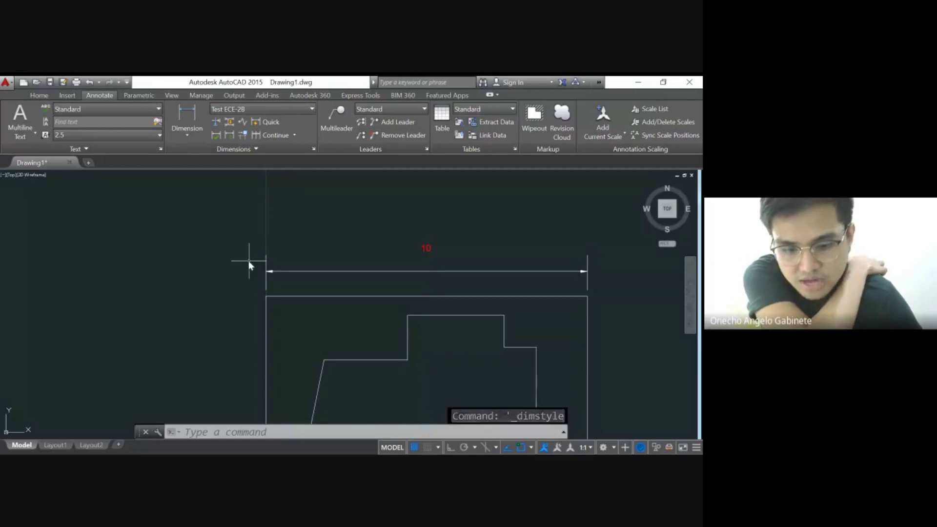
Set the Test ECE-2B style's dimension line colour to Blue and extension line colour to Green.
left_click(314, 149)
left_click_drag(303, 169, 123, 97)
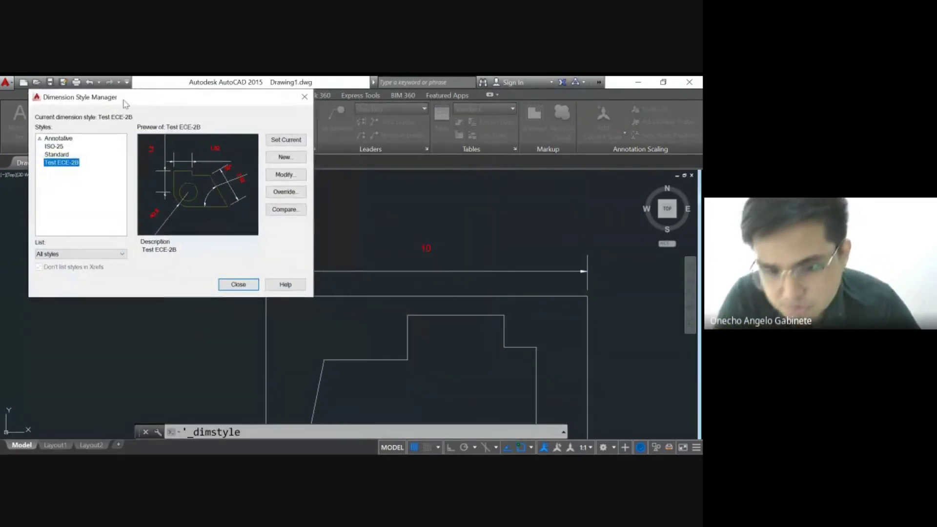
left_click(287, 176)
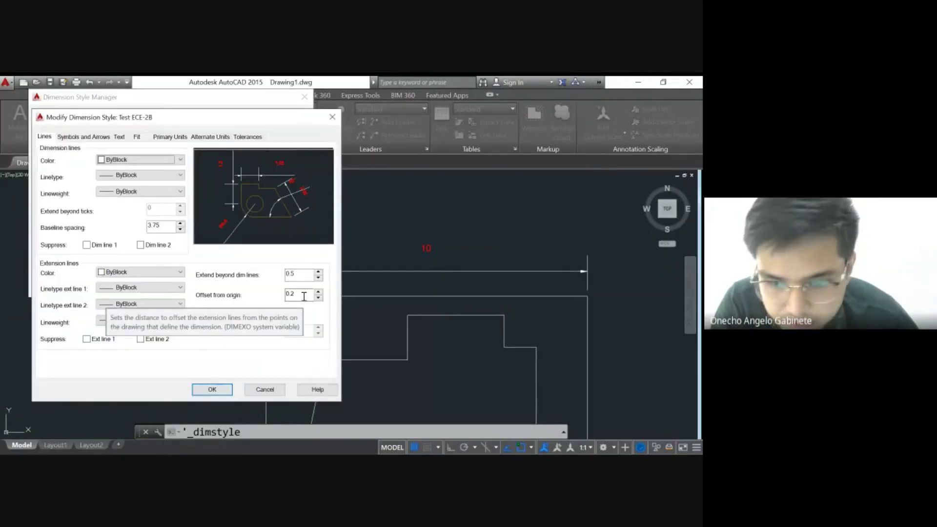
left_click(140, 159)
left_click(128, 218)
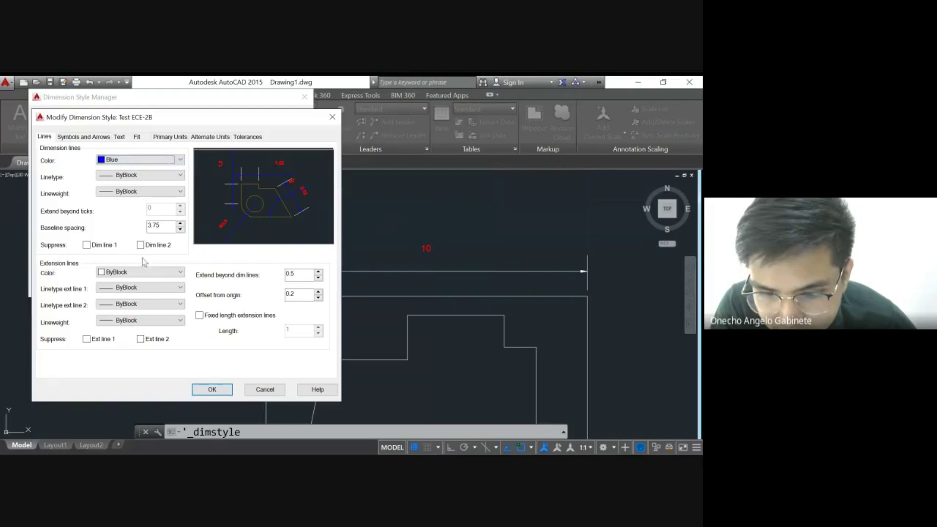
left_click(131, 274)
left_click(135, 274)
left_click(136, 275)
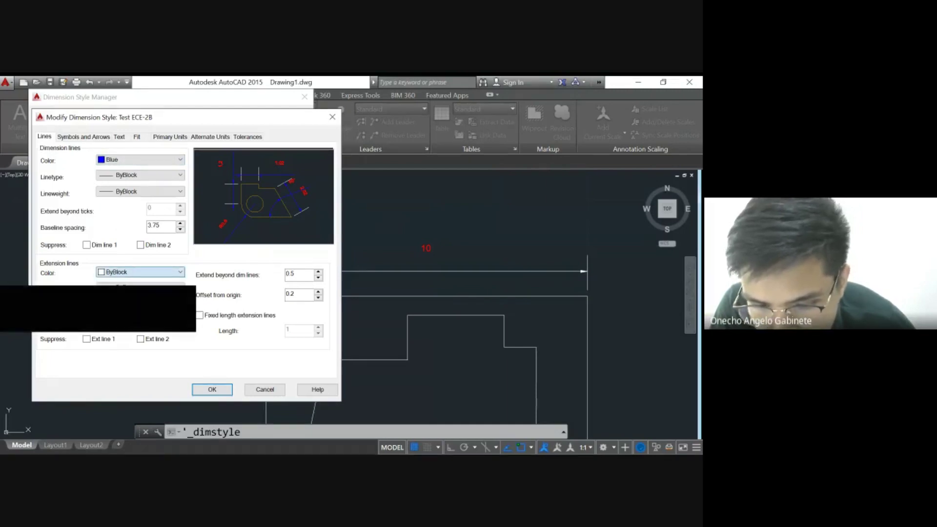
left_click(140, 317)
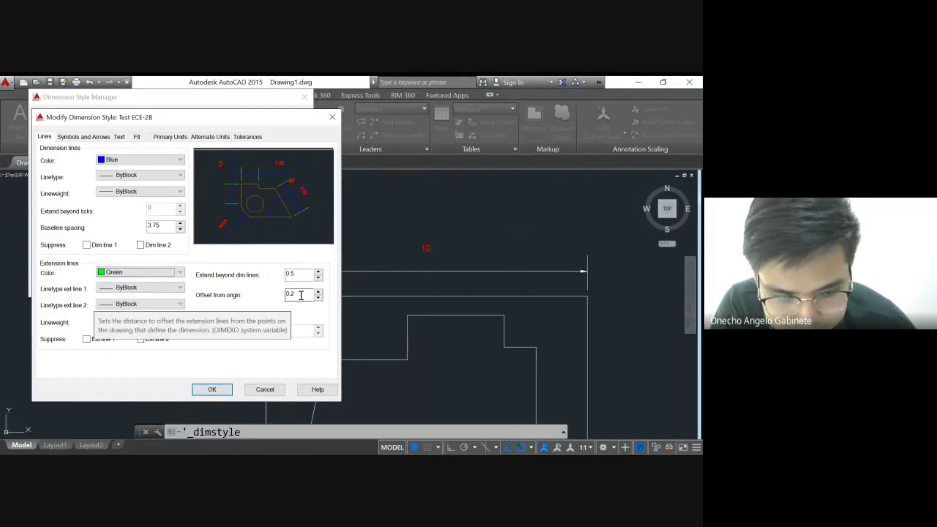
double_click(296, 274)
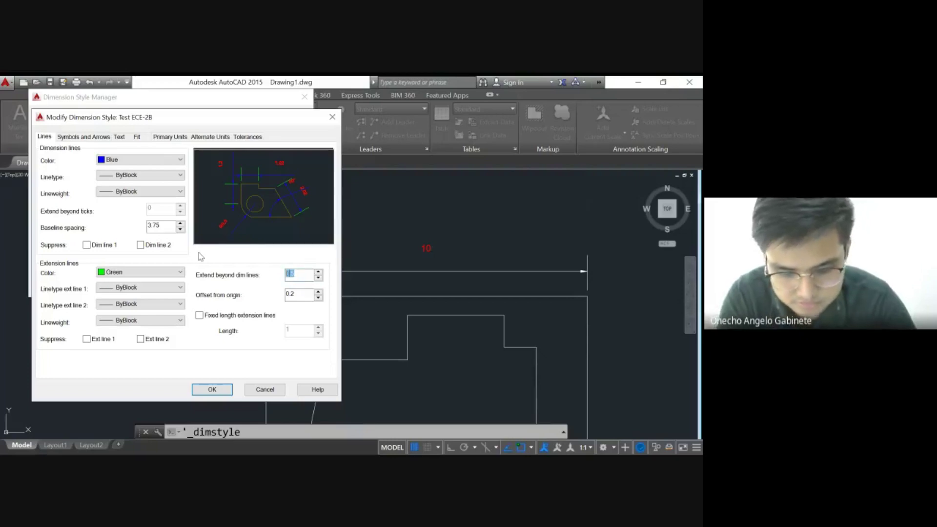
left_click(213, 394)
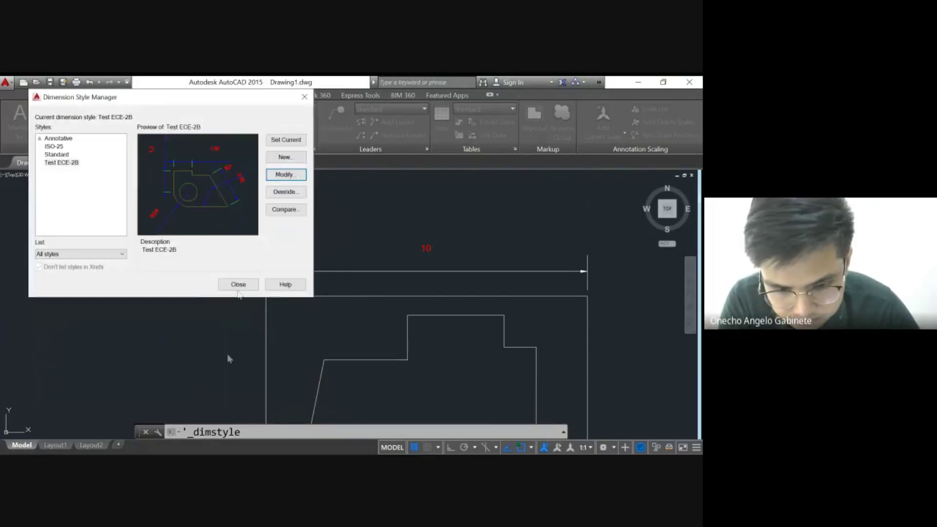
left_click(236, 282)
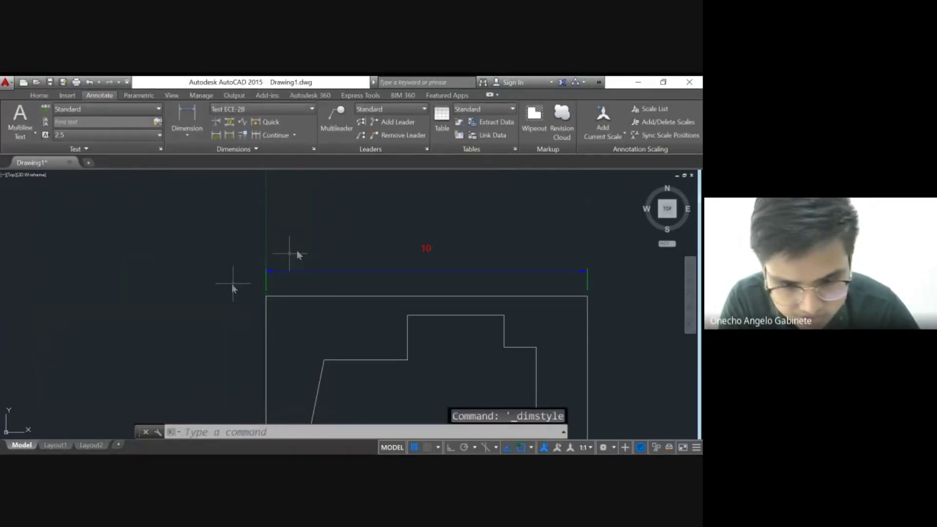
Recentre the figure and review the Test ECE-2B Text settings without changing them.
scroll(375, 248, "up", 2)
middle_click_drag(374, 248, 262, 251)
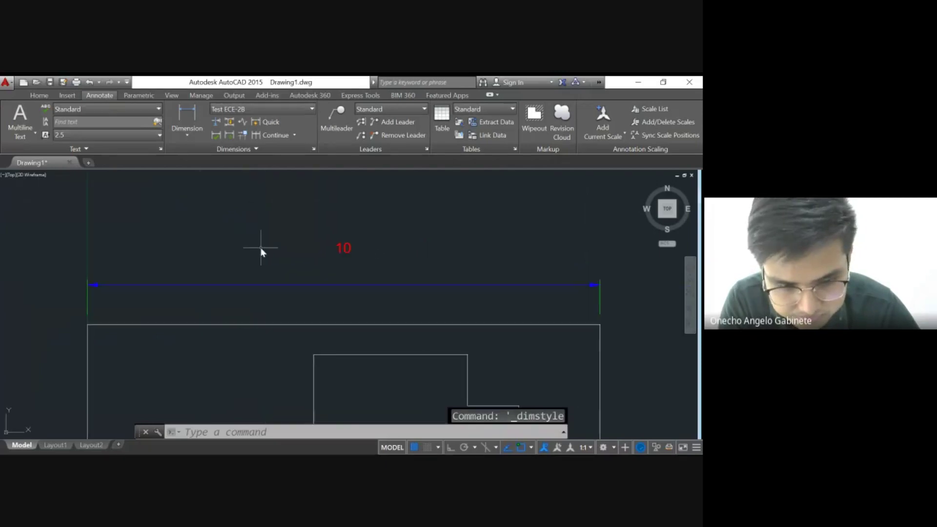
scroll(289, 267, "down", 2)
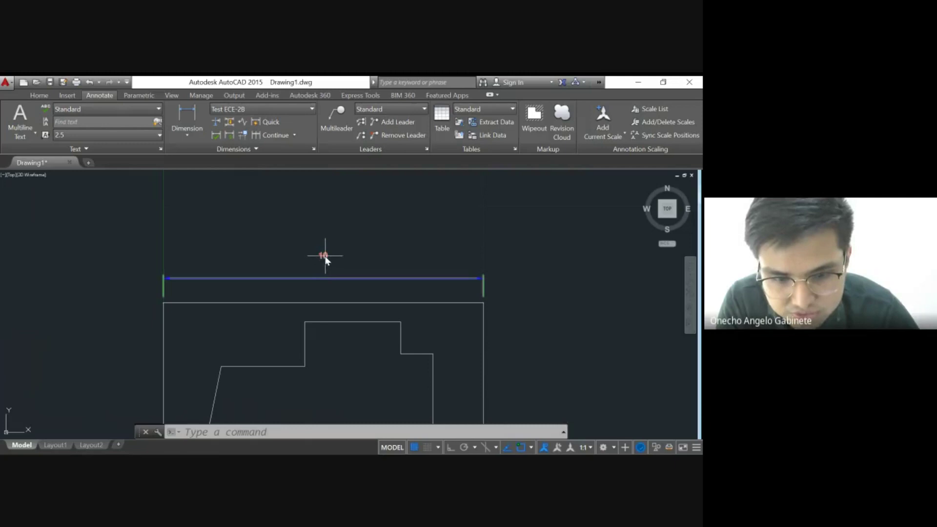
left_click(314, 149)
left_click_drag(325, 167, 132, 111)
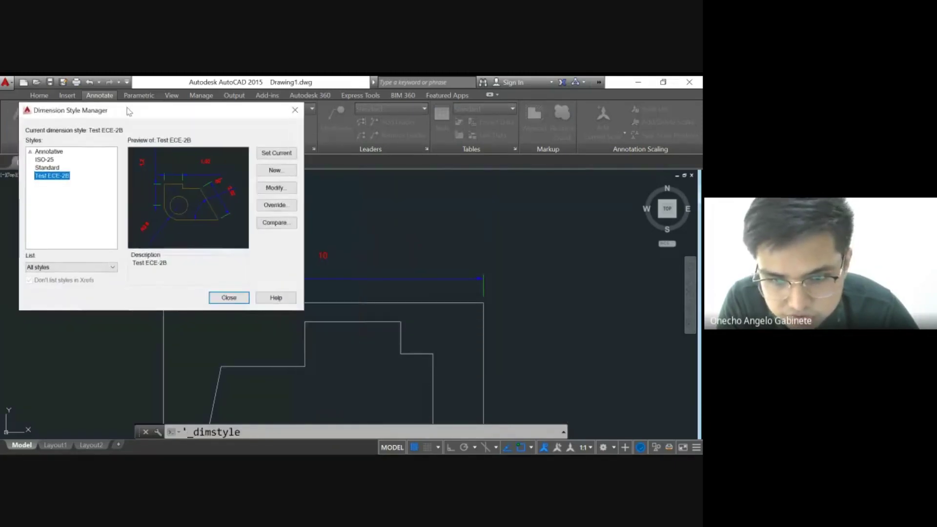
left_click(276, 188)
left_click_drag(255, 119, 219, 119)
left_click(88, 139)
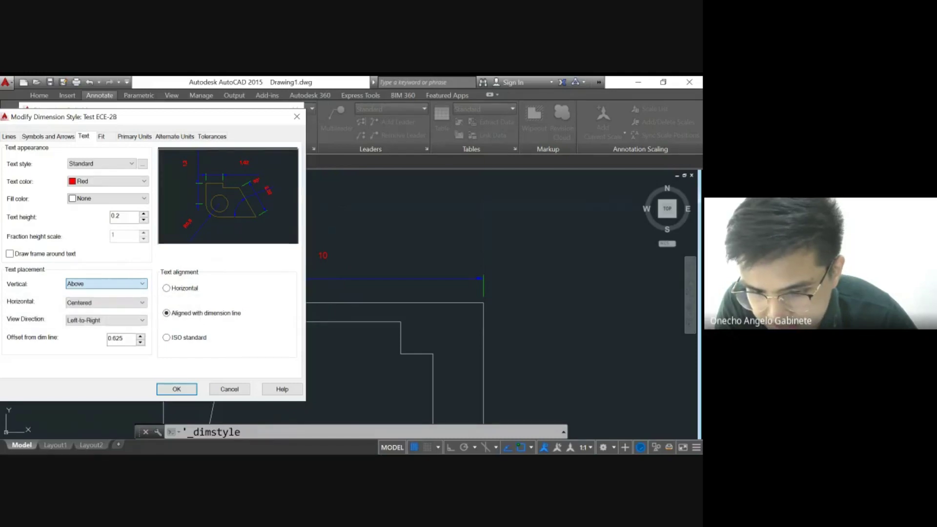
left_click(177, 389)
left_click(229, 297)
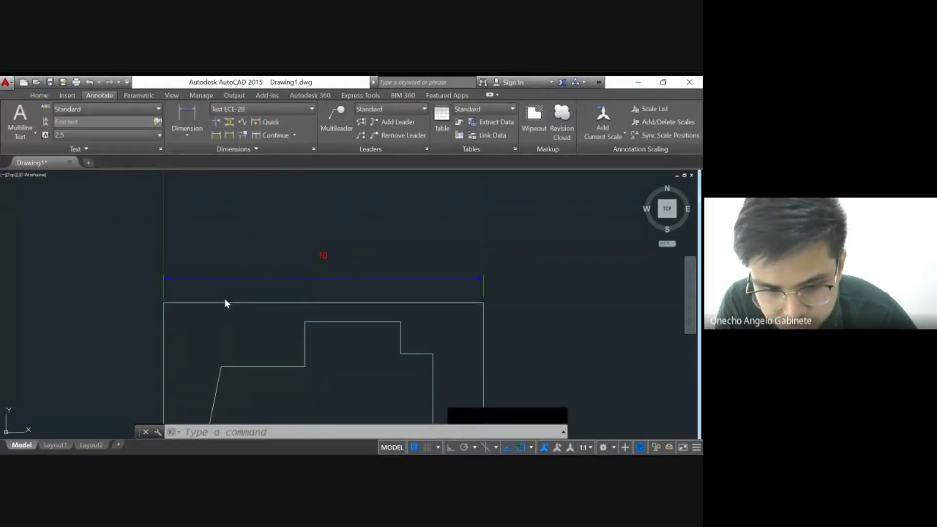
Change Test ECE-2B's vertical text placement to Centered and apply it.
left_click(312, 149)
left_click_drag(311, 171, 118, 99)
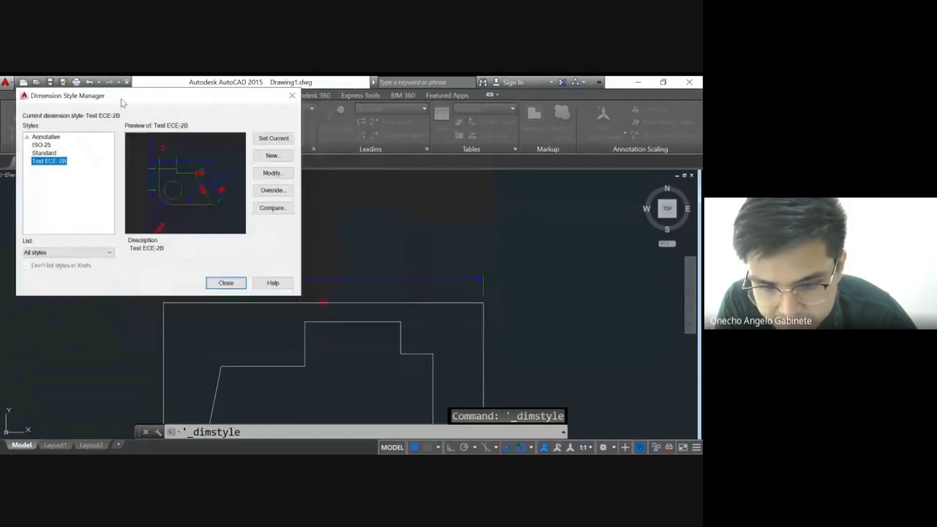
left_click(279, 173)
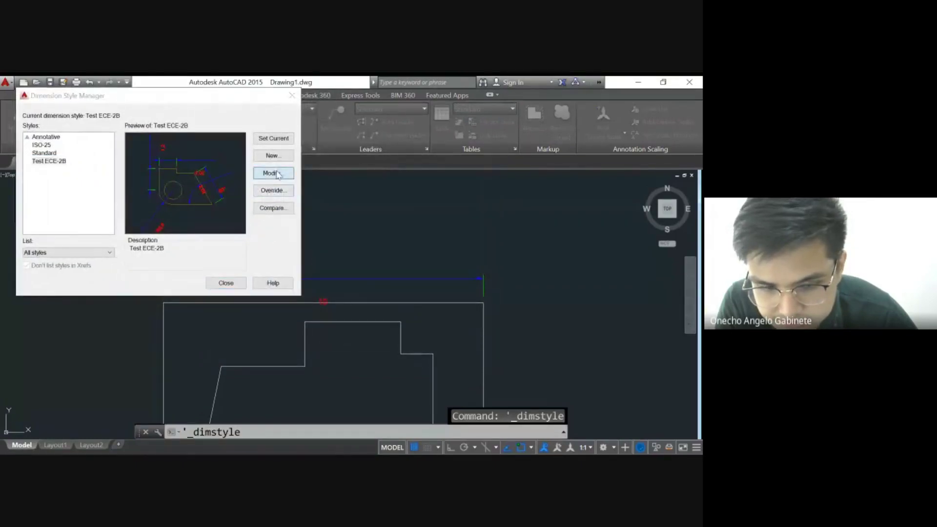
left_click_drag(164, 124, 540, 104)
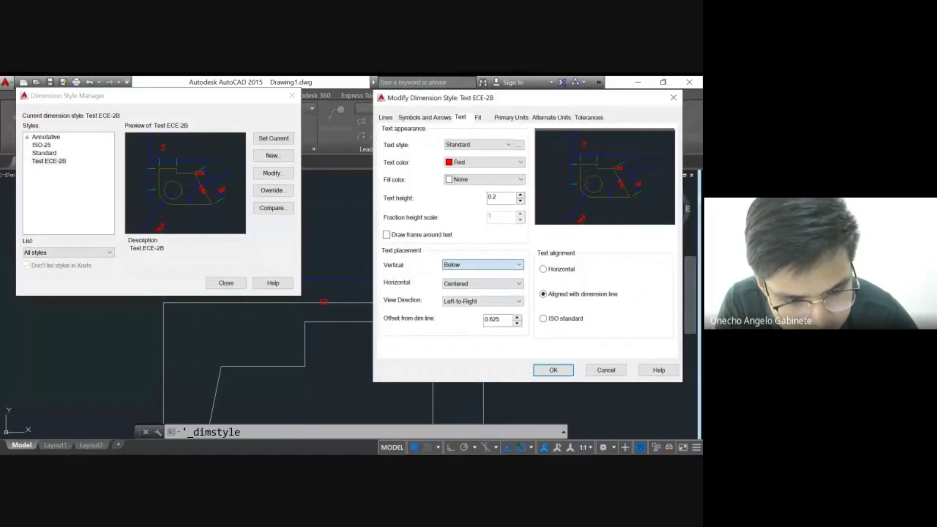
left_click(482, 264)
left_click(459, 273)
left_click(547, 370)
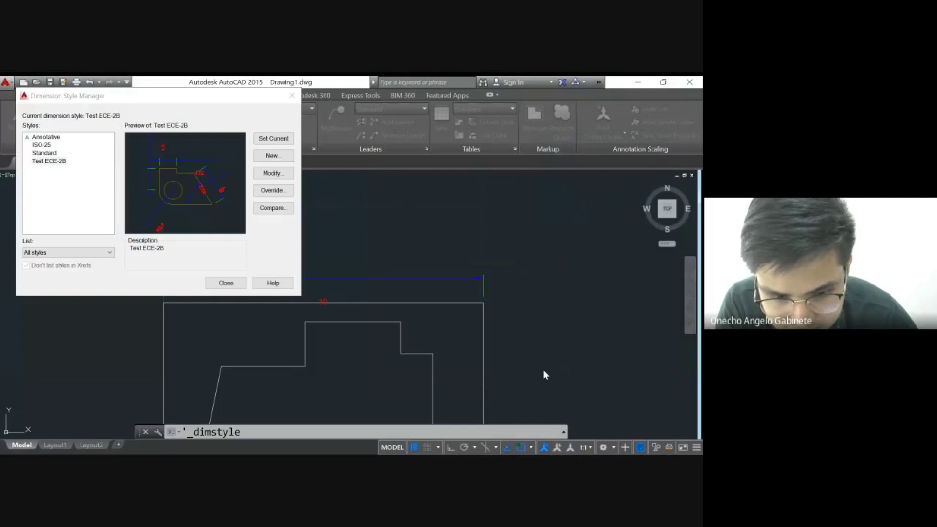
left_click(222, 282)
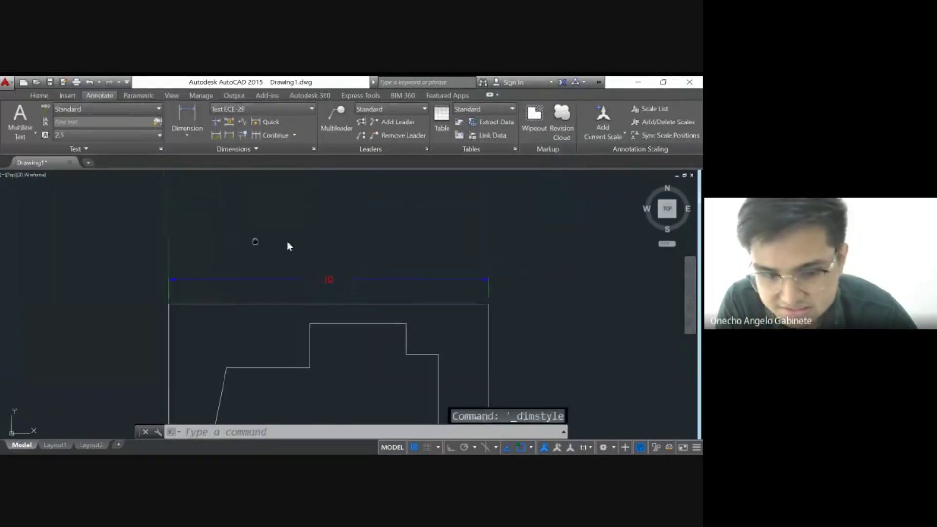
Set the Test ECE-2B baseline spacing to 1 on the Lines tab.
scroll(349, 247, "up", 2)
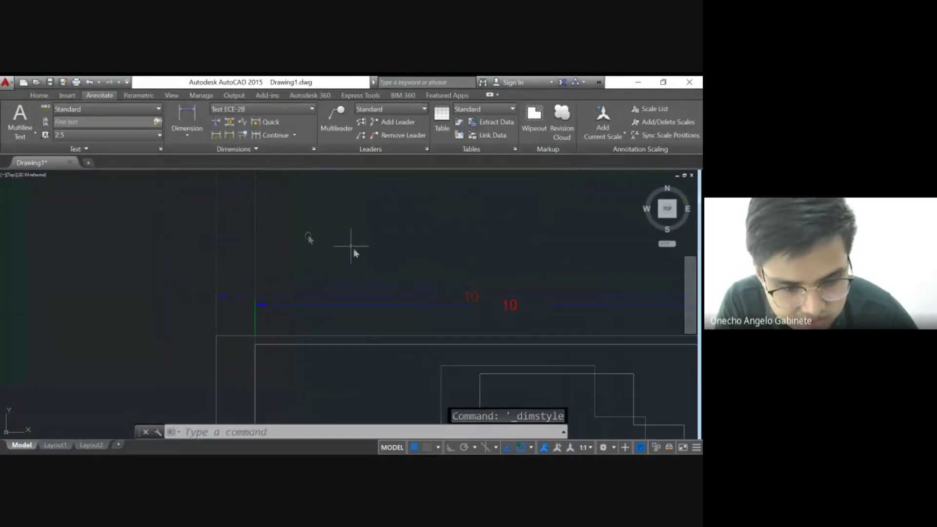
mouse_move(354, 252)
middle_mouse_down()
mouse_move(251, 226)
mouse_move(370, 224)
mouse_move(371, 205)
middle_mouse_up()
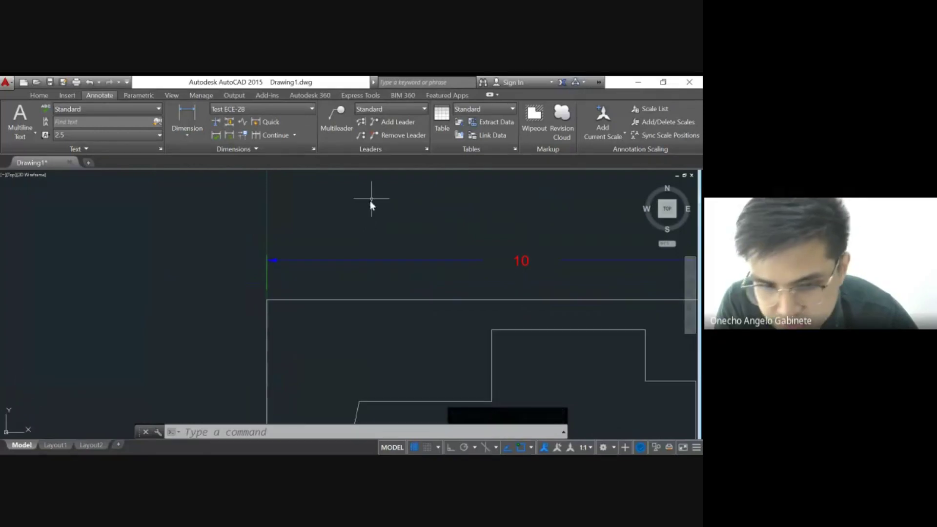
left_click(314, 148)
left_click_drag(317, 156, 132, 100)
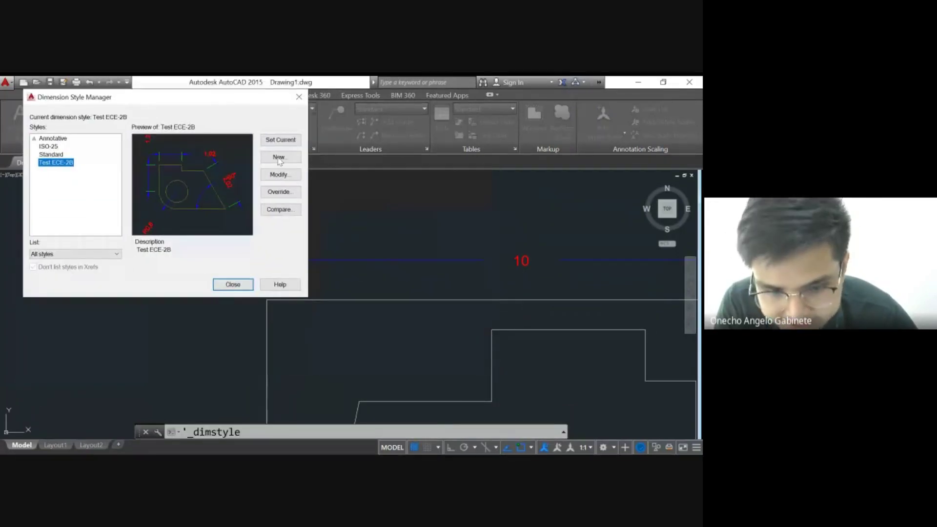
left_click(279, 175)
left_click_drag(401, 98, 83, 120)
left_click(68, 141)
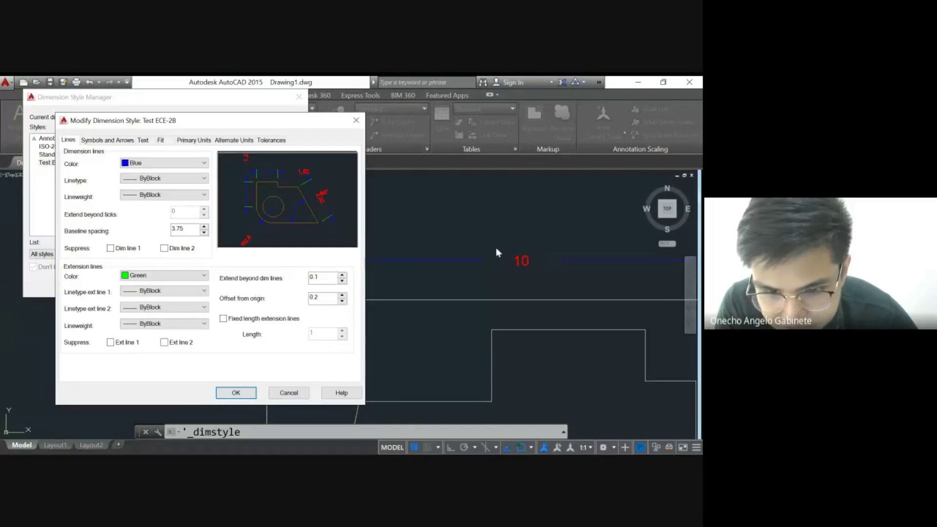
double_click(190, 230)
type("1")
left_click(237, 393)
left_click(233, 284)
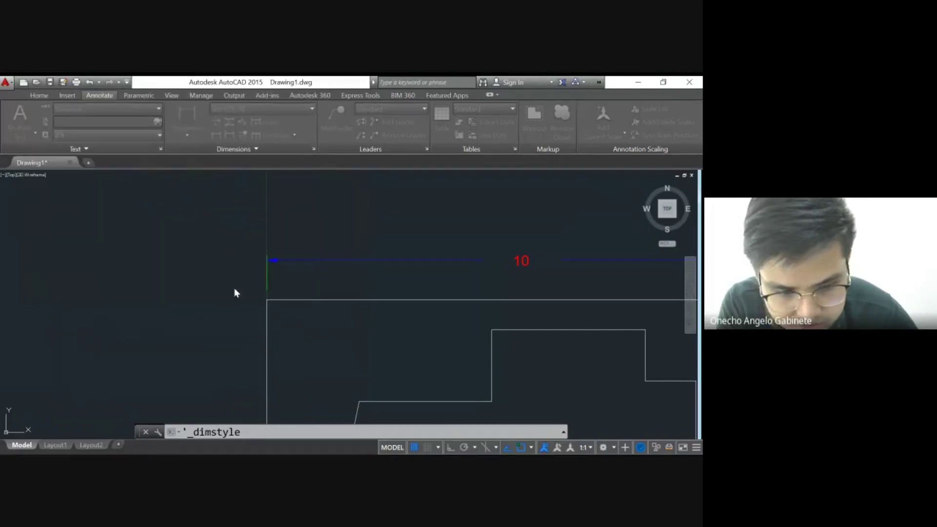
Review the Symbols and Arrows settings of Test ECE-2B and cancel without changes.
scroll(232, 289, "down", 2)
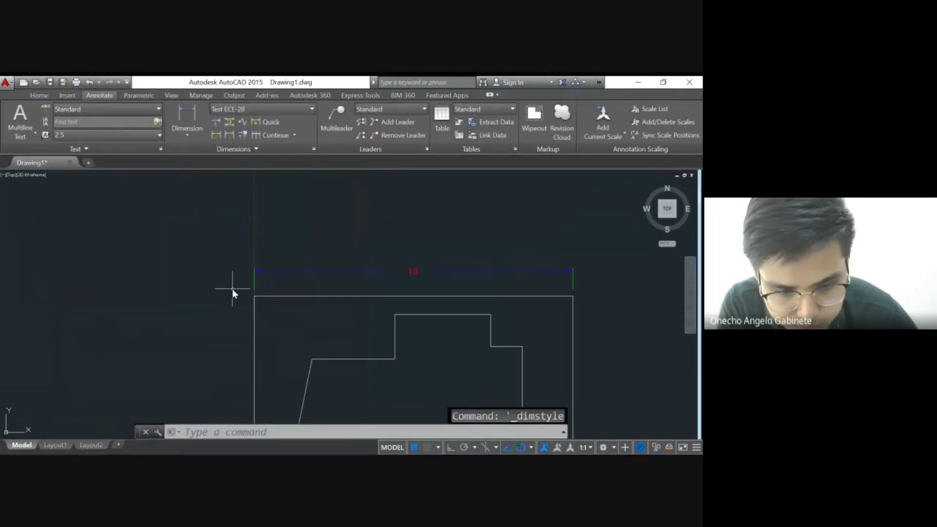
scroll(232, 289, "up", 2)
left_click(312, 149)
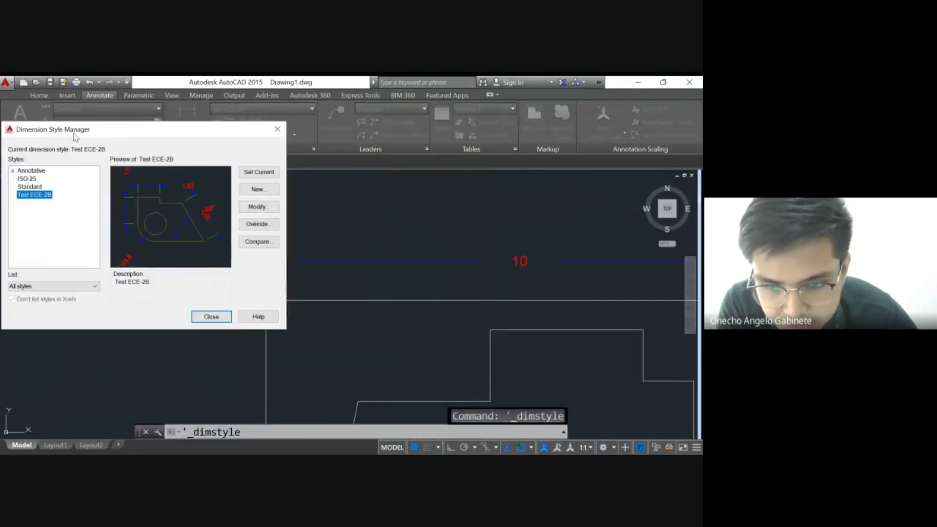
left_click(249, 207)
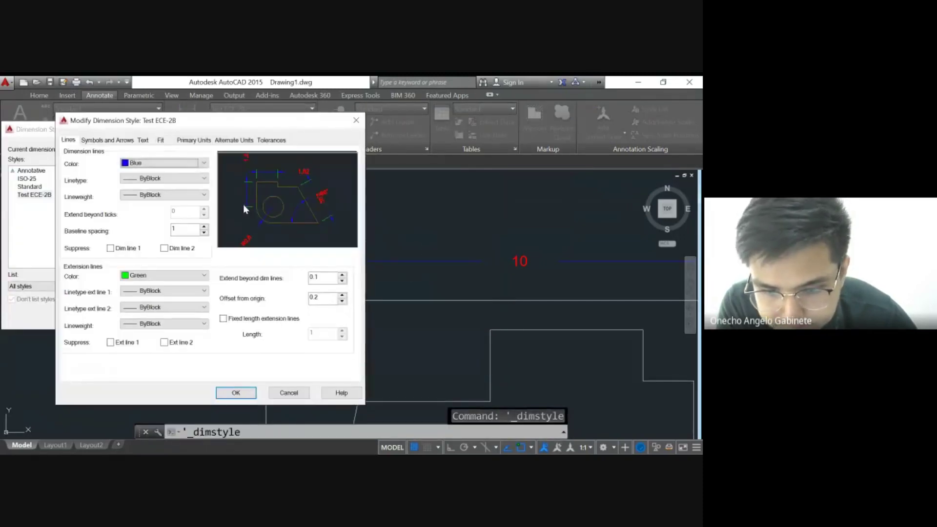
left_click_drag(219, 127, 167, 127)
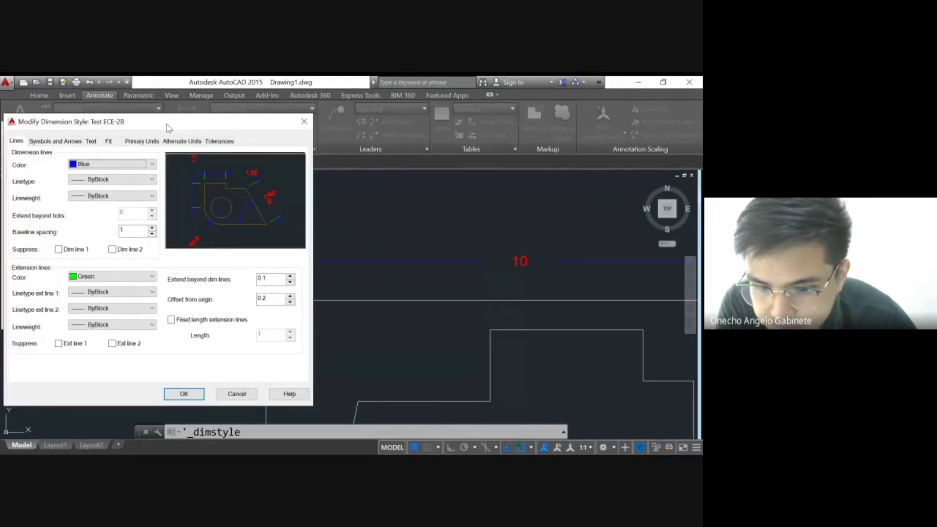
left_click(36, 143)
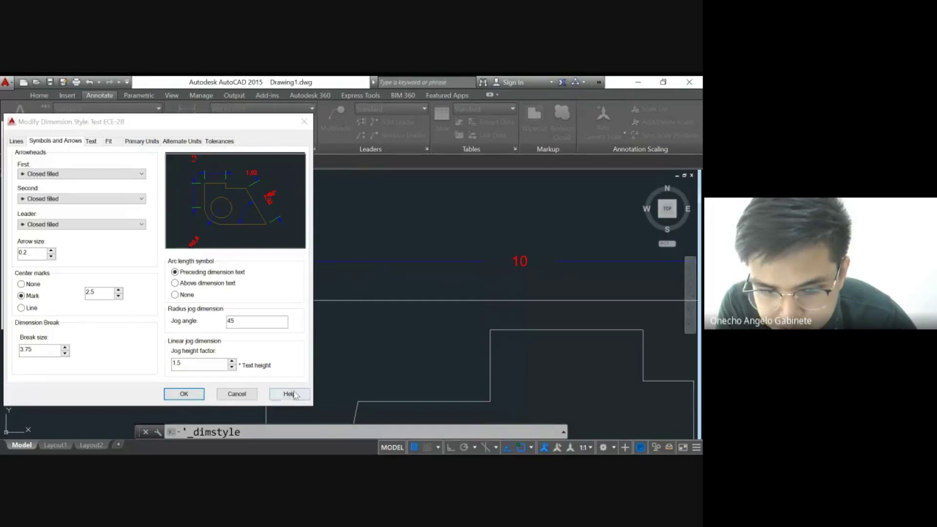
left_click(234, 393)
left_click(215, 318)
middle_click_drag(330, 306, 446, 293)
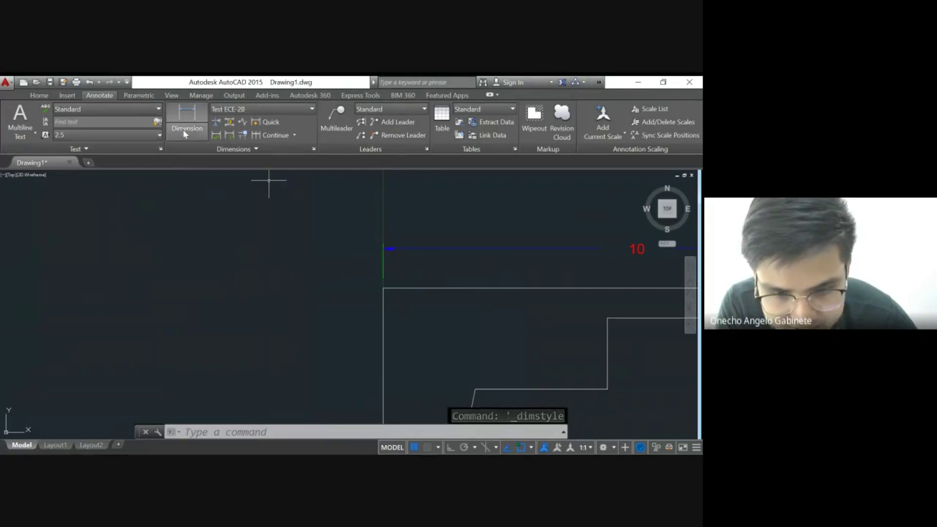
Review the Test ECE-2B Symbols and Lines tabs and close without changes.
left_click(313, 149)
left_click_drag(324, 166, 132, 130)
left_click(260, 205)
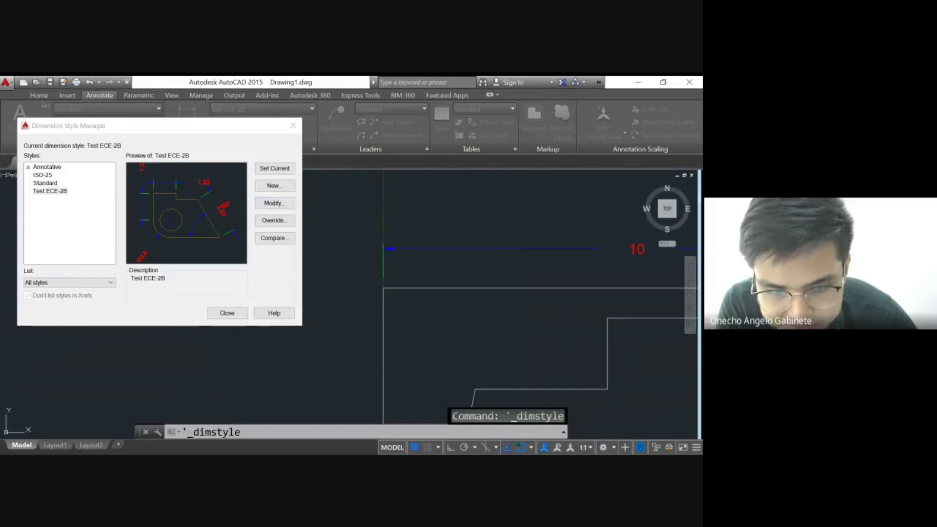
left_click_drag(238, 124, 232, 123)
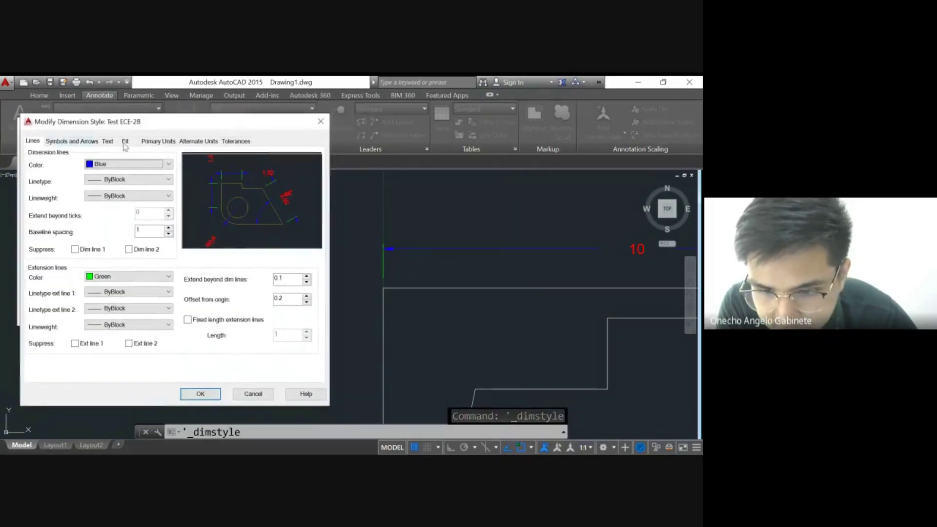
left_click(70, 142)
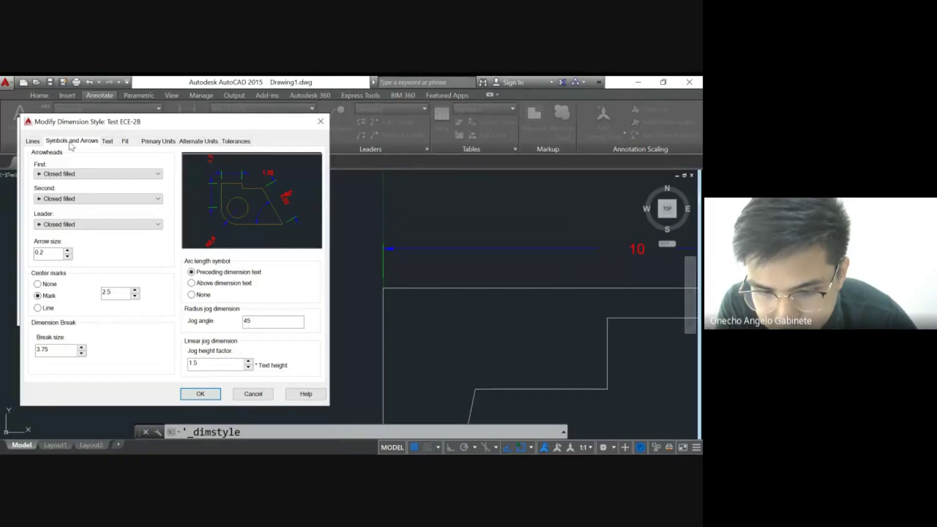
left_click(37, 142)
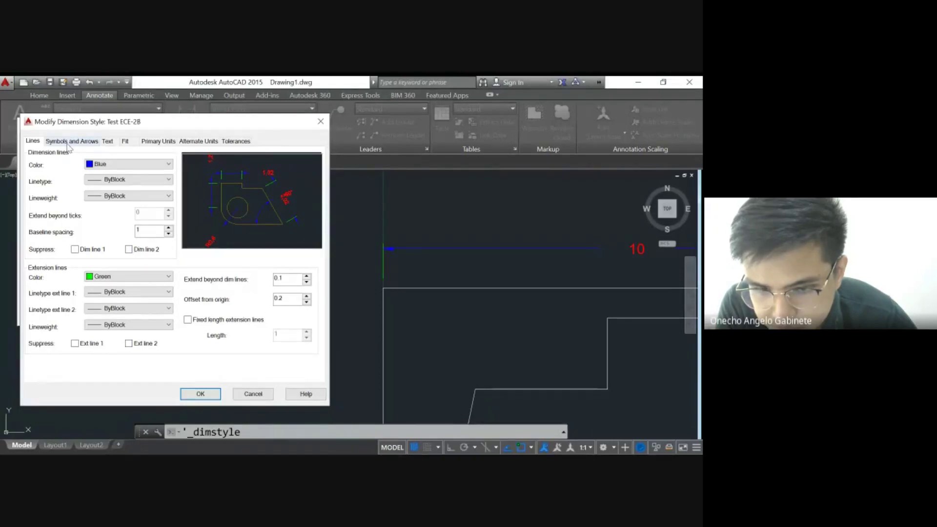
key("Return")
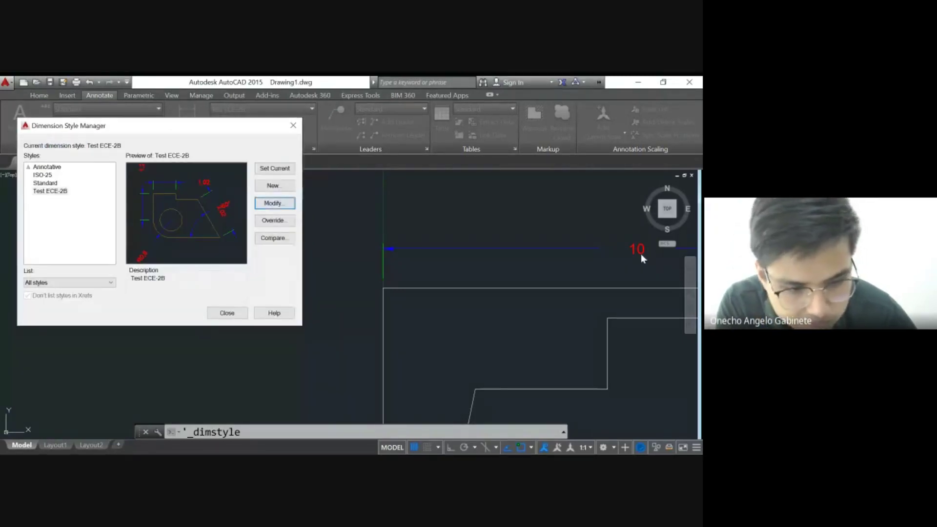
key("Escape")
Grip-stretch the 10 dimension line down to just above the frame's top edge.
left_click(641, 253)
left_click(635, 250)
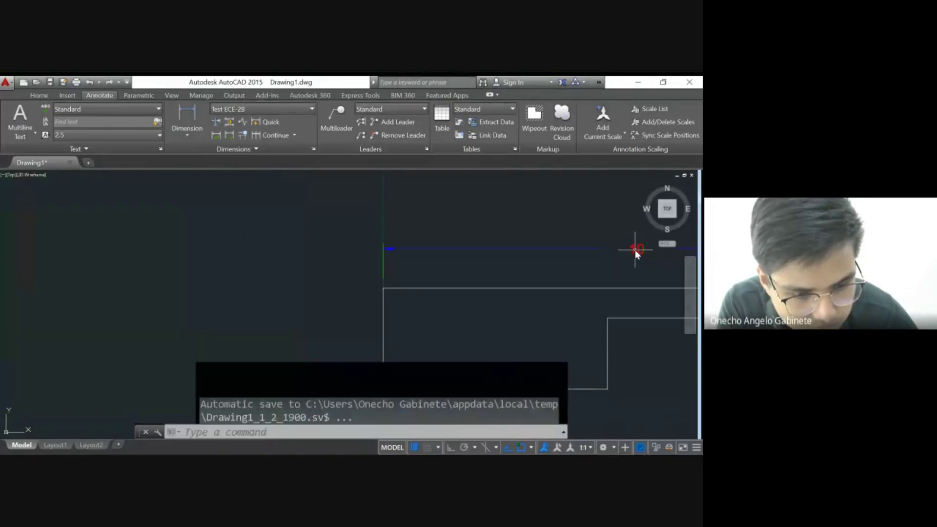
left_click(629, 252)
left_click(635, 250)
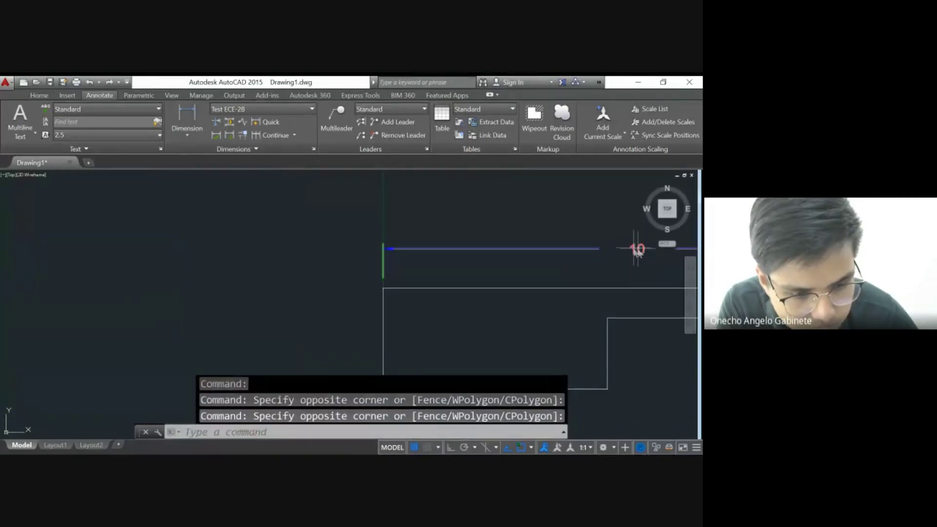
middle_click_drag(624, 224, 458, 244)
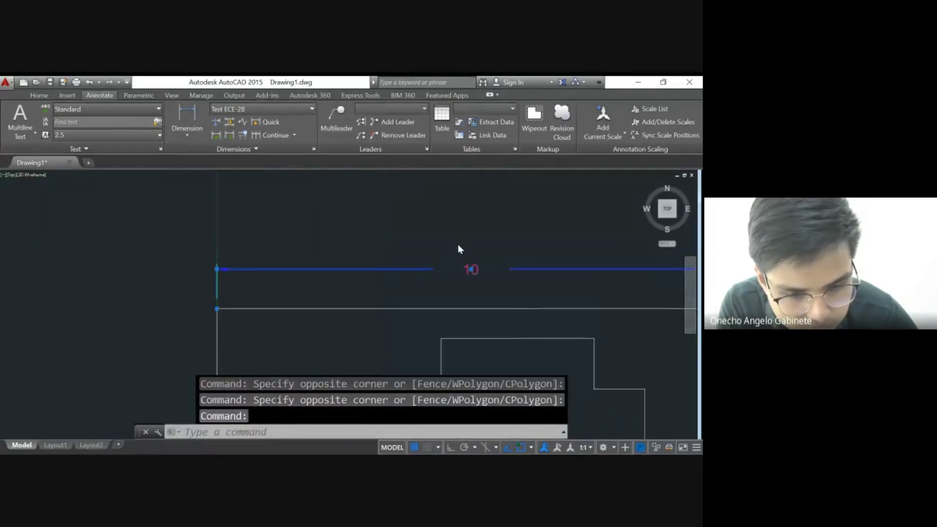
left_click(471, 268)
left_click(471, 285)
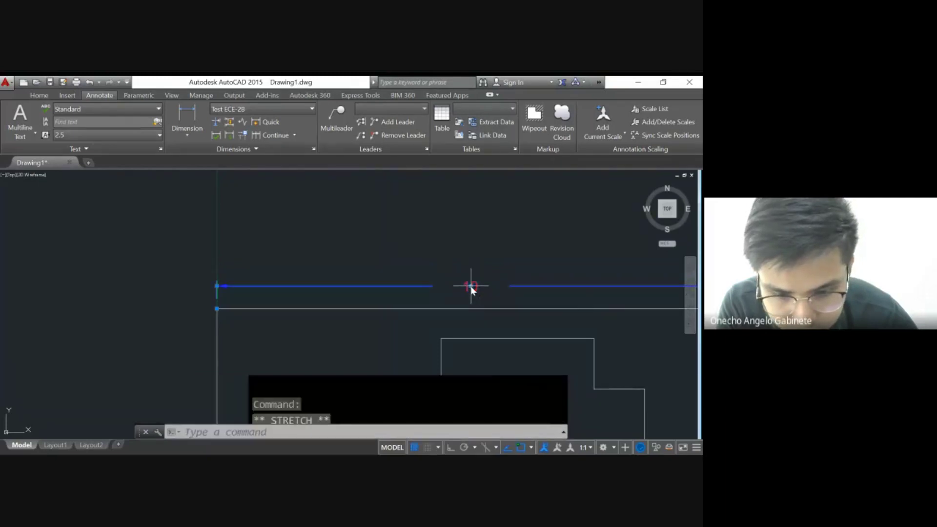
left_click(359, 226)
key("Escape")
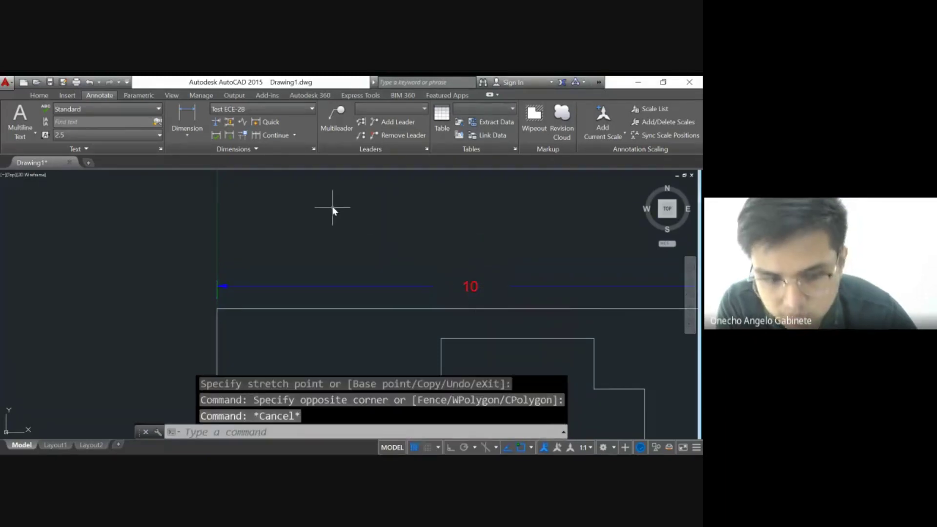
scroll(357, 210, "down", 4)
mouse_move(356, 211)
middle_mouse_down()
mouse_move(240, 188)
mouse_move(282, 251)
mouse_move(368, 199)
middle_mouse_up()
scroll(293, 254, "up", 2)
scroll(316, 270, "up", 2)
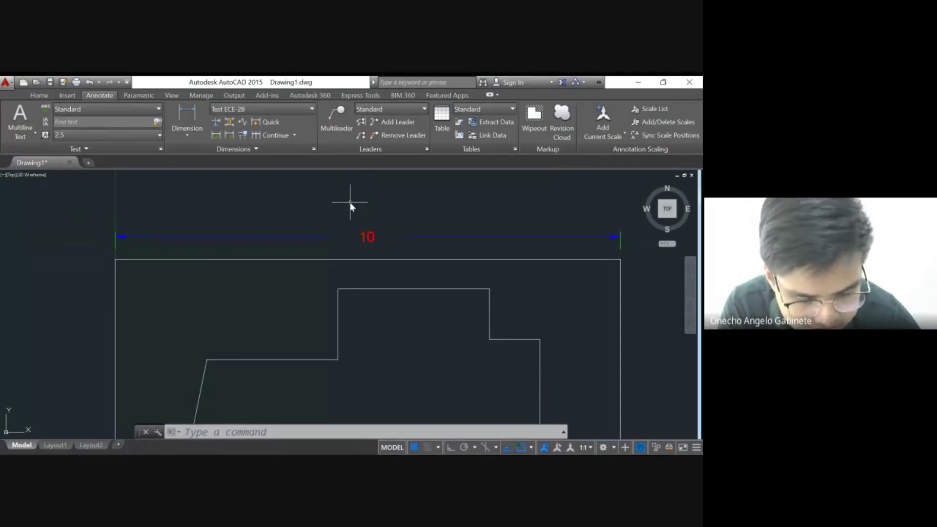
scroll(350, 204, "down", 4)
middle_click_drag(373, 199, 306, 183)
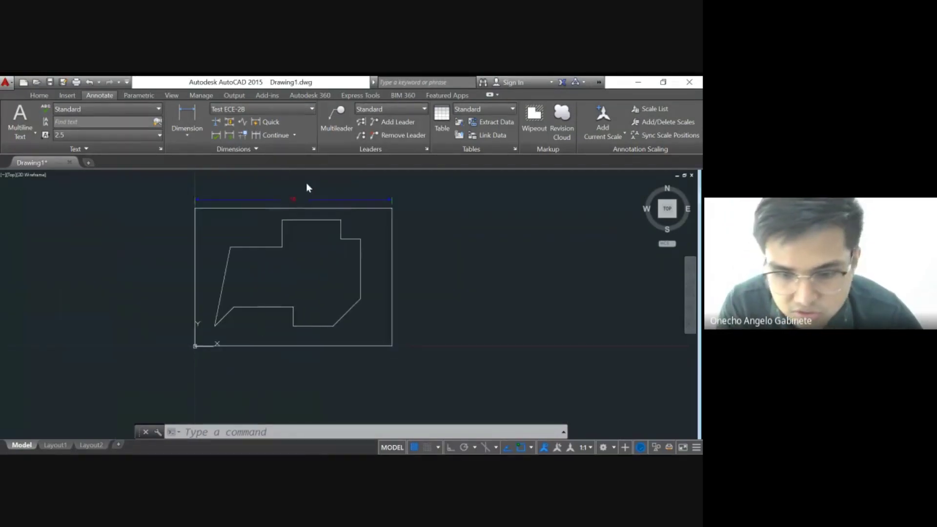
Add a vertical 7 linear dimension between the frame's top-right and bottom-right corners.
left_click(186, 120)
scroll(389, 195, "up", 2)
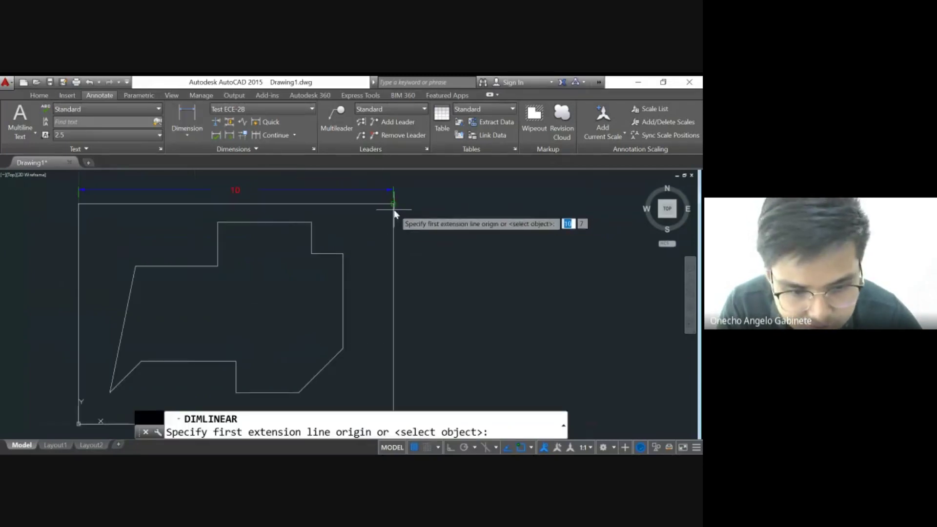
left_click(393, 204)
middle_click_drag(393, 279, 384, 203)
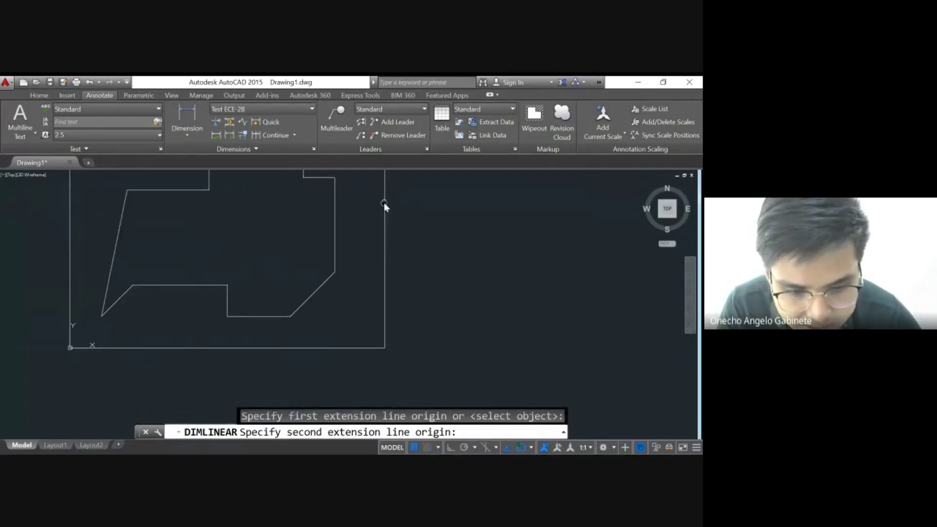
left_click(384, 347)
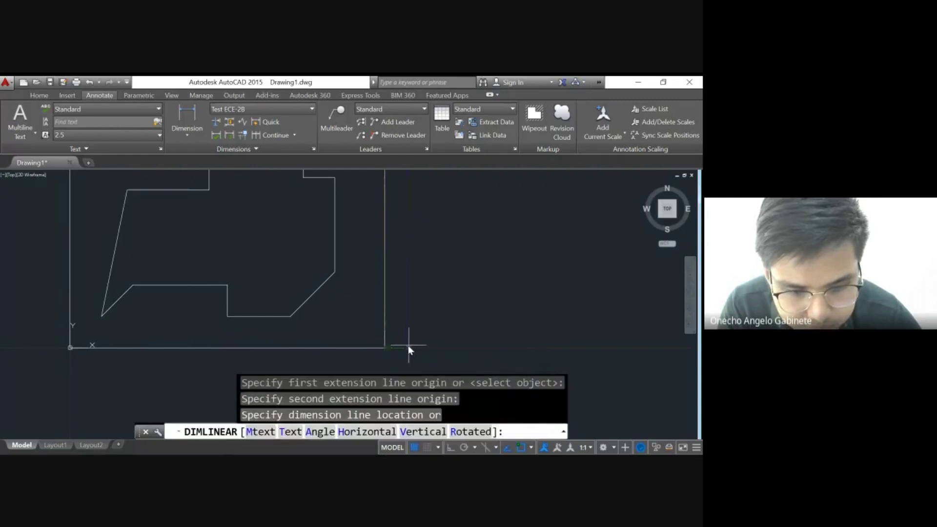
left_click(403, 347)
middle_click_drag(431, 249, 531, 300)
scroll(532, 300, "down", 2)
scroll(520, 302, "up", 2)
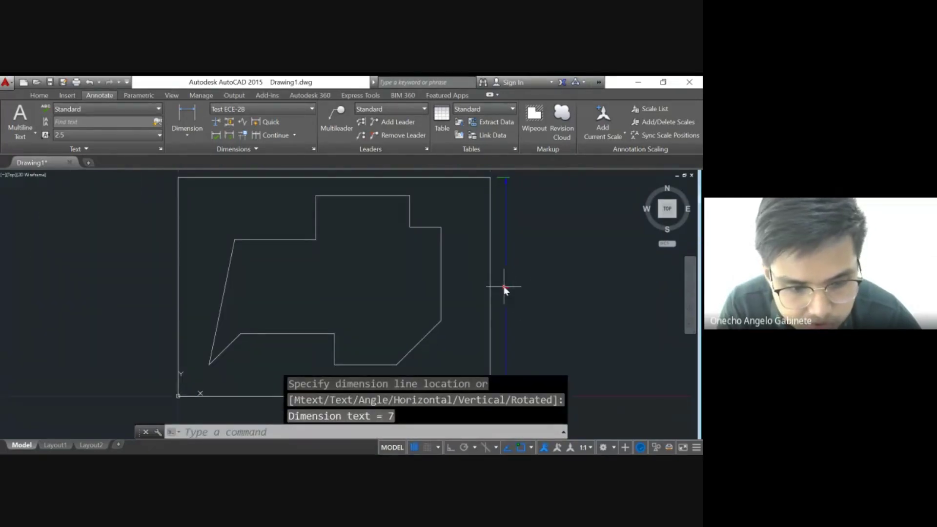
left_click(313, 149)
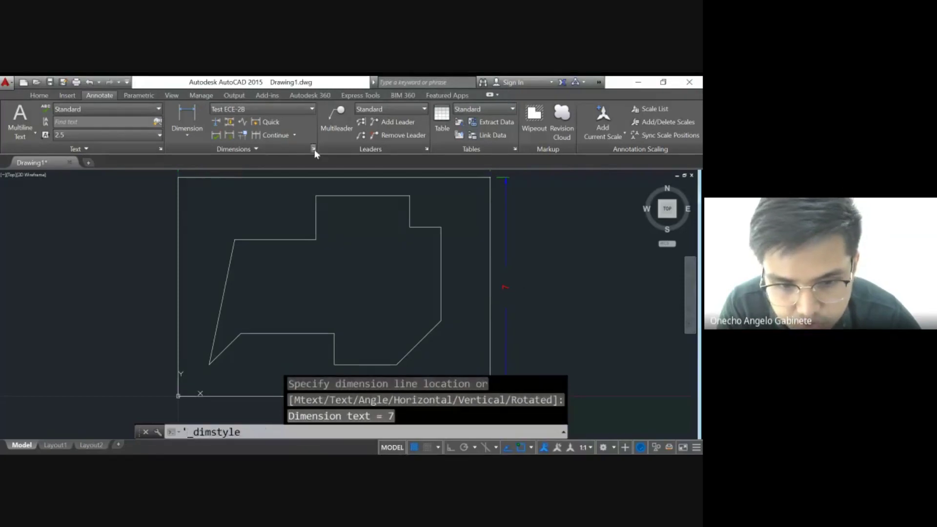
Set Test ECE-2B's text alignment to Horizontal so the 7 reads upright.
left_click(308, 215)
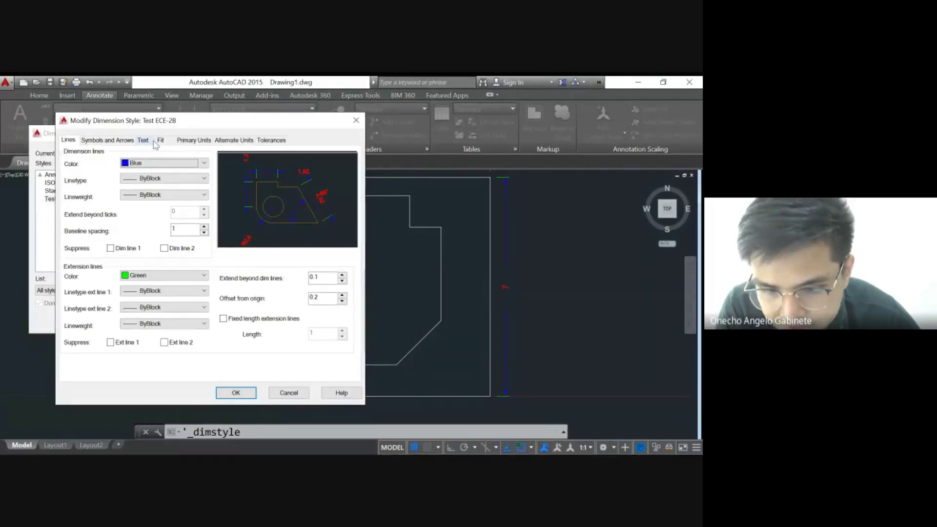
left_click(144, 141)
left_click(239, 293)
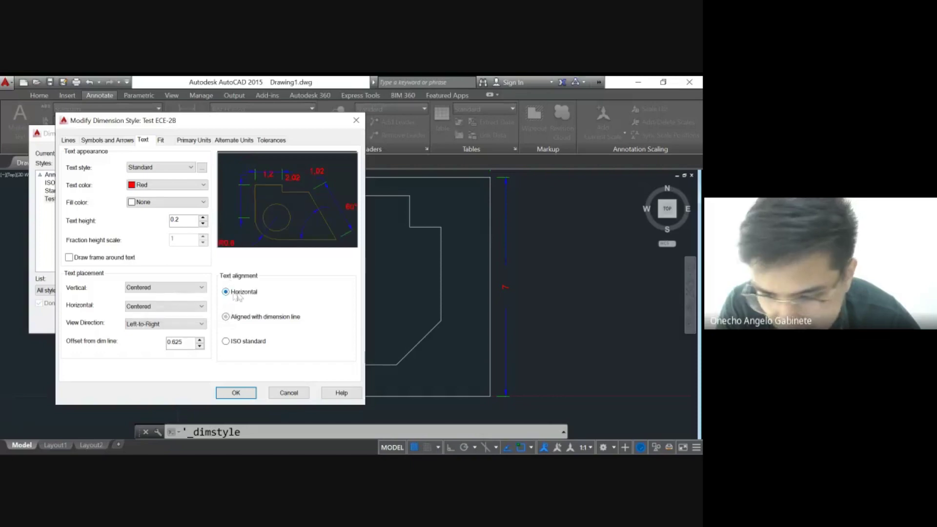
left_click(236, 393)
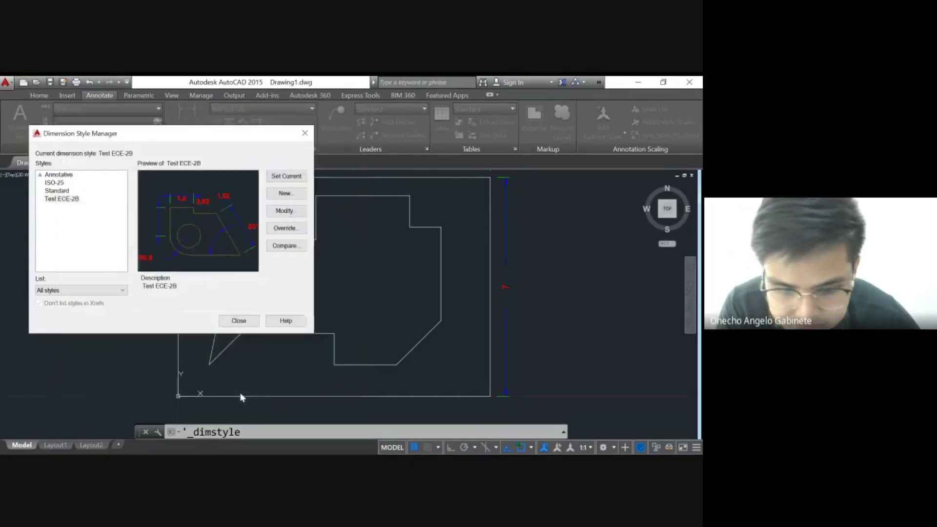
left_click(237, 321)
scroll(508, 292, "up", 5)
scroll(494, 261, "down", 3)
scroll(495, 264, "down", 3)
middle_click_drag(373, 254, 347, 289)
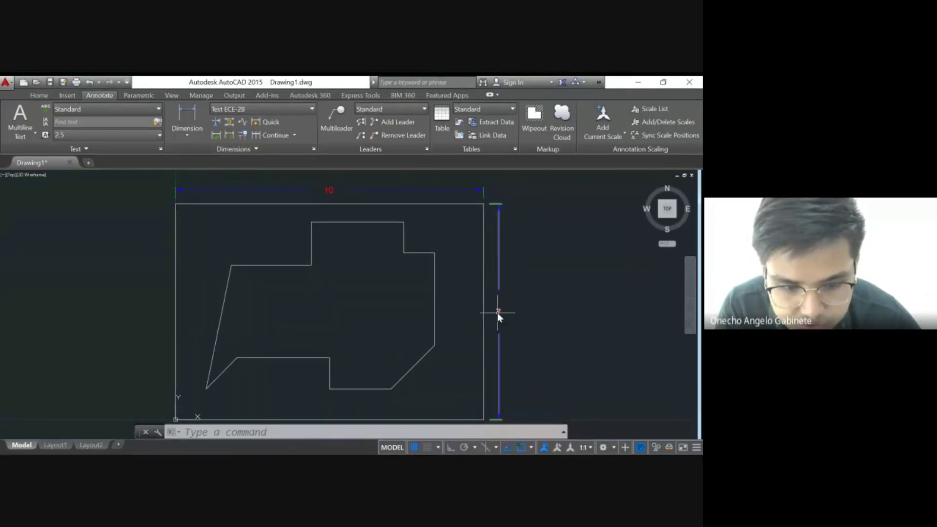
Change the Test ECE-2B text offset from dimension line from 0.625 to 0.2.
left_click(313, 149)
left_click_drag(322, 173, 134, 147)
left_click(282, 214)
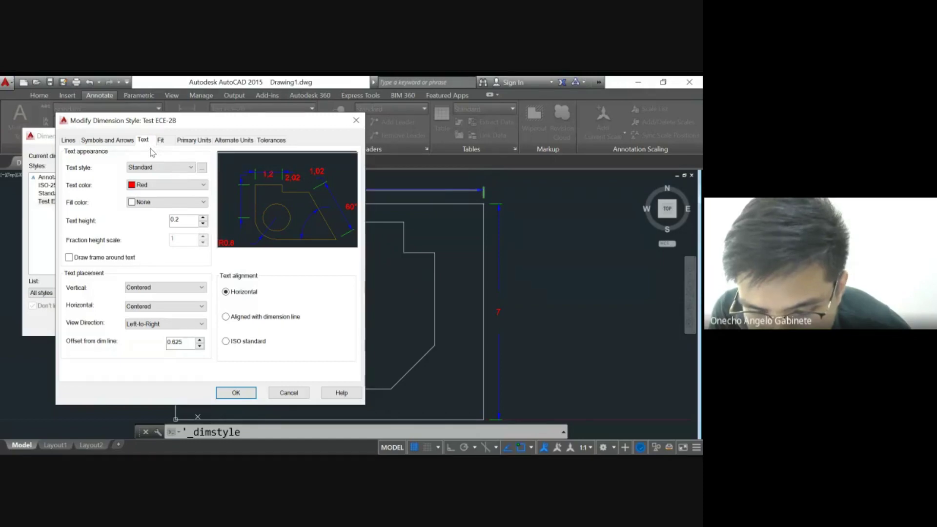
double_click(186, 344)
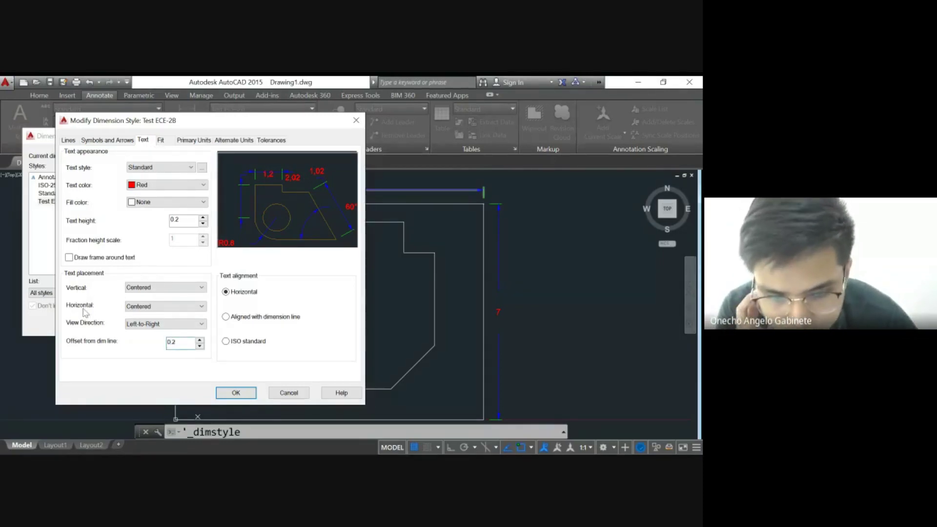
left_click(236, 393)
left_click(236, 325)
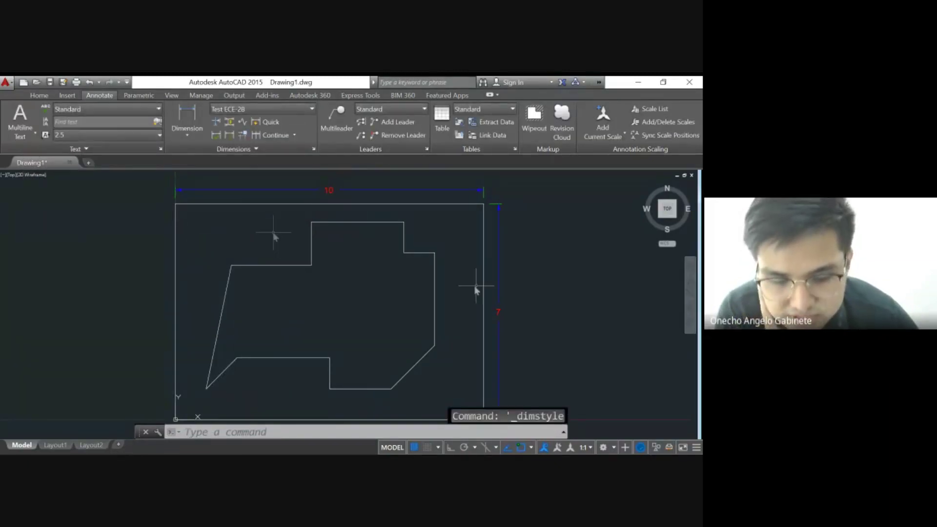
Edit the Test ECE-2B text offset value and apply the style.
scroll(536, 319, "up", 2)
scroll(536, 319, "up", 5)
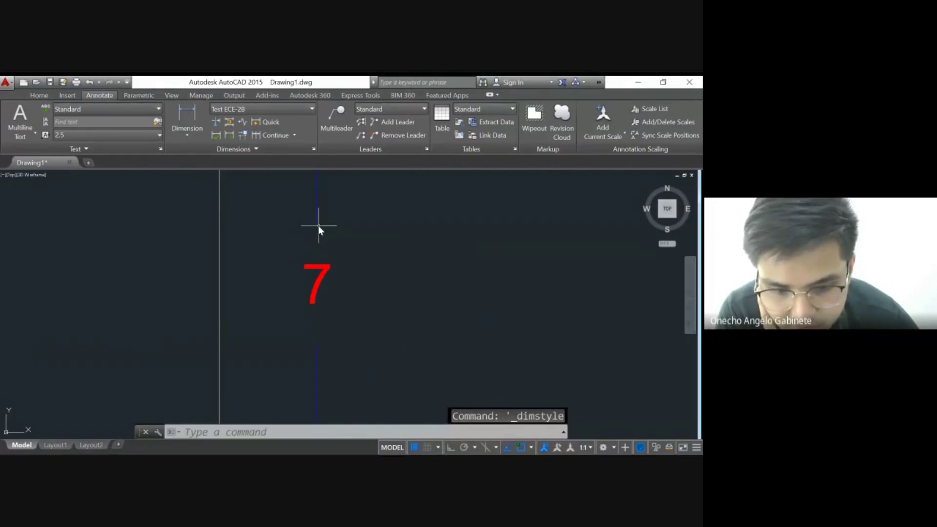
left_click(313, 148)
left_click_drag(328, 173, 112, 102)
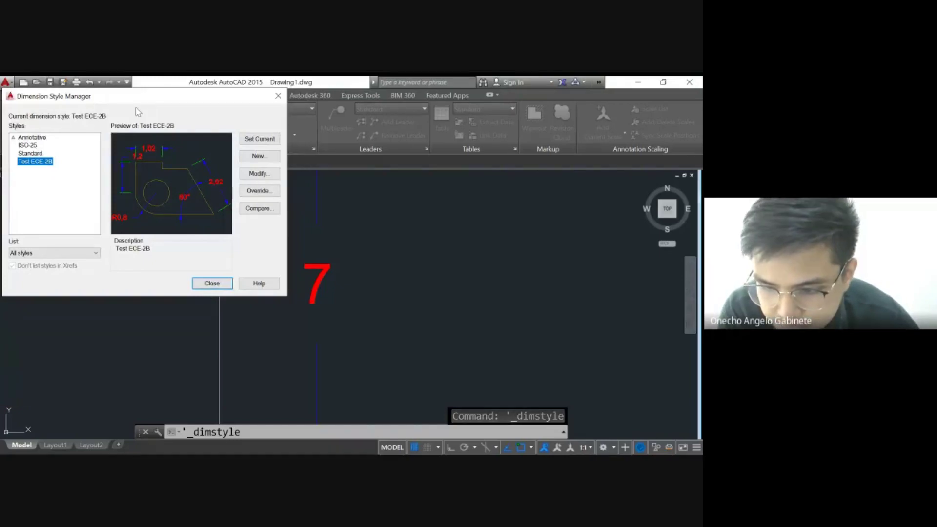
left_click(268, 176)
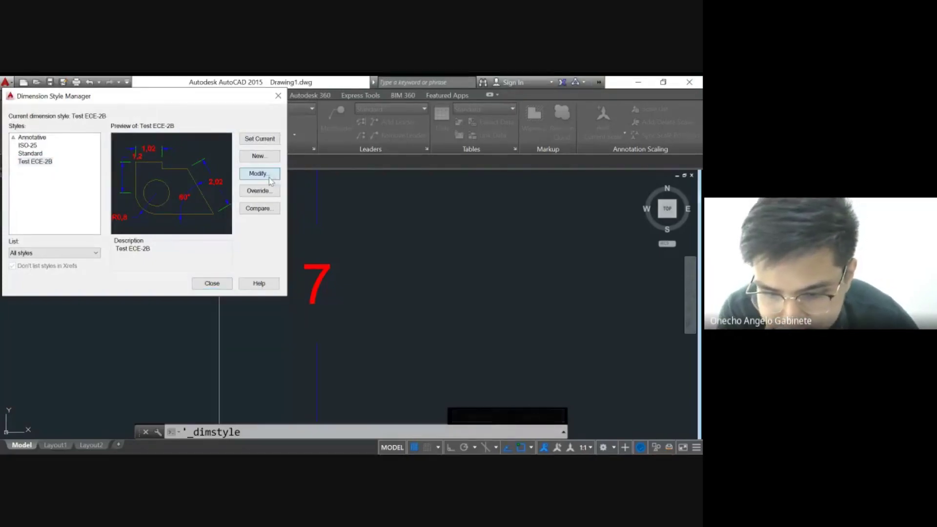
left_click_drag(244, 120, 580, 117)
left_click(519, 341)
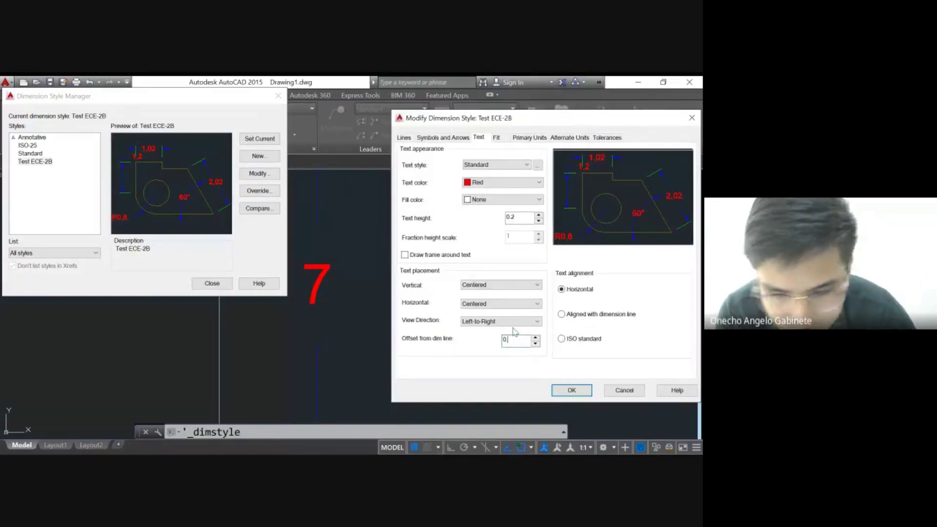
left_click(571, 391)
left_click(208, 283)
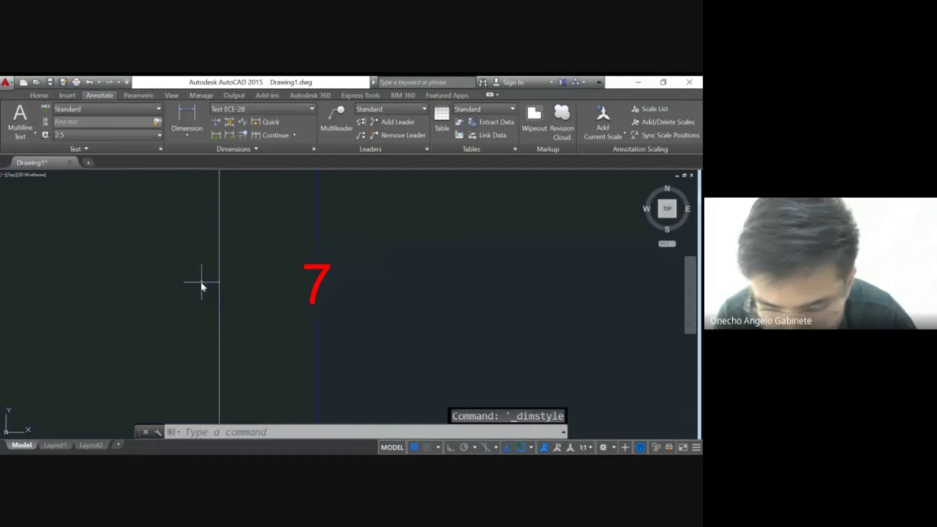
Set the Test ECE-2B dimension line colour to Yellow.
left_click(314, 148)
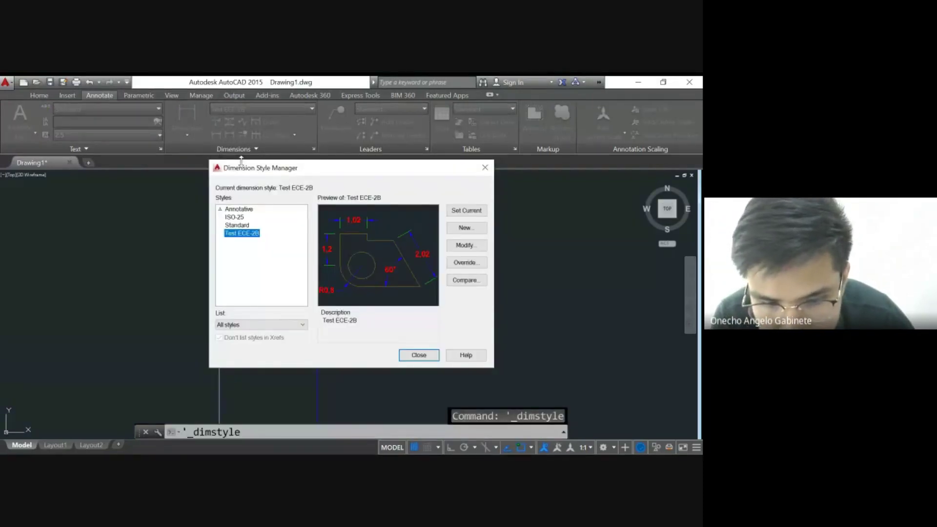
left_click_drag(241, 161, 34, 85)
left_click(249, 170)
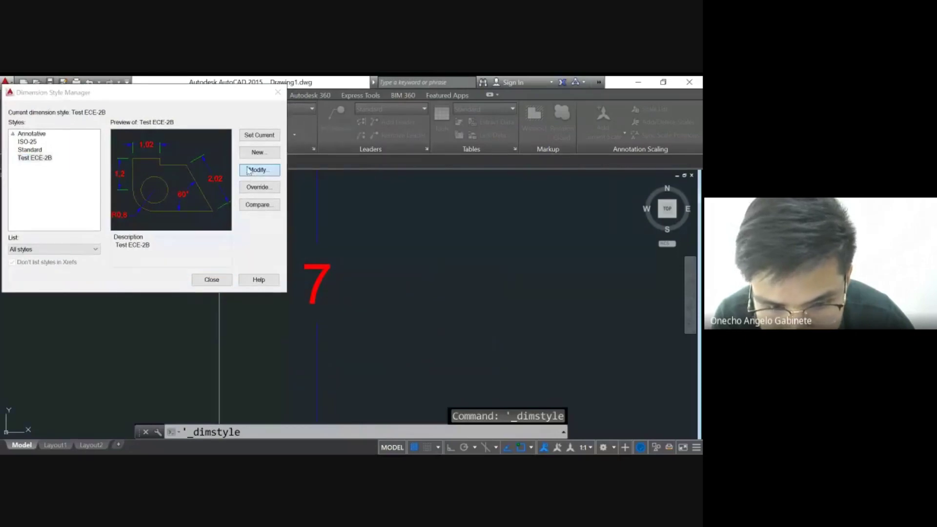
left_click(446, 138)
left_click(405, 138)
left_click(476, 161)
left_click(470, 191)
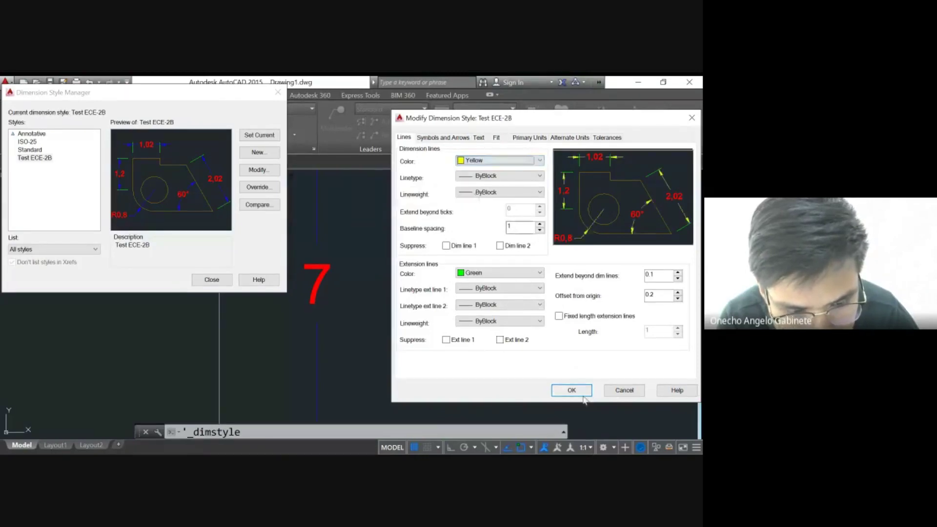
left_click(572, 390)
left_click(211, 279)
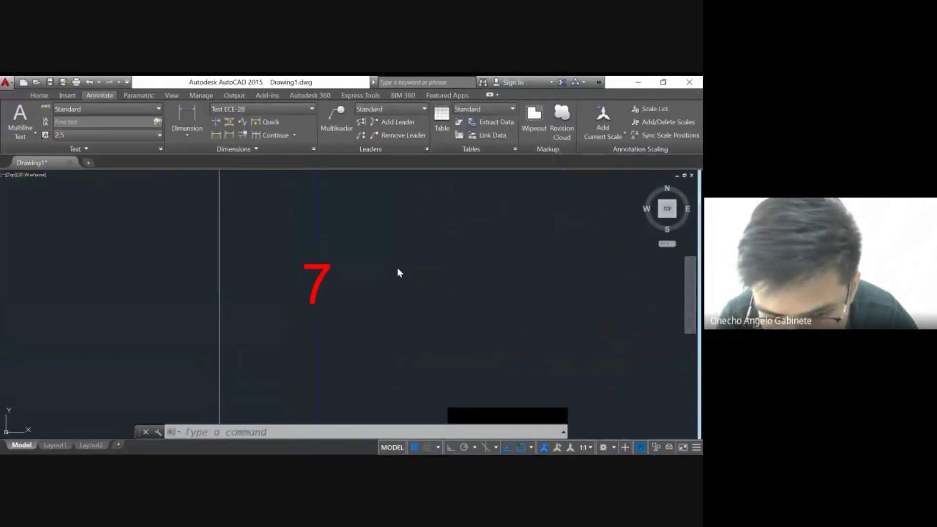
scroll(390, 302, "down", 5)
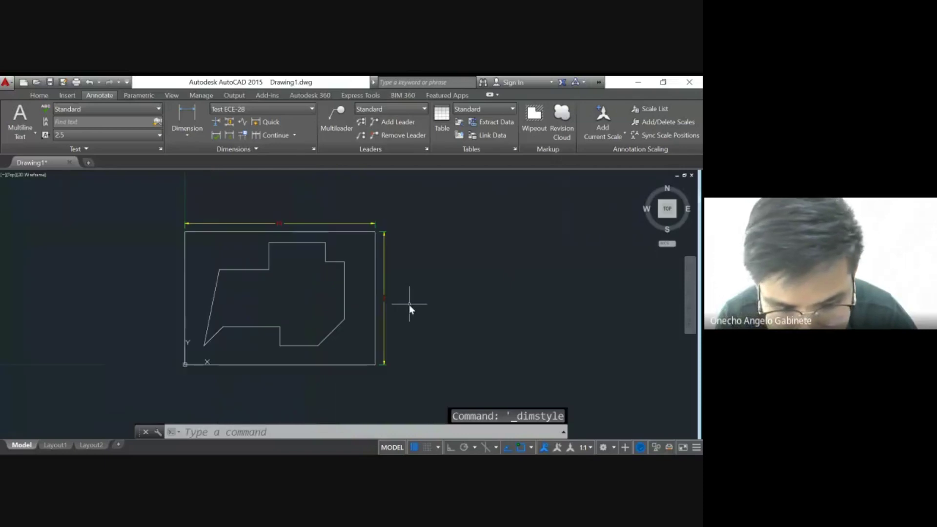
Dimension the upper step edge as 3 and the vertical step drop as 1.
scroll(283, 233, "up", 4)
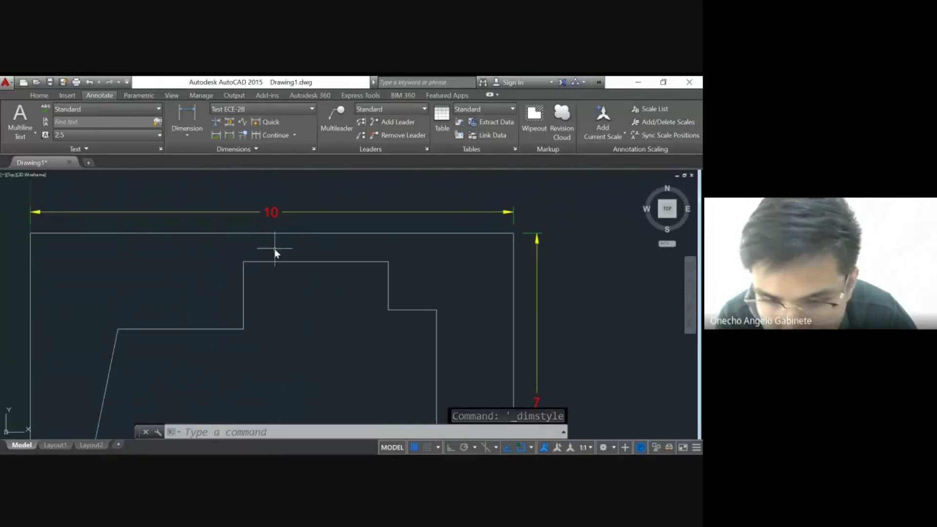
left_click(187, 117)
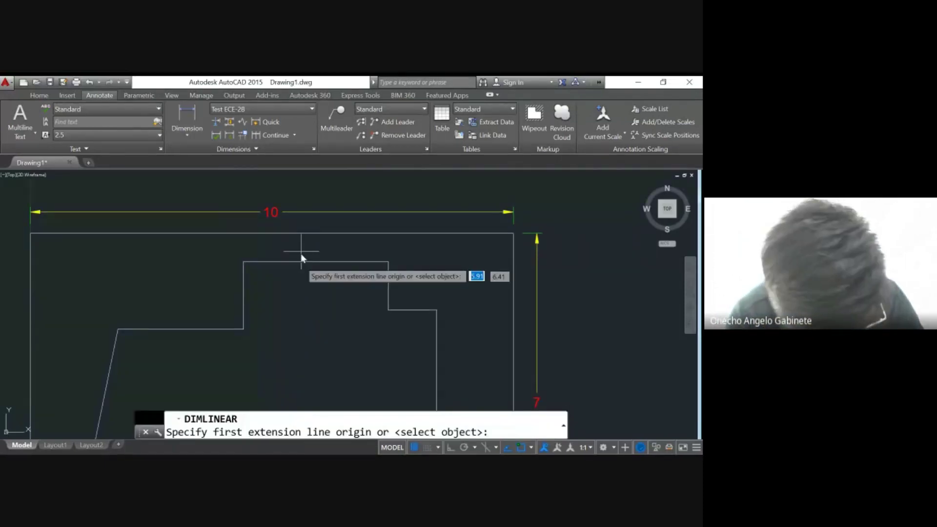
middle_click_drag(298, 307, 374, 126)
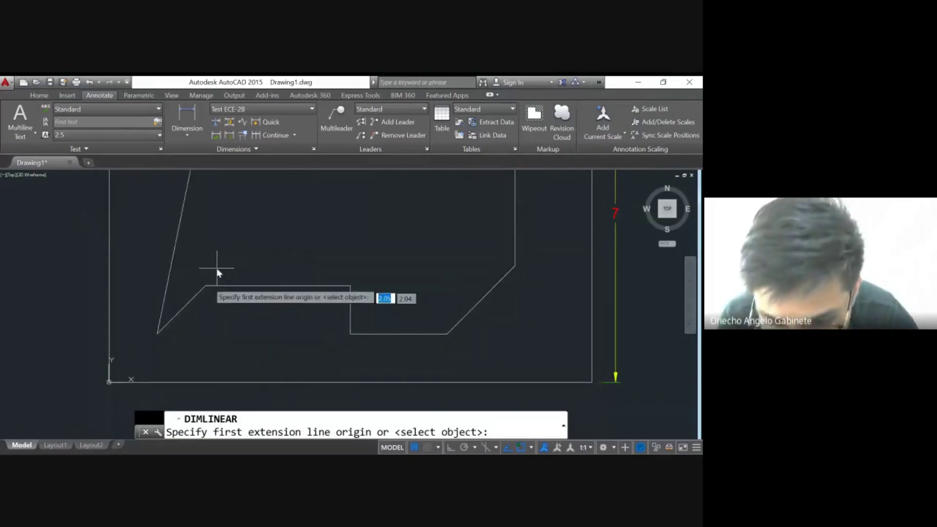
left_click(205, 286)
left_click(351, 286)
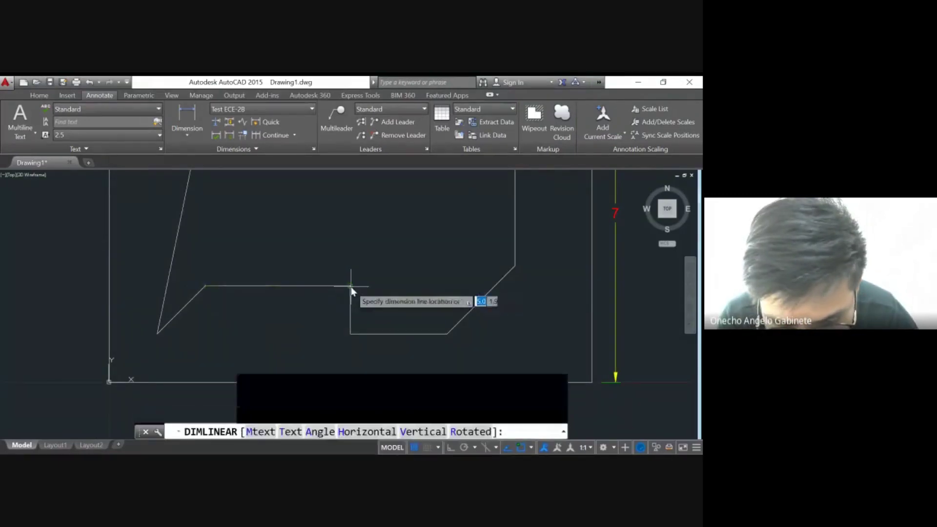
left_click(350, 269)
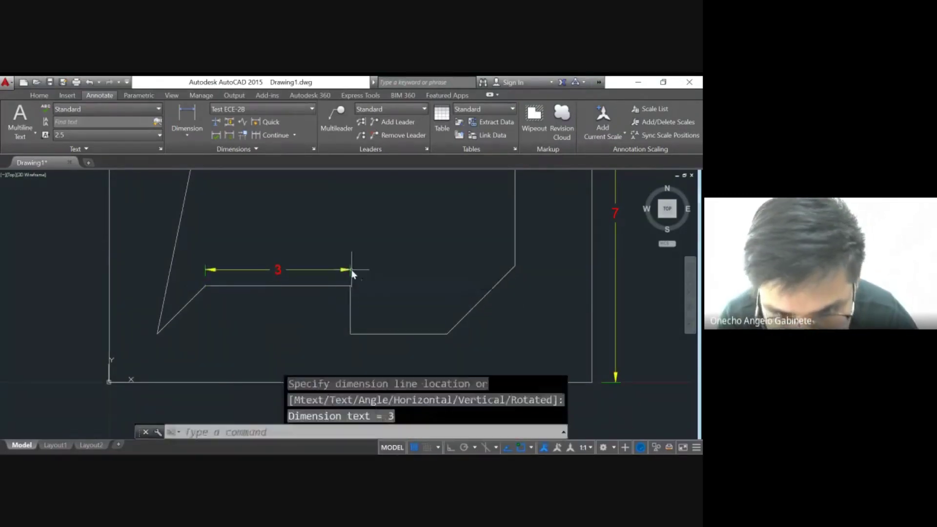
left_click(192, 115)
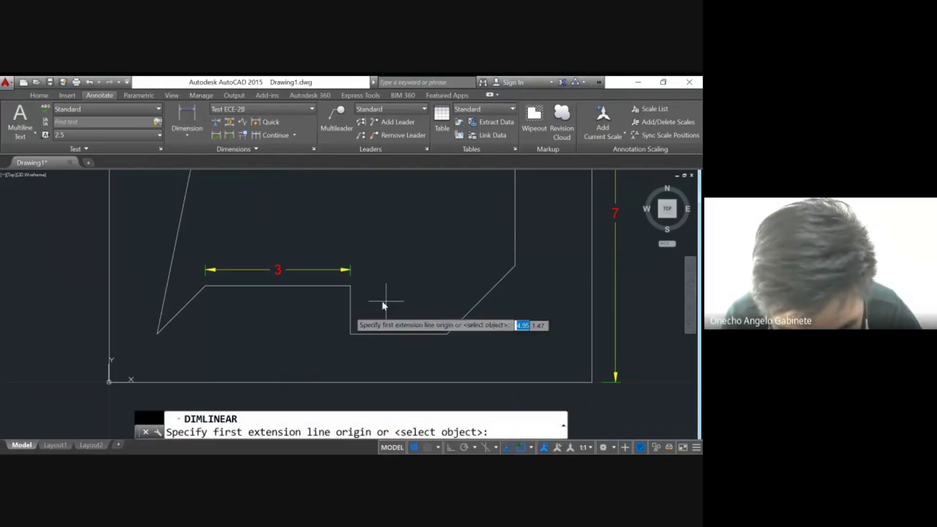
left_click(351, 287)
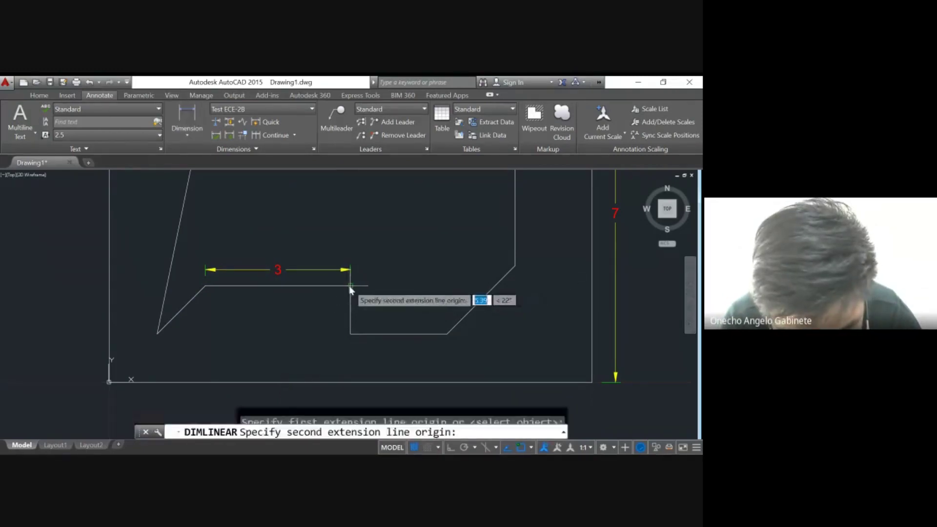
left_click(350, 334)
left_click(334, 337)
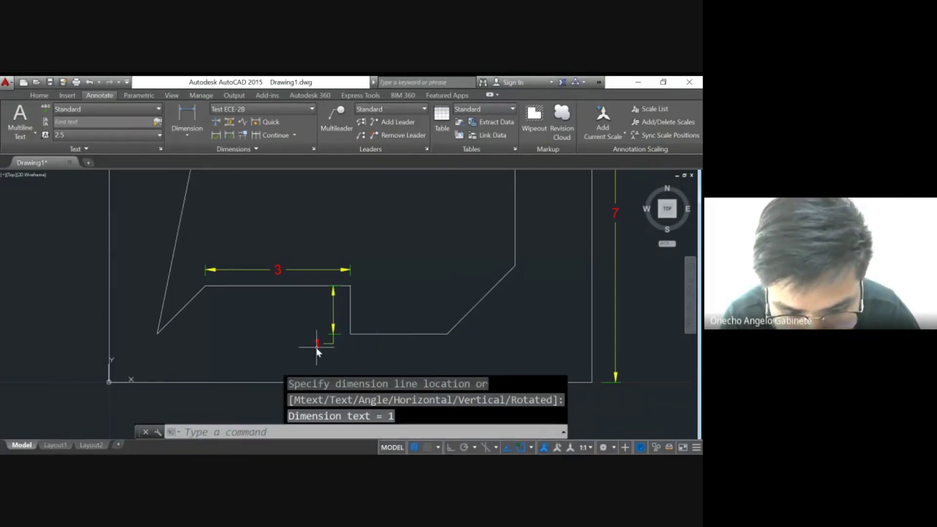
left_click(313, 149)
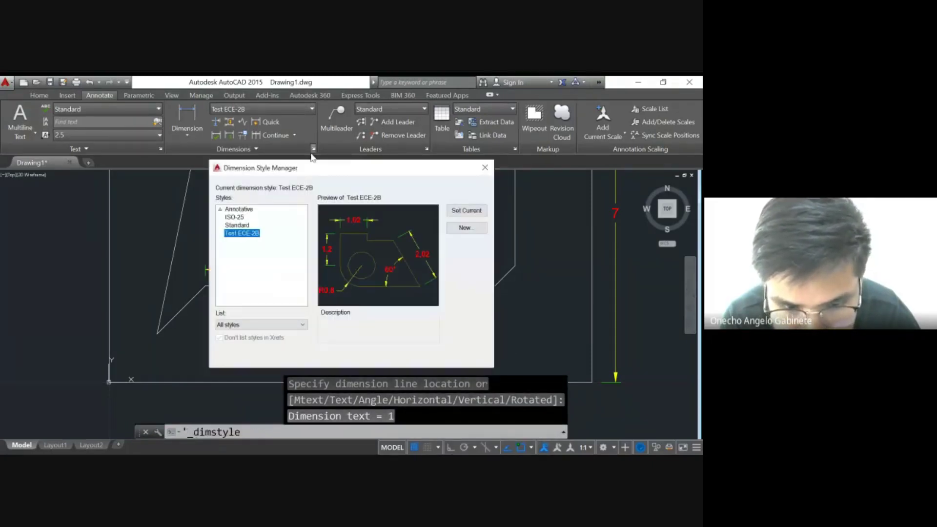
Reduce the Test ECE-2B text height from 0.2 to 0.1.
left_click_drag(313, 169, 110, 96)
left_click(263, 174)
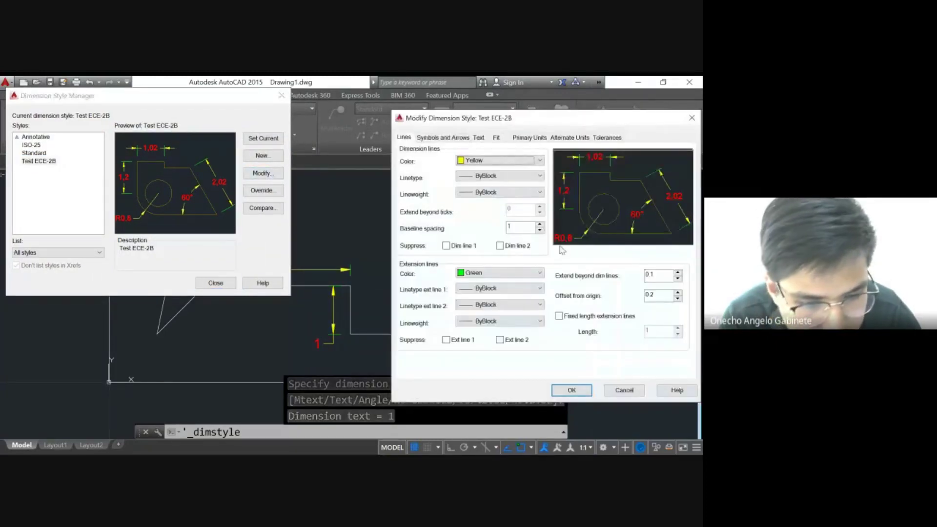
left_click(457, 138)
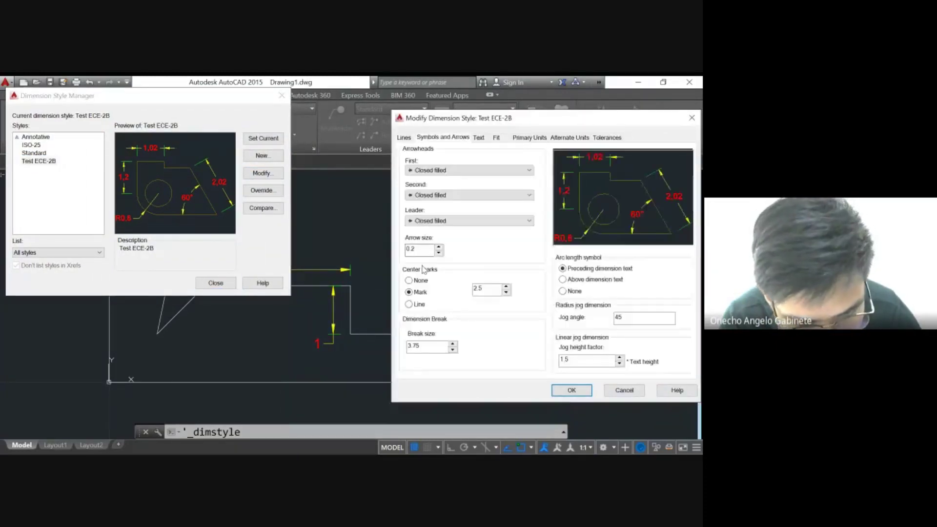
left_click(479, 137)
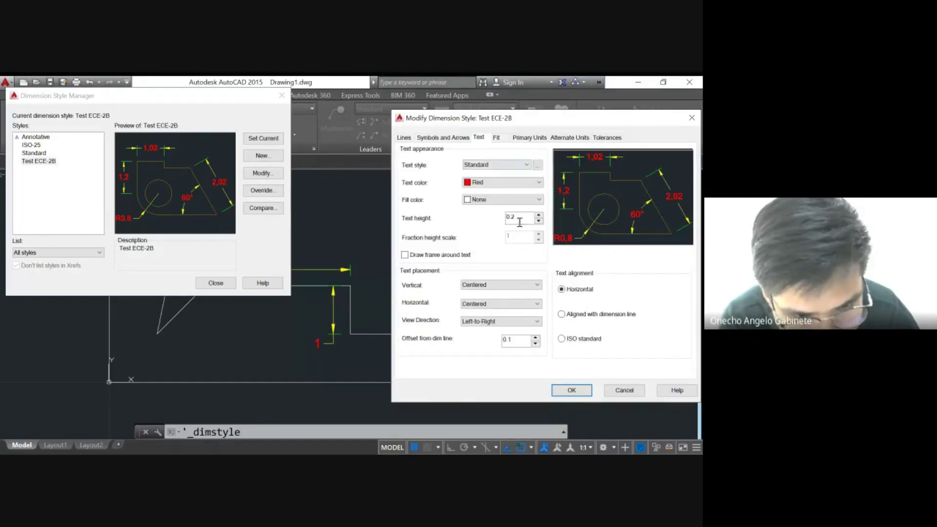
left_click(572, 390)
left_click(224, 283)
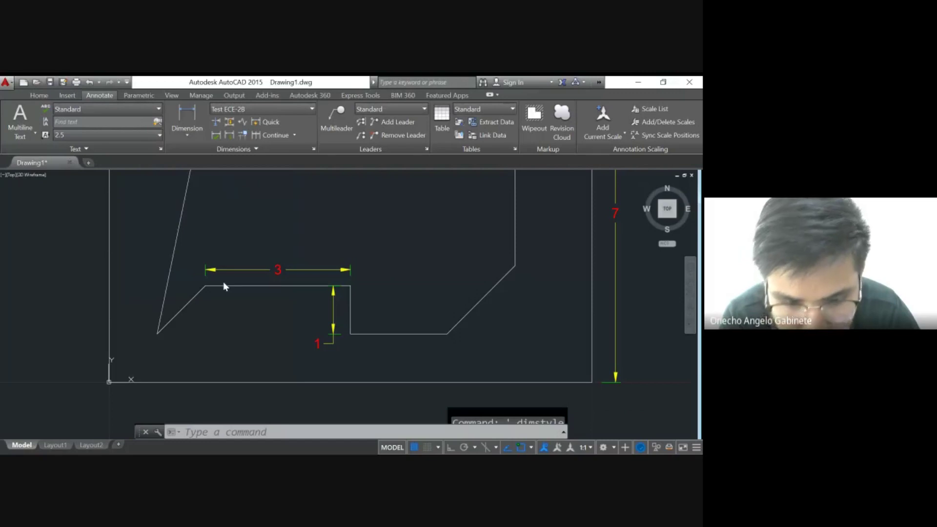
scroll(335, 315, "up", 4)
scroll(324, 306, "up", 2)
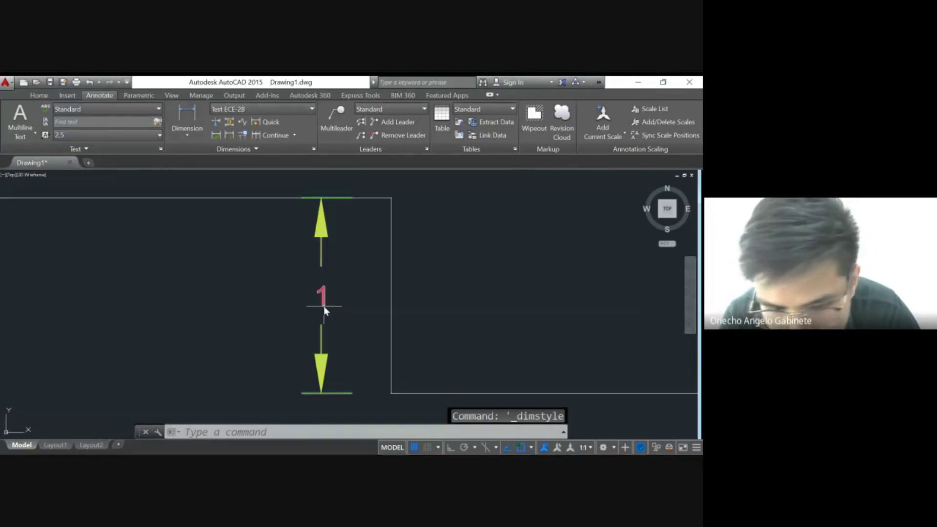
Reduce the Test ECE-2B dimension style's arrow size from 0.2 to 0.1.
scroll(324, 306, "down", 6)
scroll(367, 323, "down", 2)
mouse_move(415, 283)
middle_mouse_down()
mouse_move(367, 336)
mouse_move(374, 311)
mouse_move(513, 289)
middle_mouse_up()
scroll(366, 307, "up", 4)
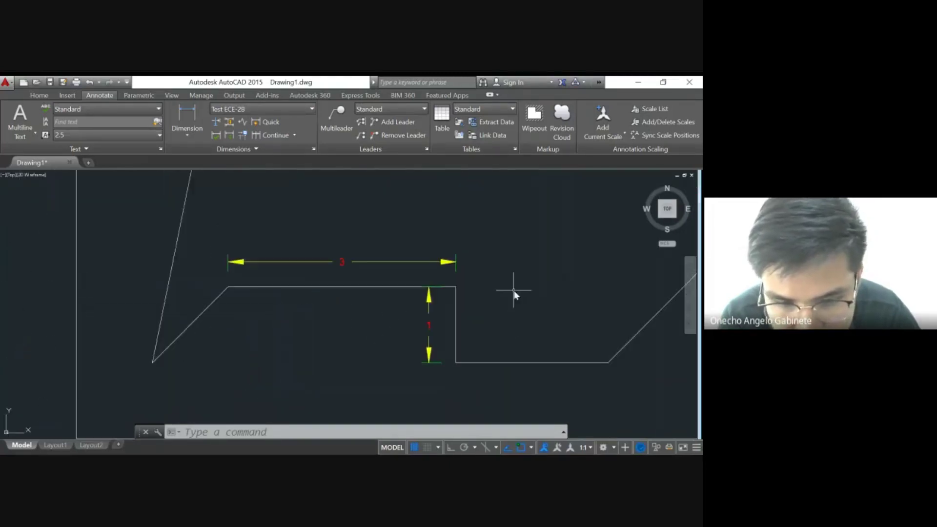
left_click(313, 148)
left_click_drag(361, 169, 157, 114)
left_click(269, 192)
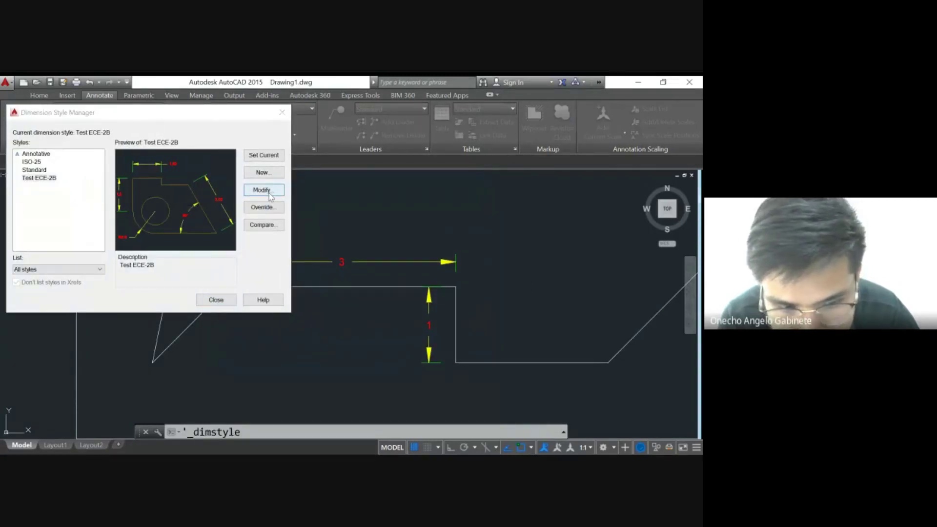
left_click(427, 138)
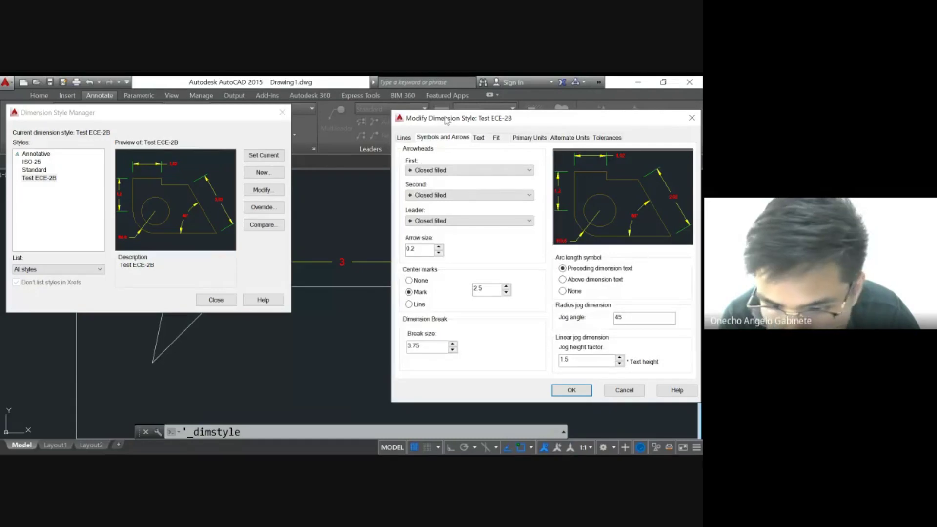
left_click_drag(445, 120, 94, 118)
double_click(64, 247)
type("0.1")
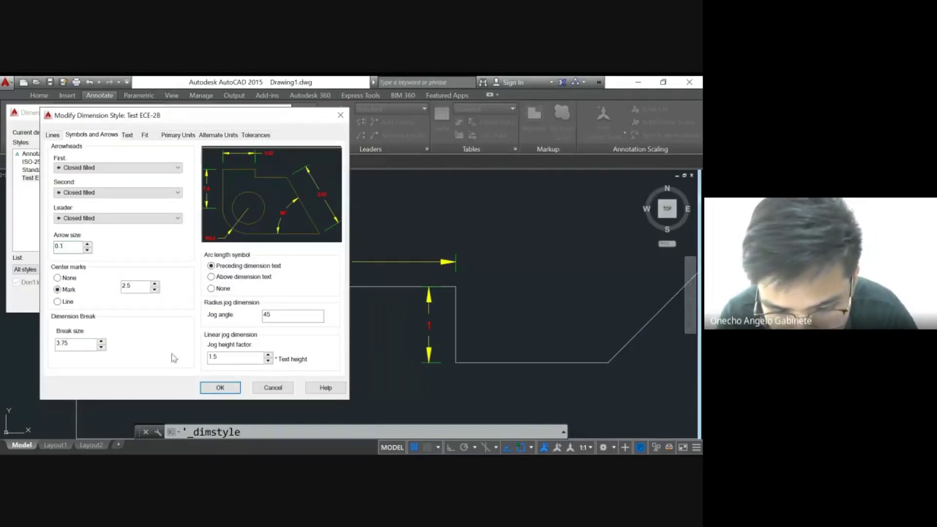
left_click(207, 392)
left_click(213, 300)
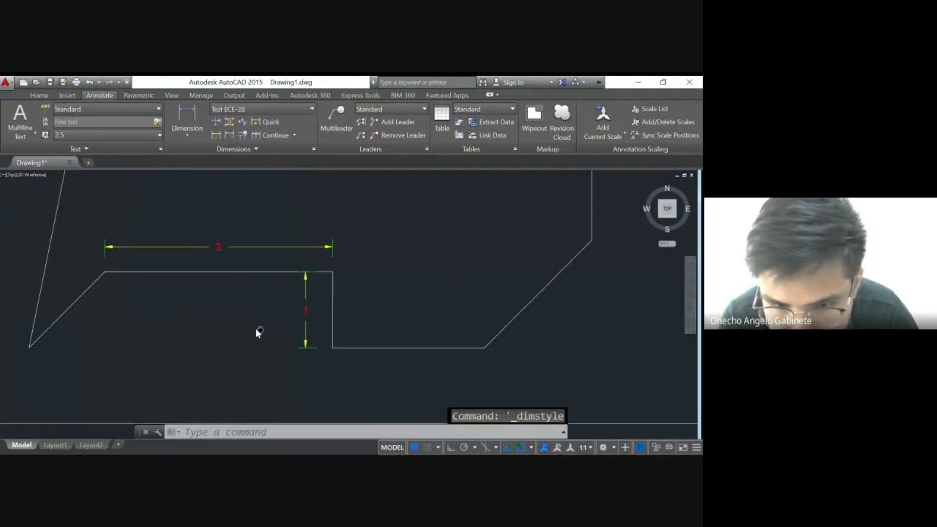
Add a linear 2 dimension below the lower step edge, ending at the chamfer's lower corner.
left_click(183, 118)
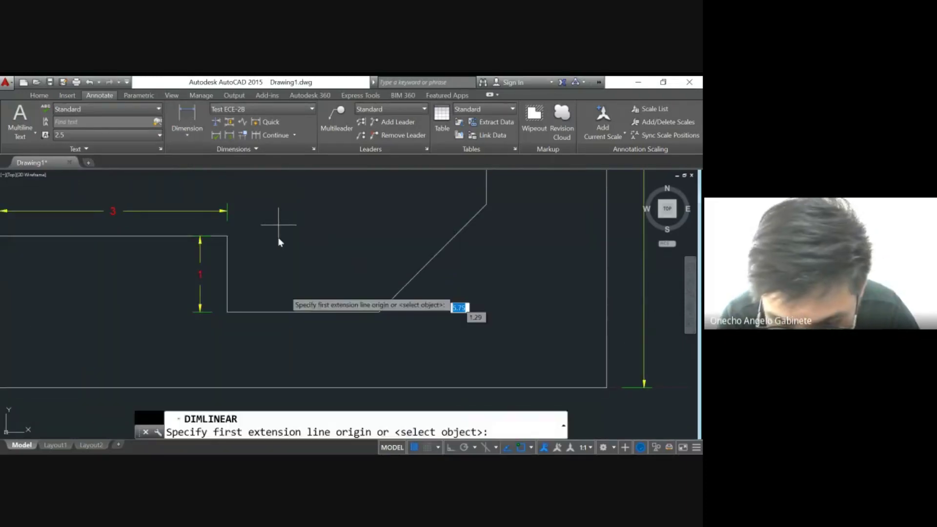
left_click(227, 312)
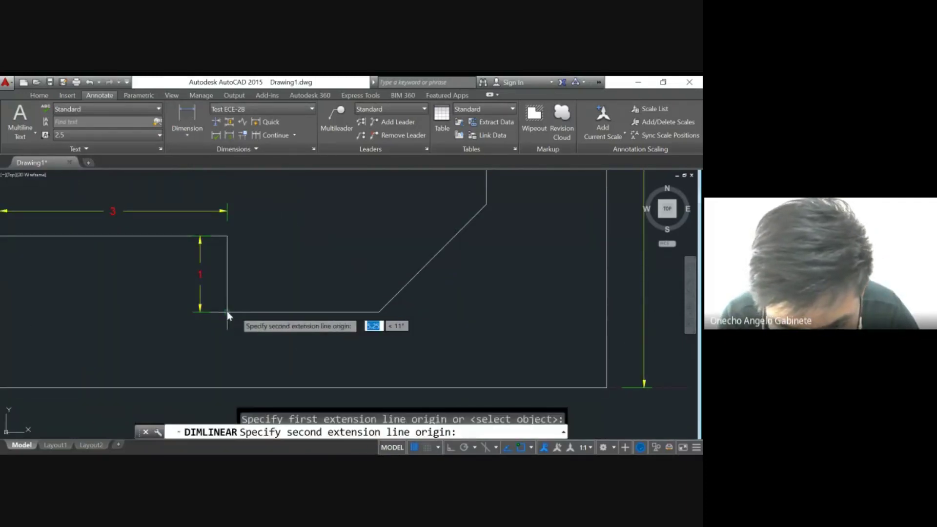
left_click(377, 313)
left_click(382, 330)
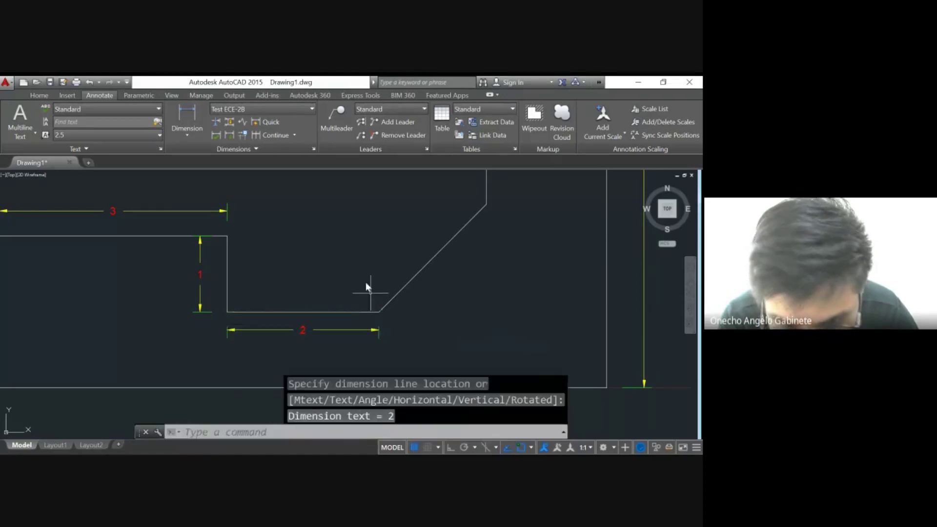
Dimension the chamfer's vertical rise as 1,41 and reopen the dimension style settings.
middle_click_drag(274, 194, 277, 176)
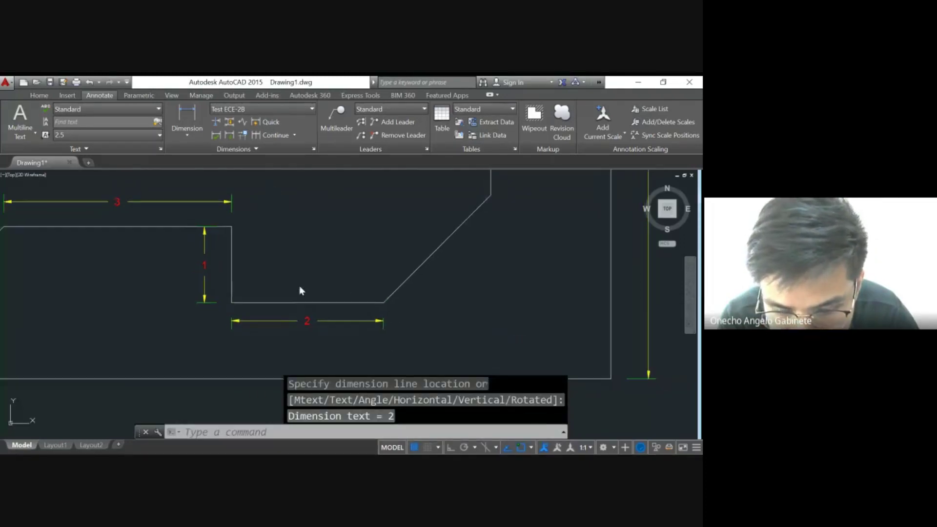
left_click(186, 117)
left_click(384, 302)
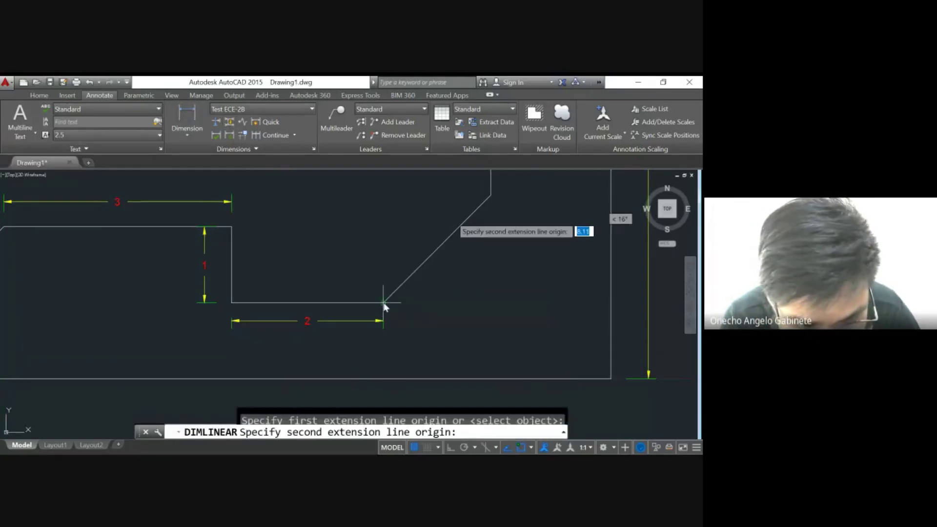
left_click(491, 196)
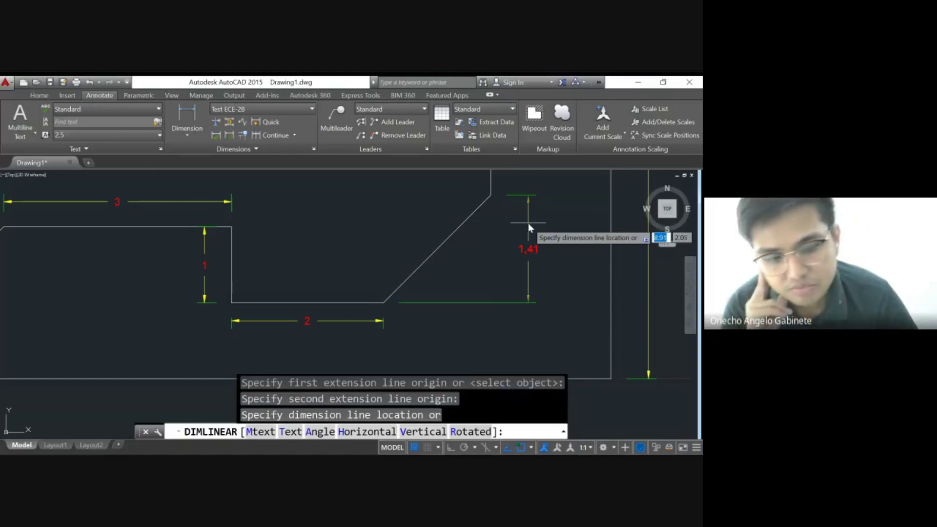
left_click(522, 273)
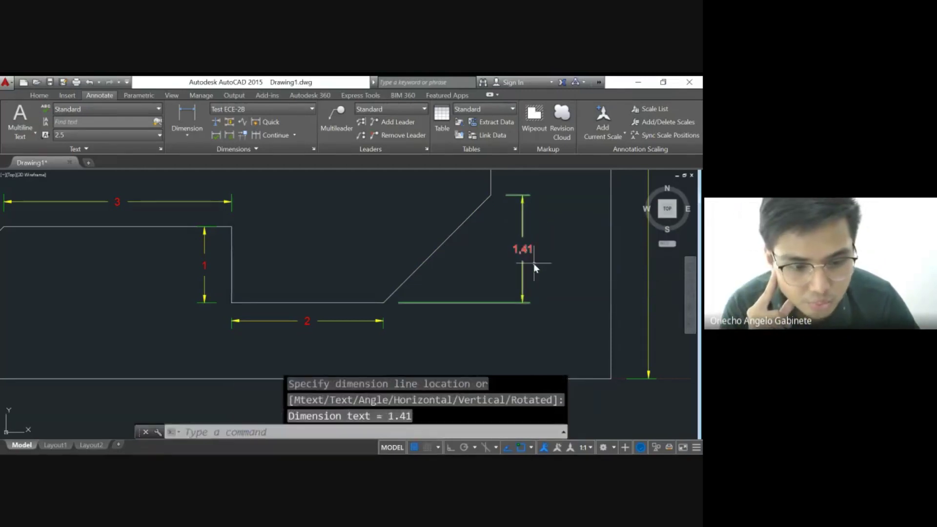
scroll(538, 259, "up", 4)
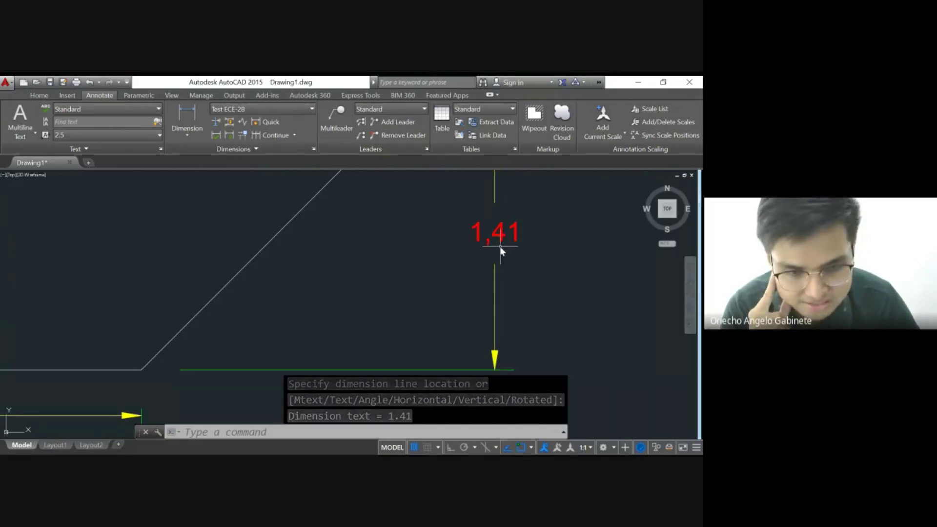
left_click(314, 149)
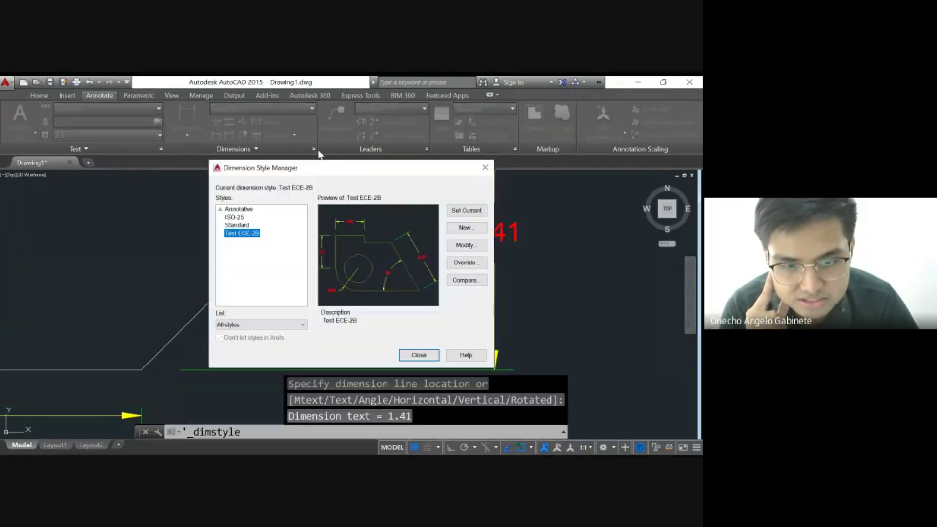
Change Test ECE-2B's decimal separator from comma to period, so the rise reads 1.41.
left_click_drag(331, 162, 132, 103)
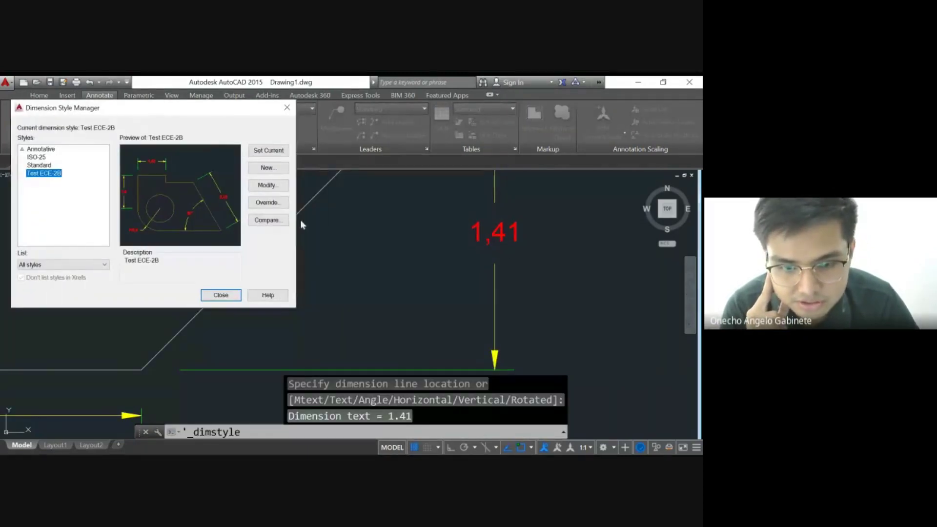
left_click(277, 191)
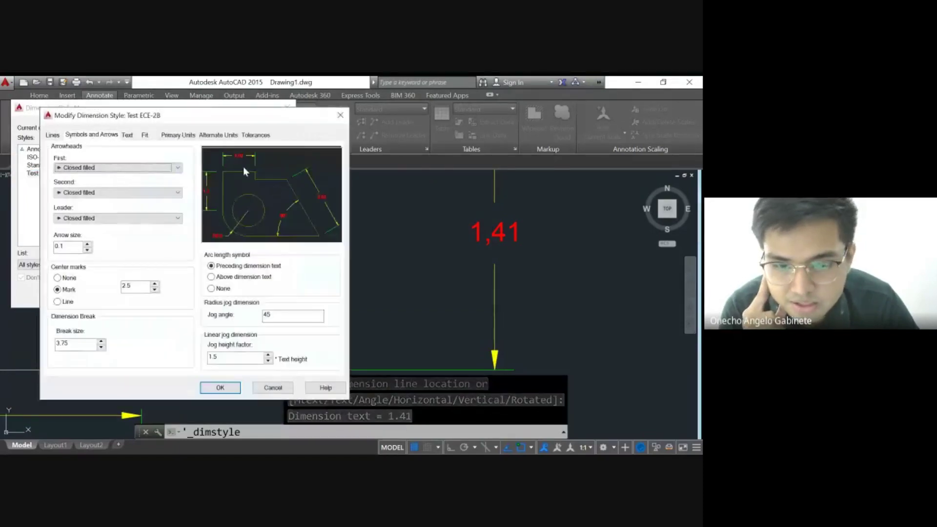
left_click(182, 135)
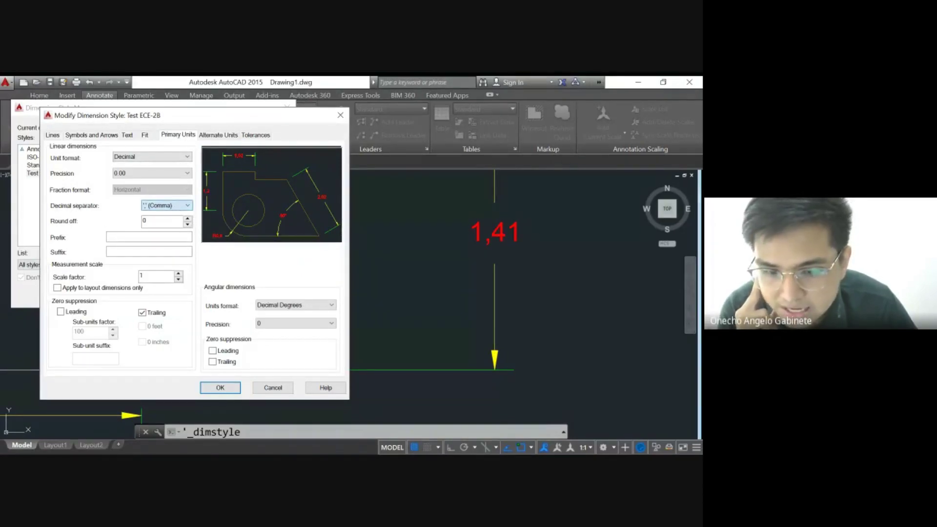
left_click(166, 205)
left_click(176, 221)
left_click(124, 175)
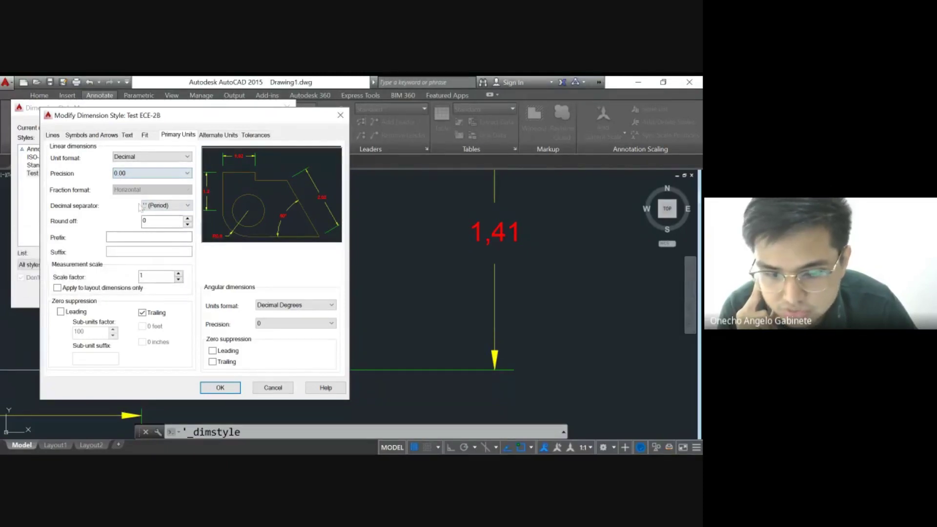
left_click(220, 388)
left_click(218, 295)
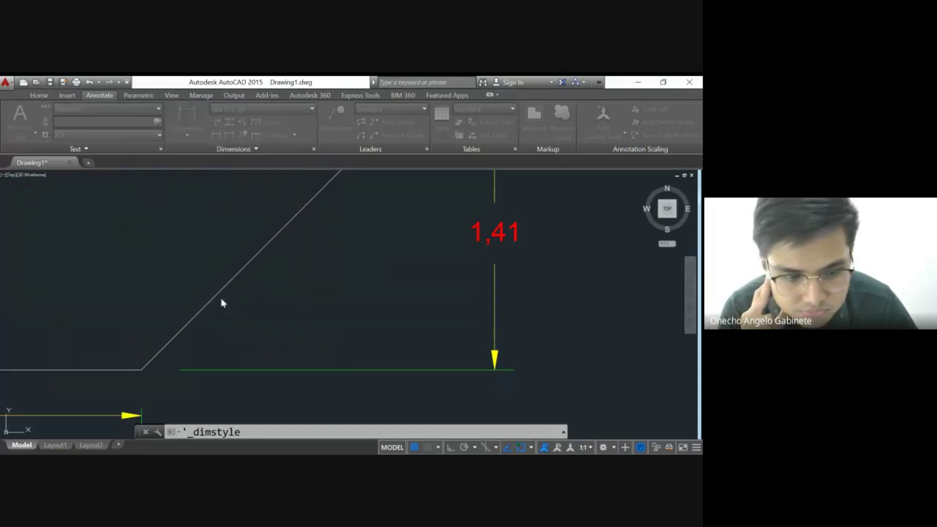
scroll(504, 253, "down", 3)
Add an aligned 2 dimension along the chamfer's diagonal edge.
middle_click_drag(461, 256, 320, 295)
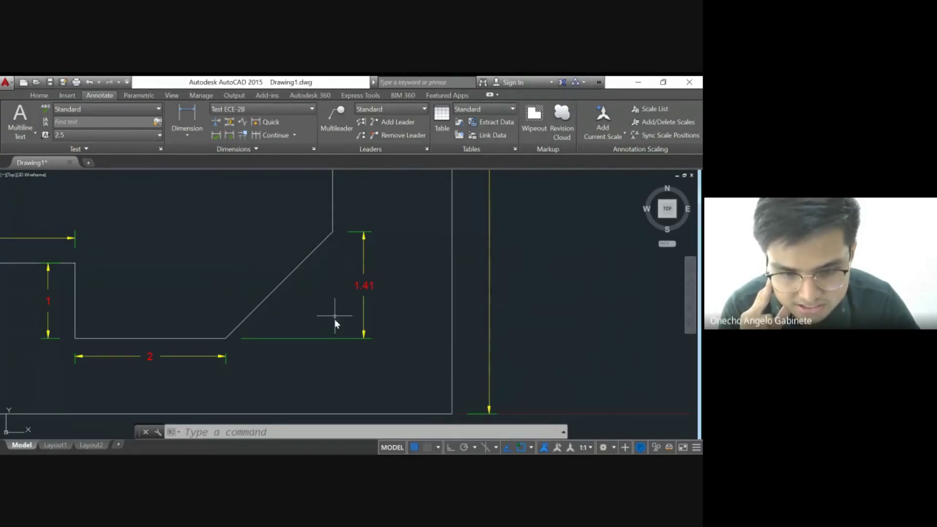
left_click(188, 133)
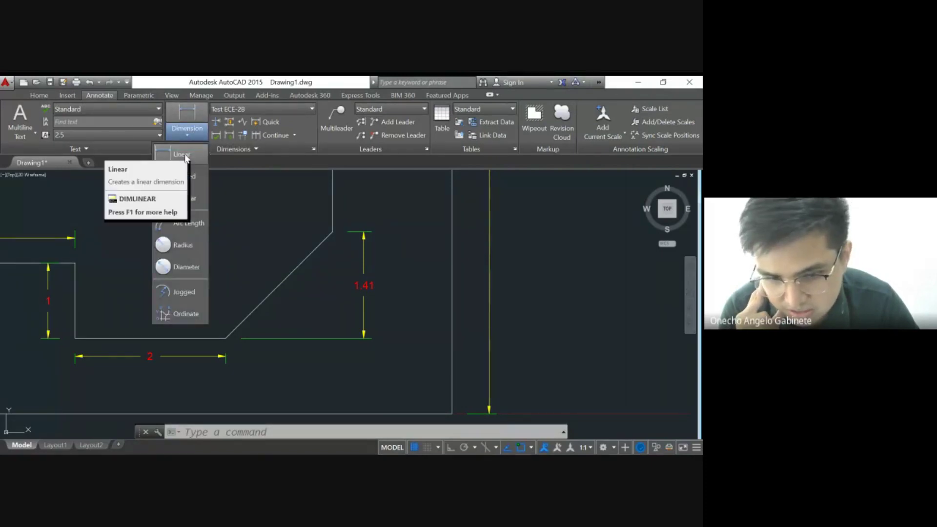
left_click(196, 180)
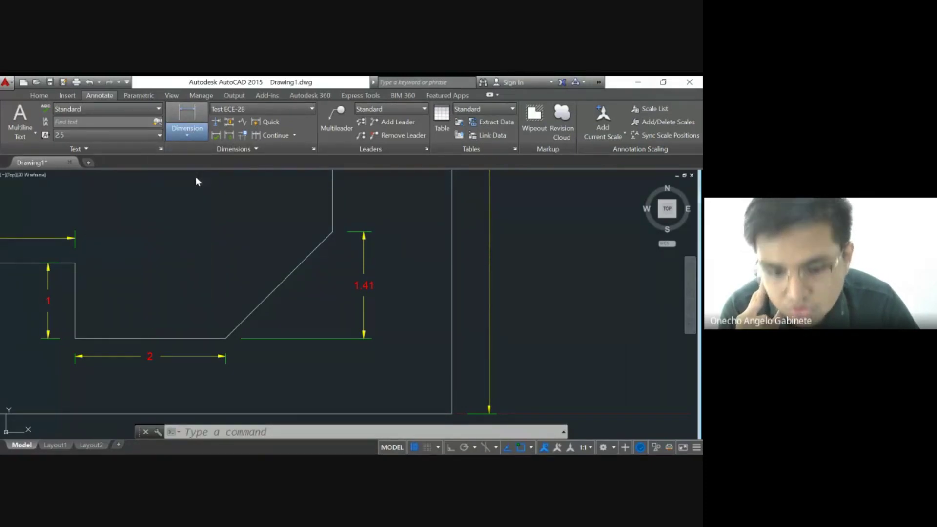
left_click(226, 338)
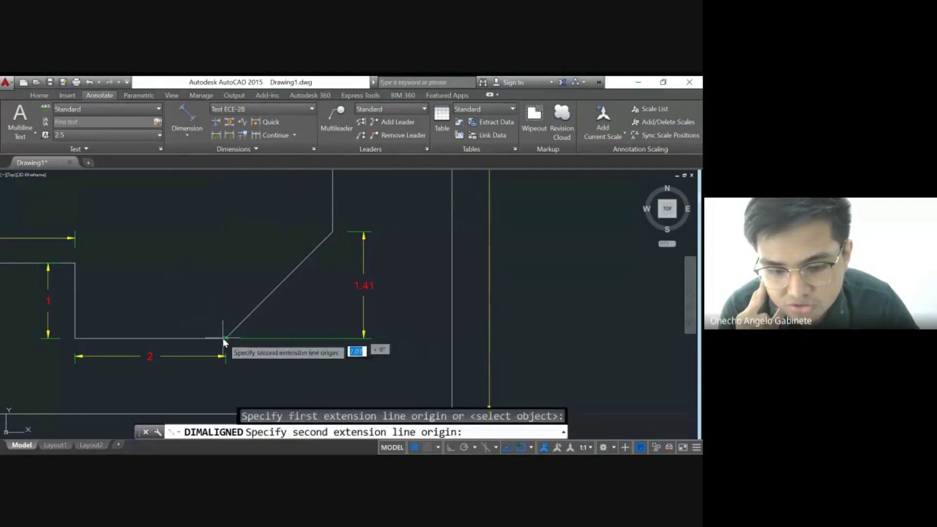
left_click(332, 232)
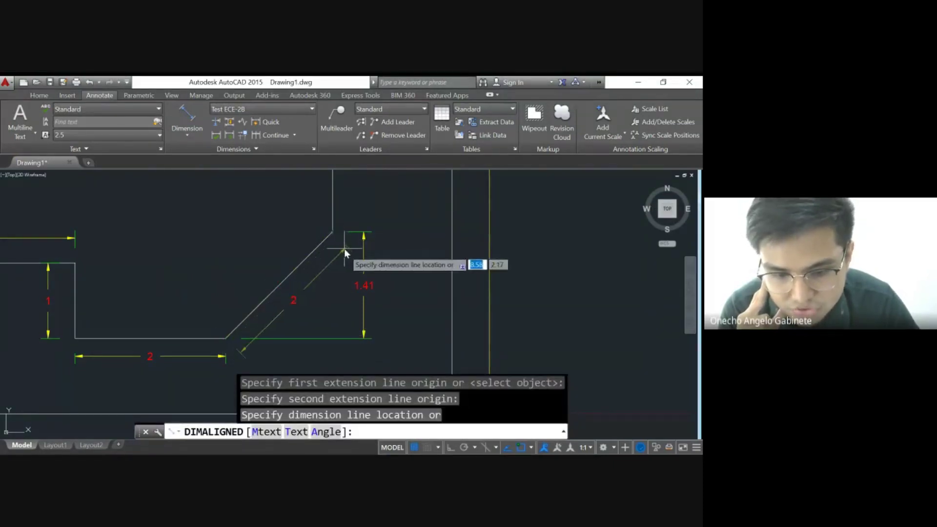
left_click(344, 249)
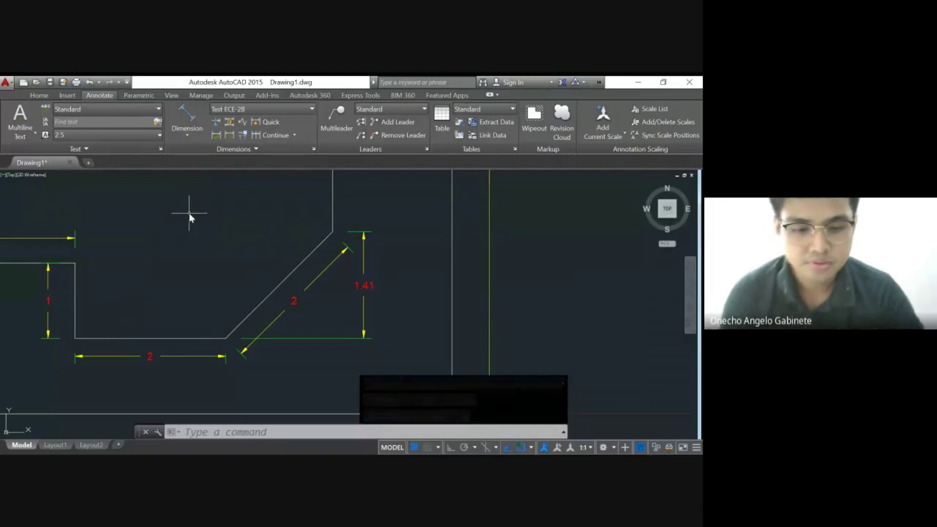
Delete the vertical 1.41 dimension beside the chamfer.
left_click(404, 357)
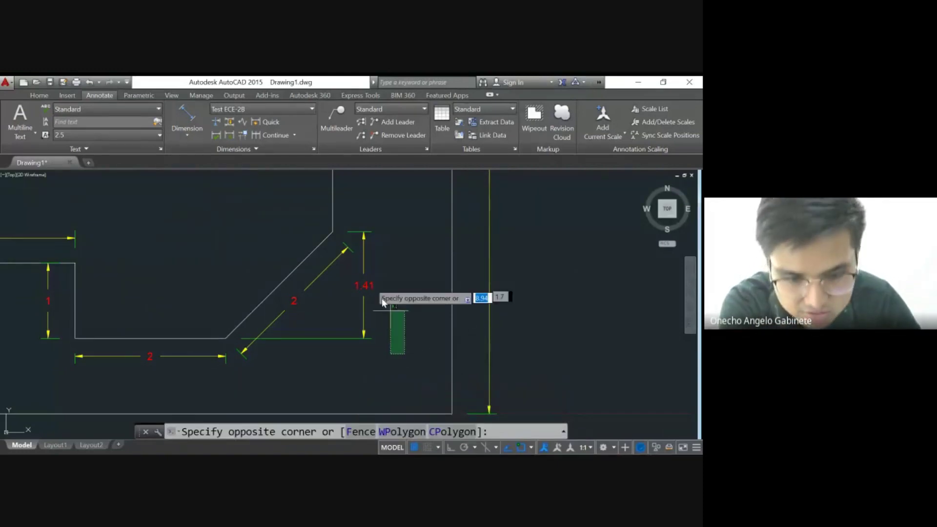
left_click(367, 284)
key("Delete")
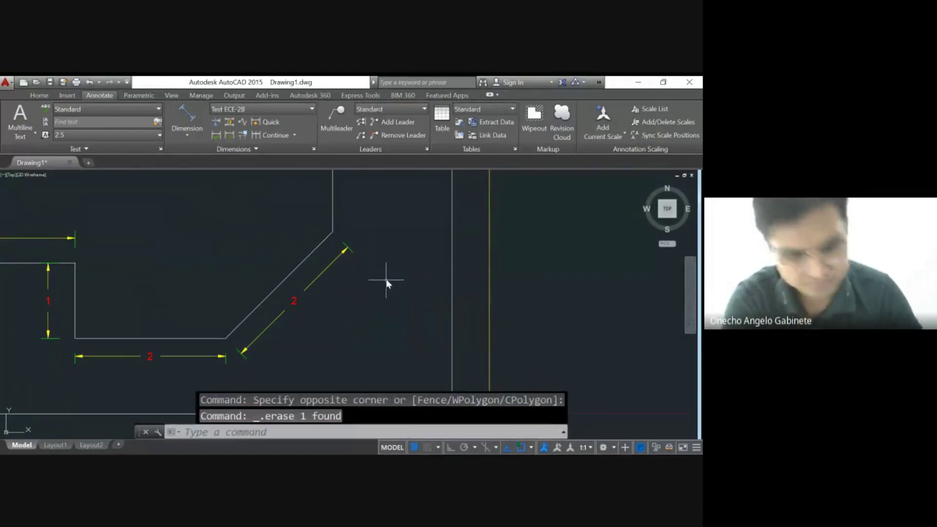
middle_click_drag(385, 248, 391, 386)
scroll(391, 386, "down", 2)
Add a vertical 3 dimension at the corner and a horizontal 1 dimension on the next step.
left_click(188, 130)
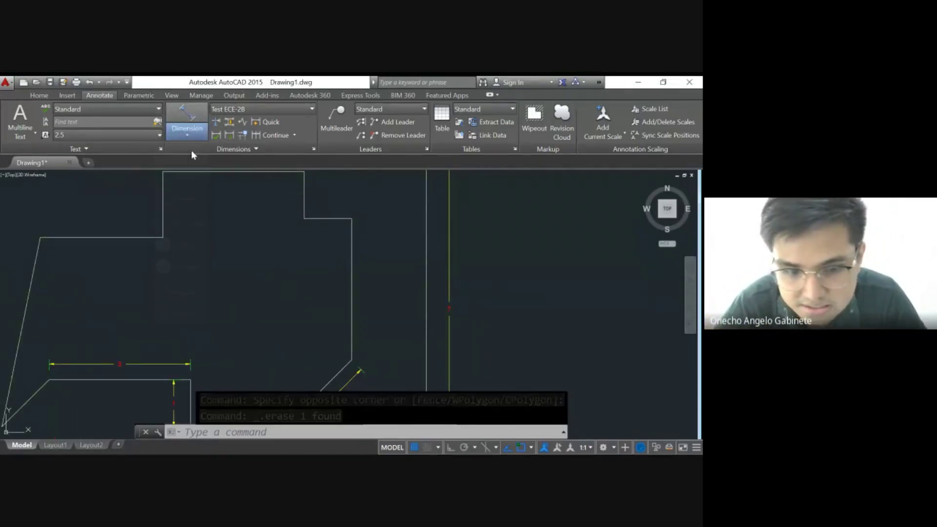
left_click(351, 219)
left_click(352, 360)
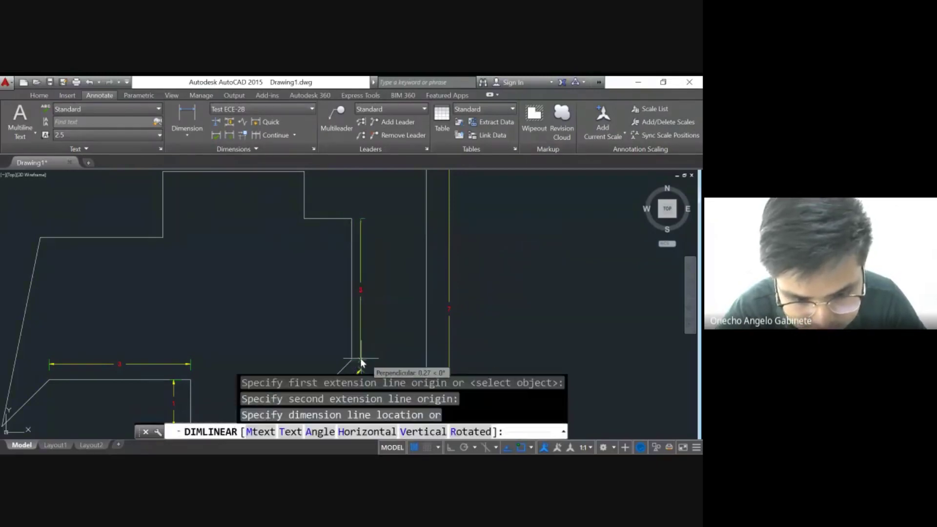
left_click(366, 359)
middle_click_drag(333, 249, 340, 344)
scroll(340, 344, "up", 2)
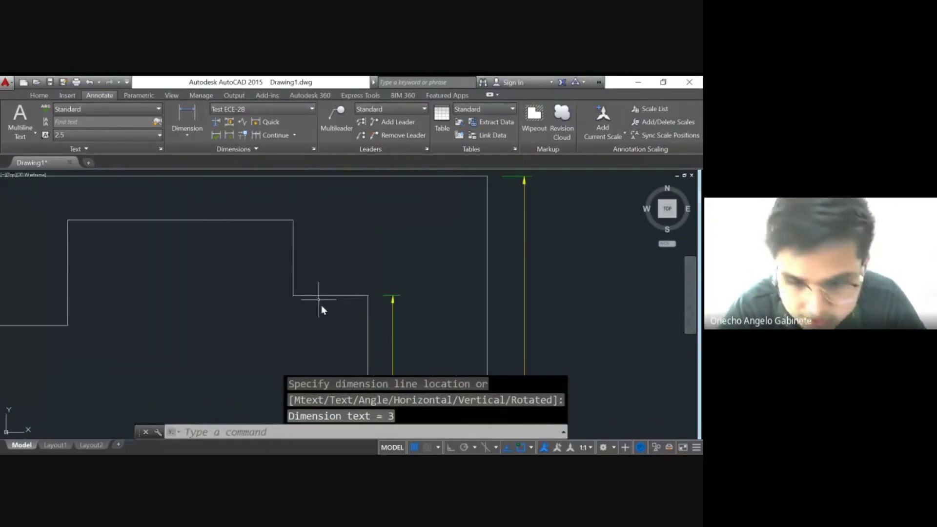
left_click(187, 116)
left_click(369, 295)
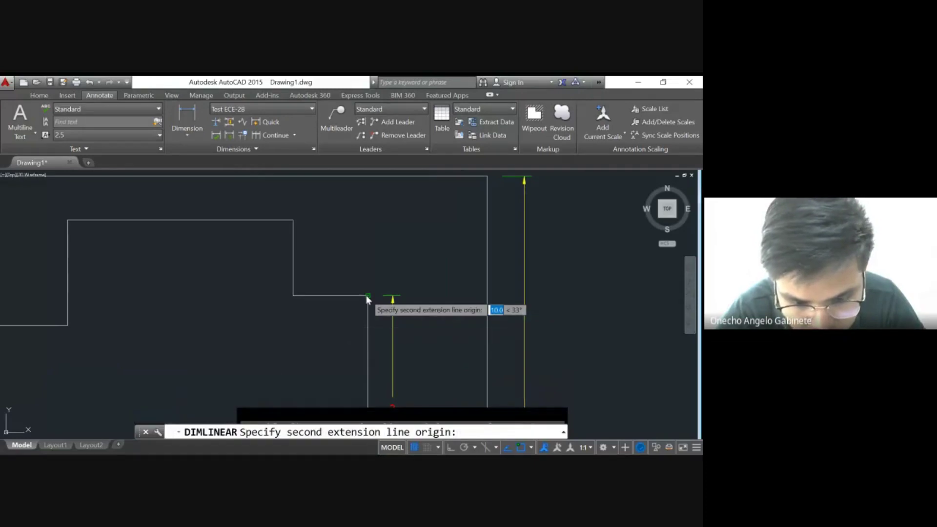
left_click(294, 296)
left_click(294, 313)
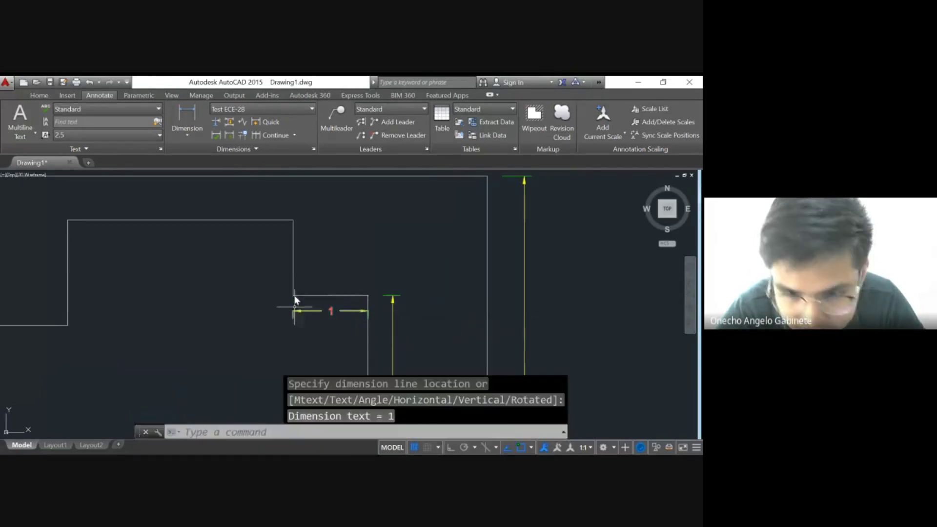
key("Return")
left_click(293, 295)
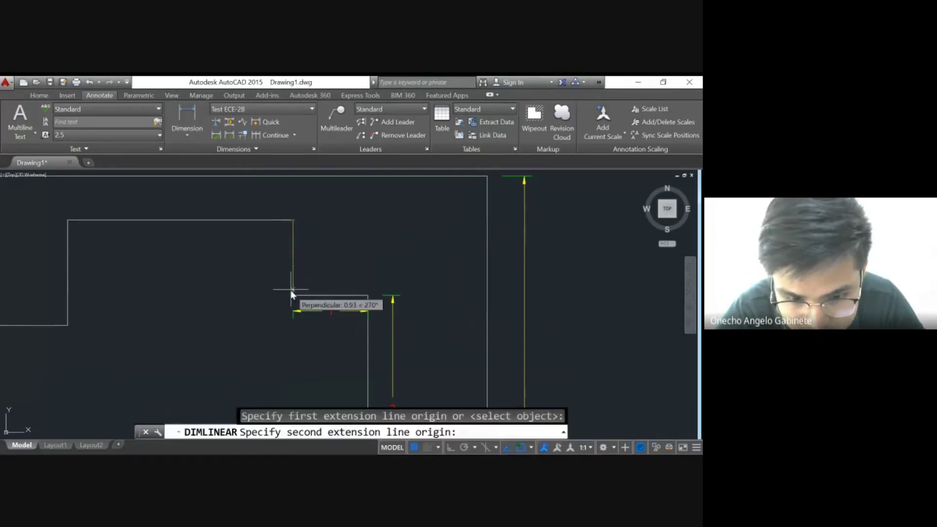
left_click(314, 296)
key("Escape")
Dimension the top edge as 3 and the upper step's height as 1.4.
middle_click_drag(215, 230, 404, 343)
left_click(187, 126)
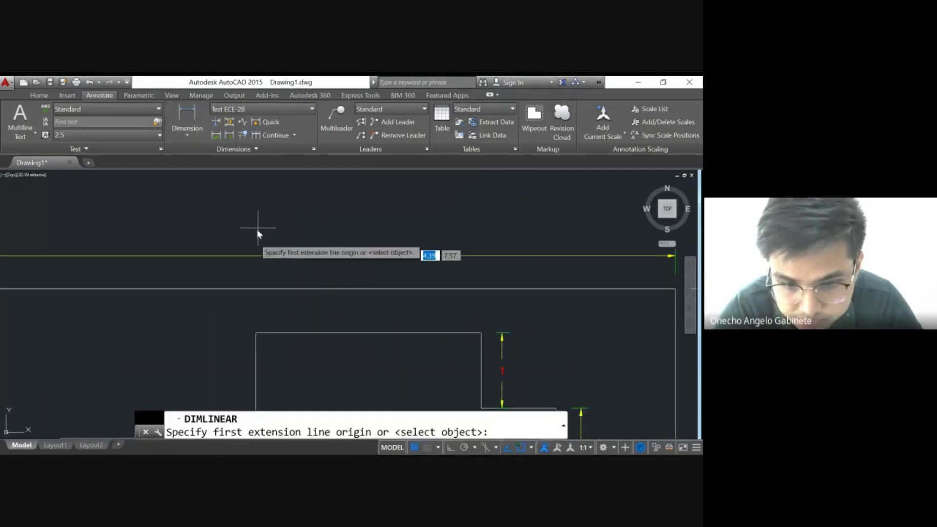
left_click(257, 334)
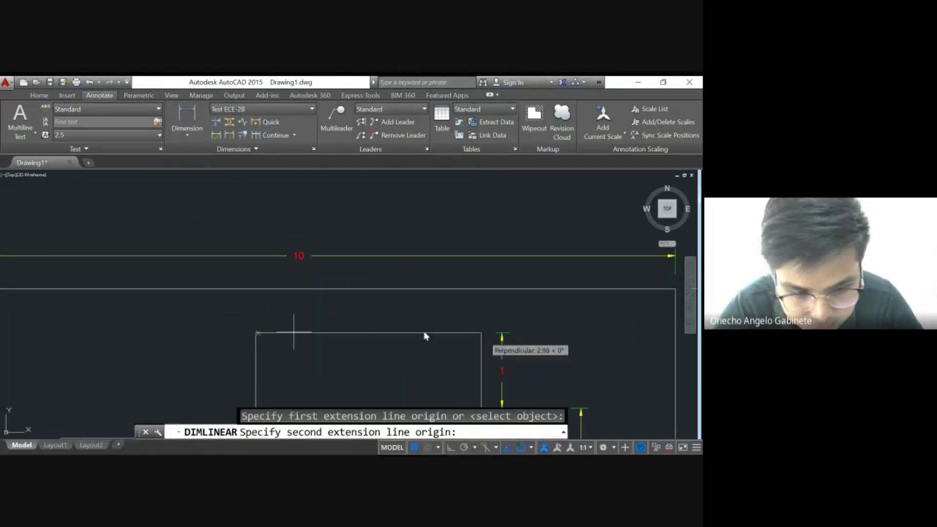
left_click(483, 334)
left_click(484, 318)
mouse_move(282, 332)
middle_mouse_down()
mouse_move(320, 251)
mouse_move(302, 192)
middle_mouse_up()
key("Return")
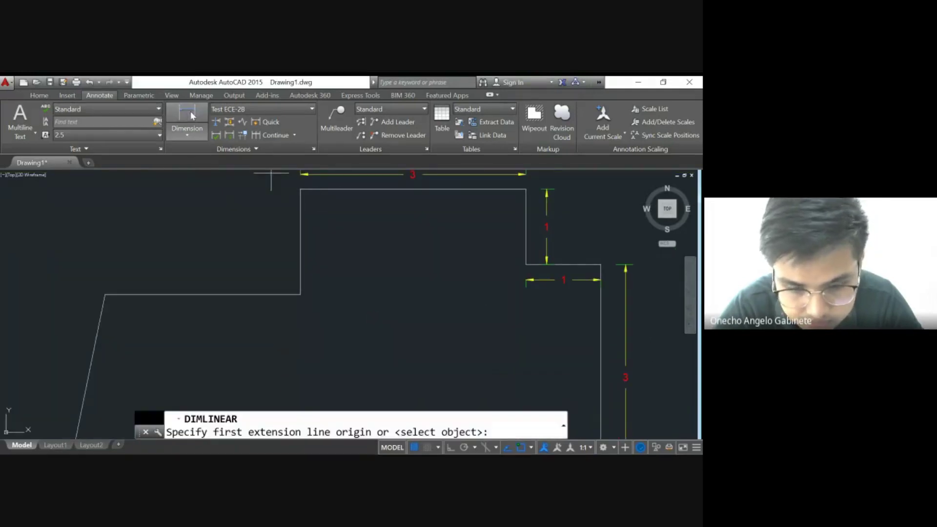
left_click(300, 188)
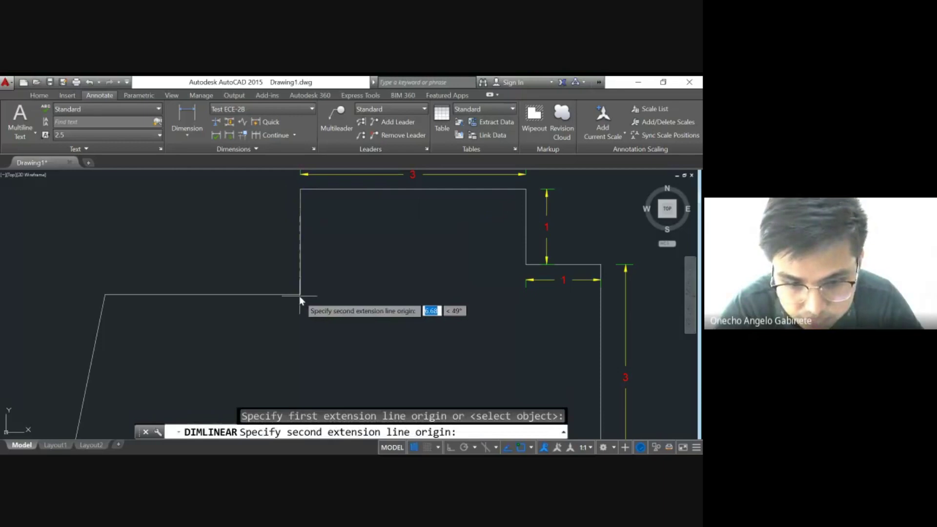
left_click(300, 295)
left_click(318, 299)
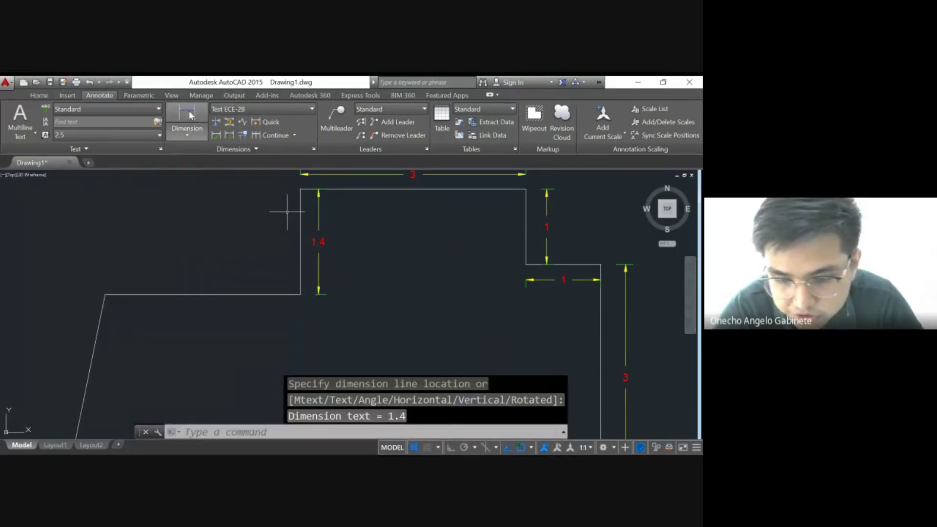
Add a horizontal 2.6 dimension on the upper-left ledge, then cancel the stretch.
key("Return")
left_click(105, 295)
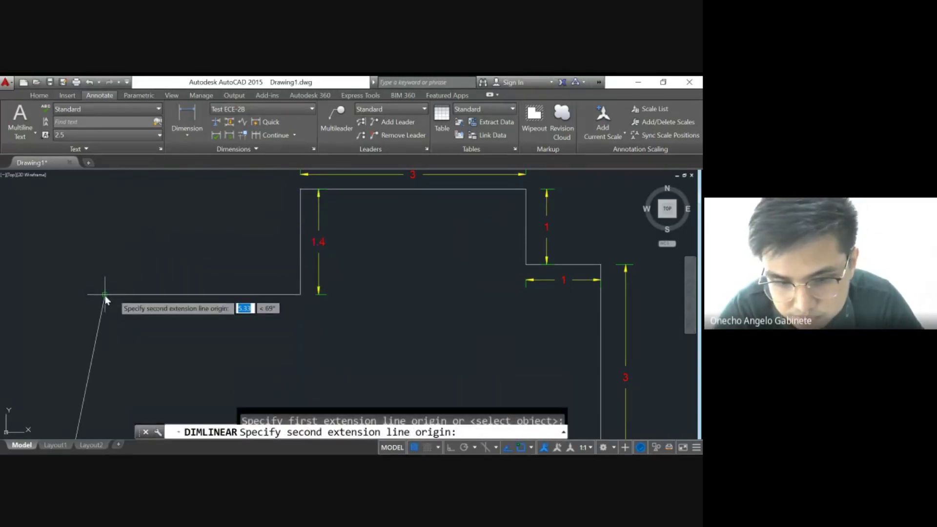
left_click(301, 295)
left_click(205, 295)
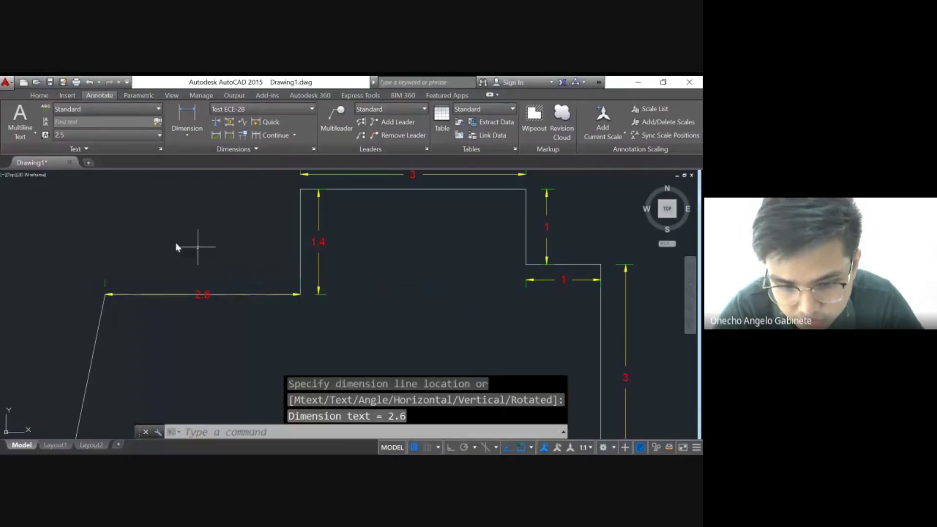
left_click(203, 295)
left_click(203, 295)
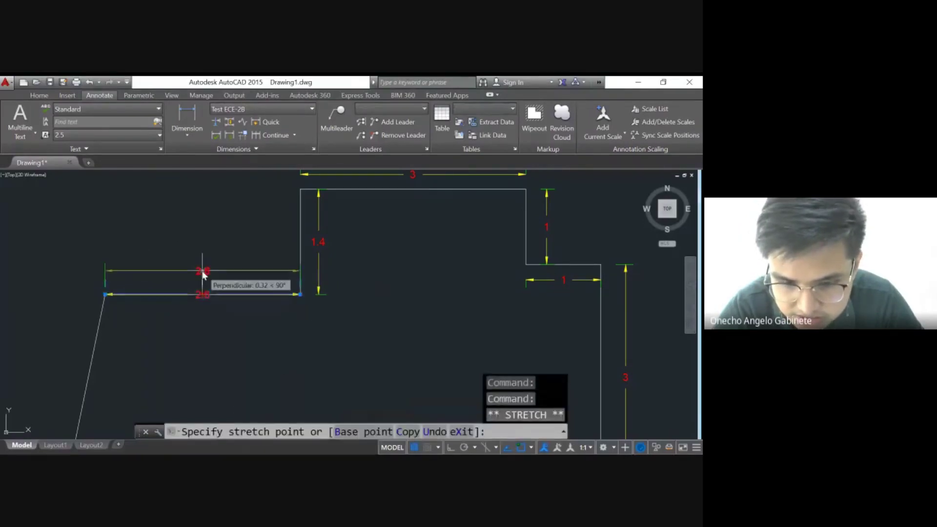
middle_click_drag(104, 293, 204, 209)
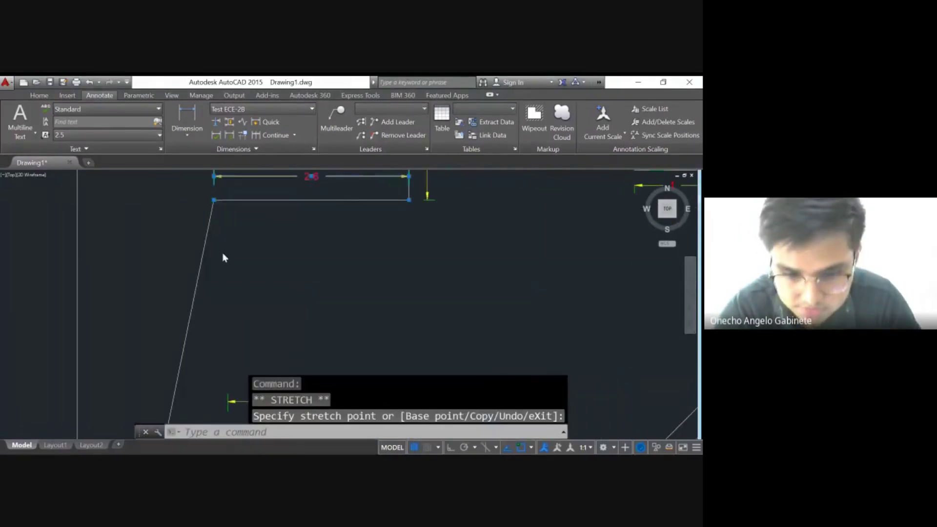
scroll(237, 260, "down", 2)
key("Escape")
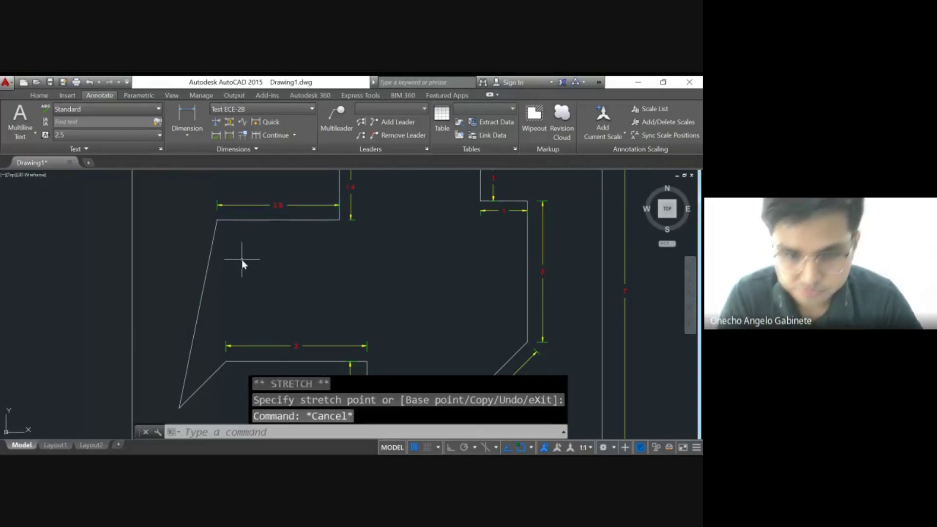
scroll(254, 264, "down", 2)
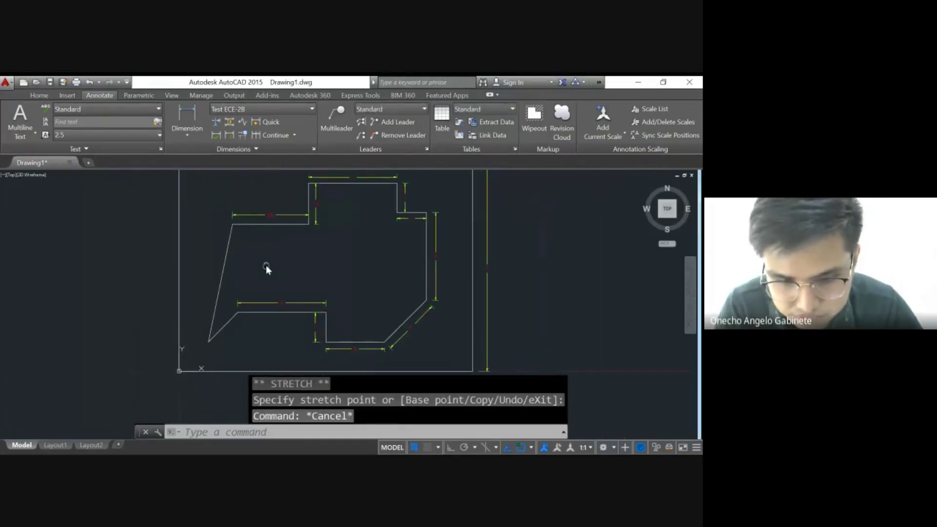
Add a 135° angular dimension between the horizontal edge and the diagonal.
left_click(191, 132)
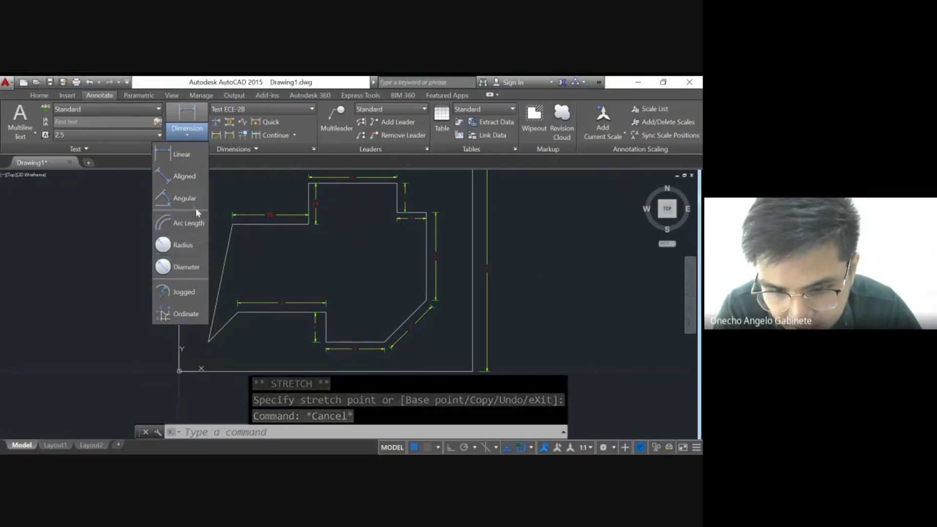
left_click(186, 199)
scroll(379, 344, "up", 3)
scroll(380, 344, "up", 2)
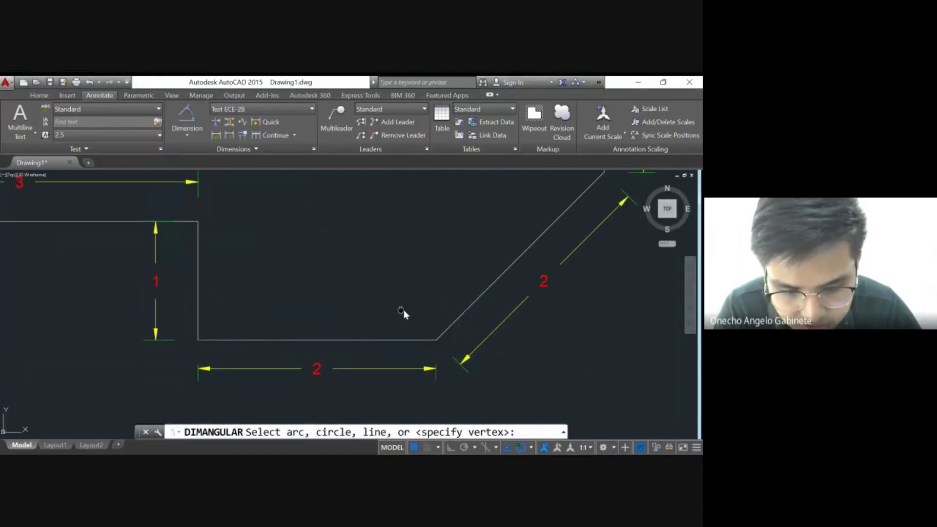
middle_click_drag(403, 310, 263, 313)
left_click(251, 342)
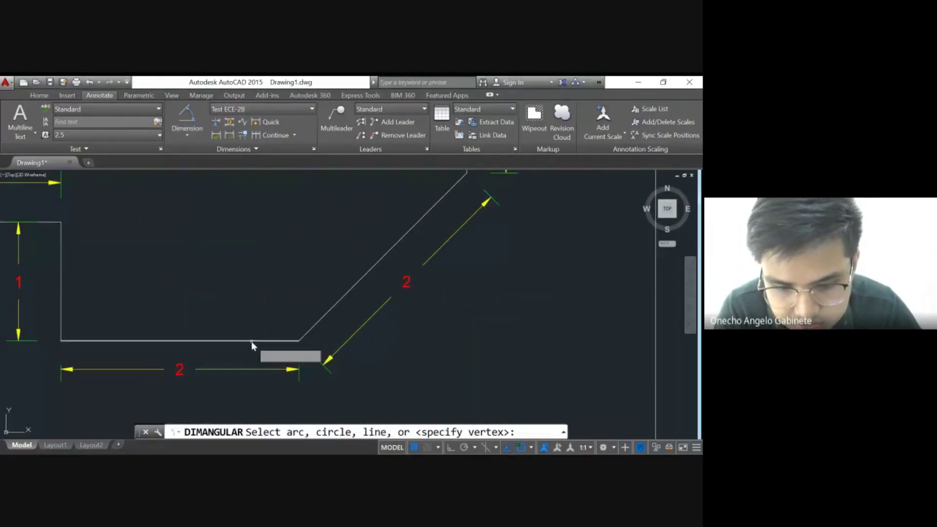
left_click(335, 304)
left_click(331, 288)
Add a second 135° angular dimension between the vertical edge and the diagonal.
middle_click_drag(318, 245, 234, 308)
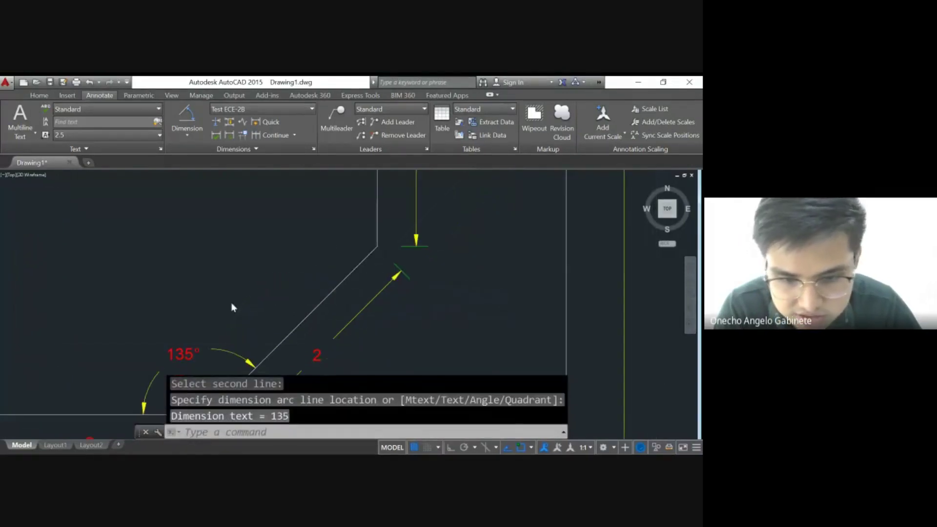
left_click(195, 122)
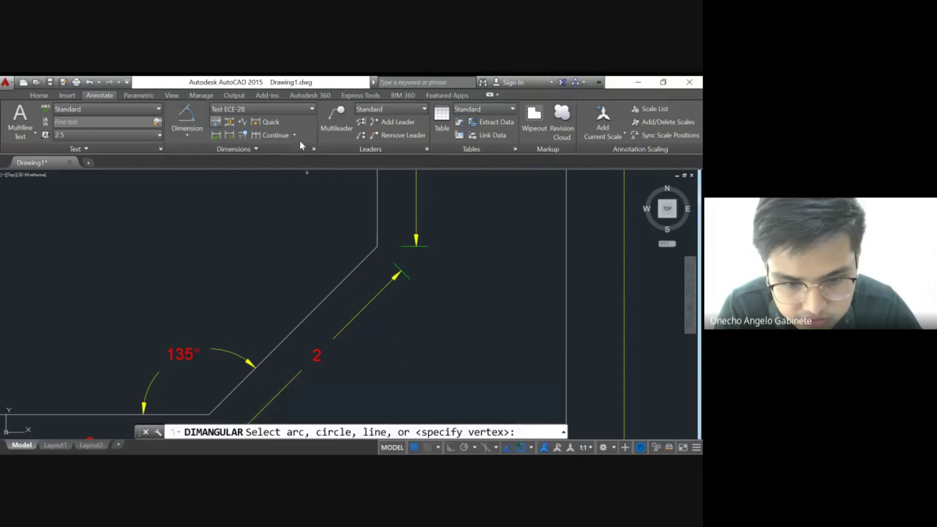
left_click(376, 187)
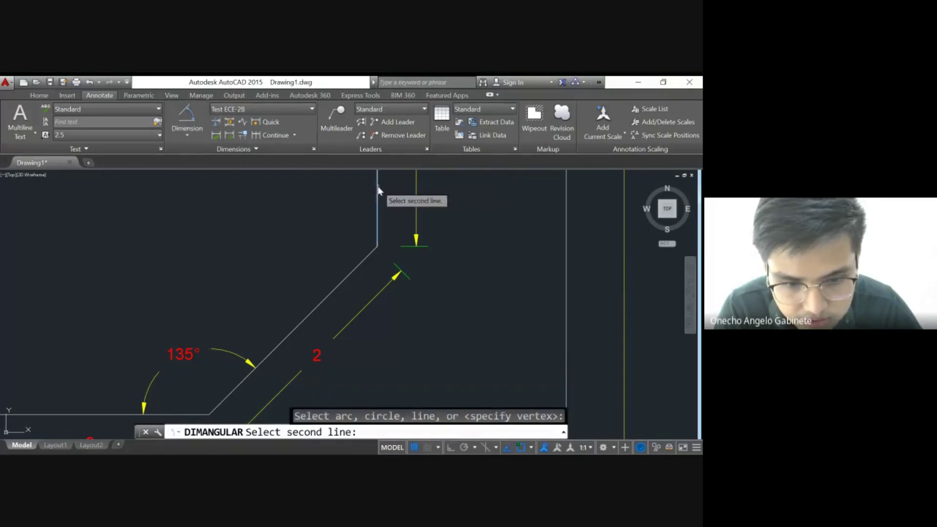
left_click(339, 283)
left_click(331, 276)
scroll(240, 265, "down", 5)
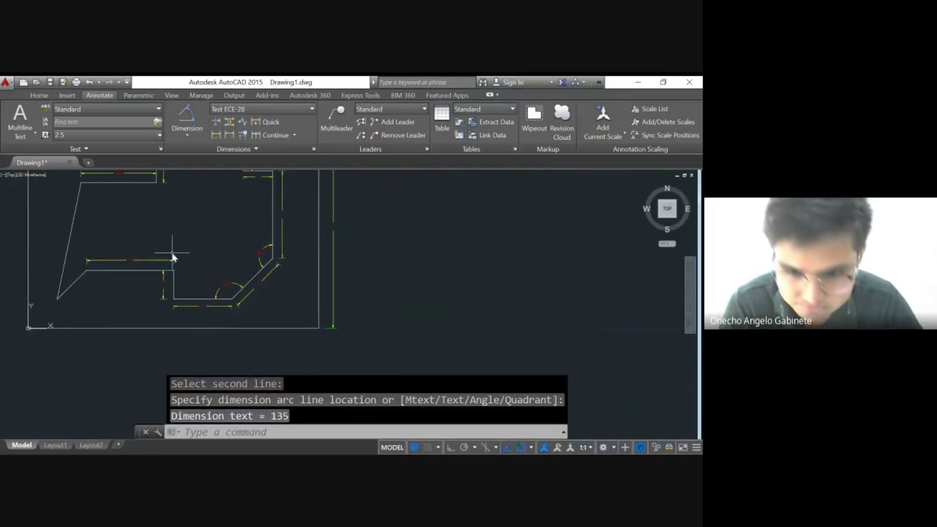
middle_click_drag(224, 265, 282, 244)
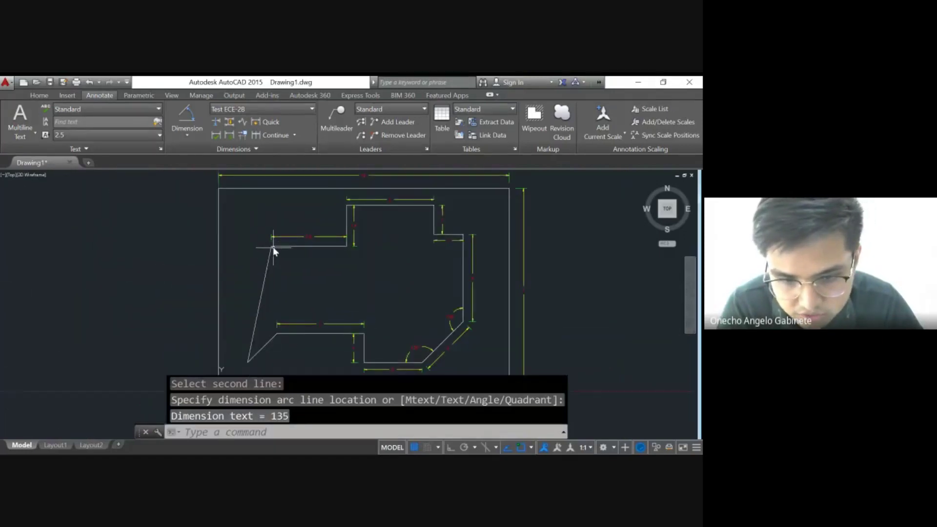
left_click(185, 131)
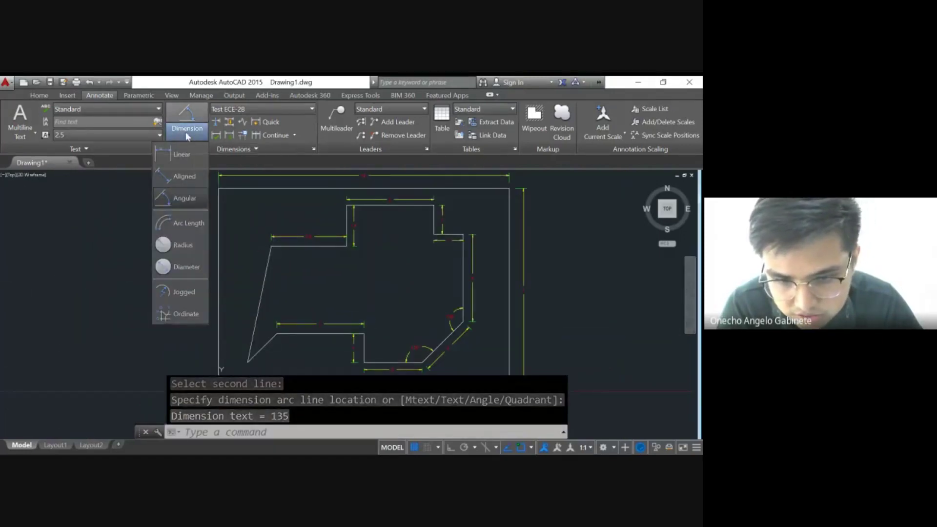
Place an aligned 4.1 dimension beside the long slanted left edge.
left_click(194, 175)
left_click(248, 362)
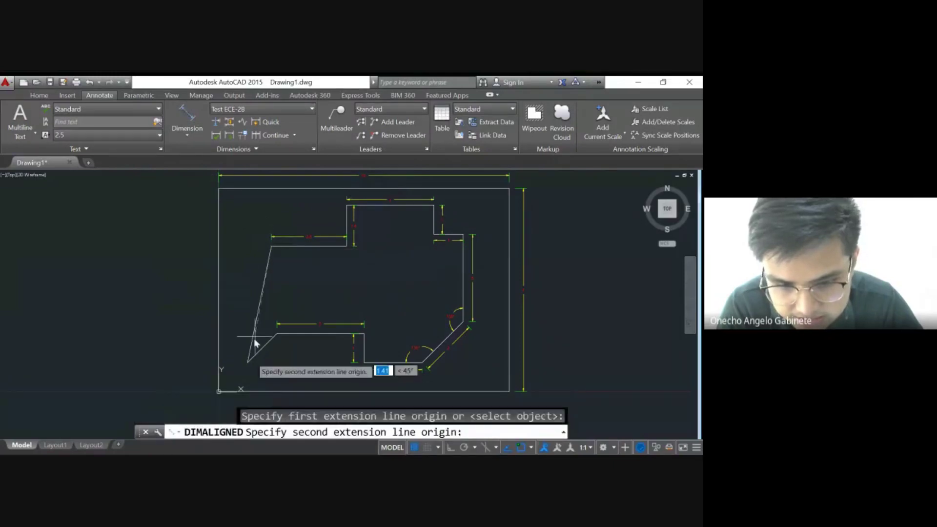
left_click(249, 361)
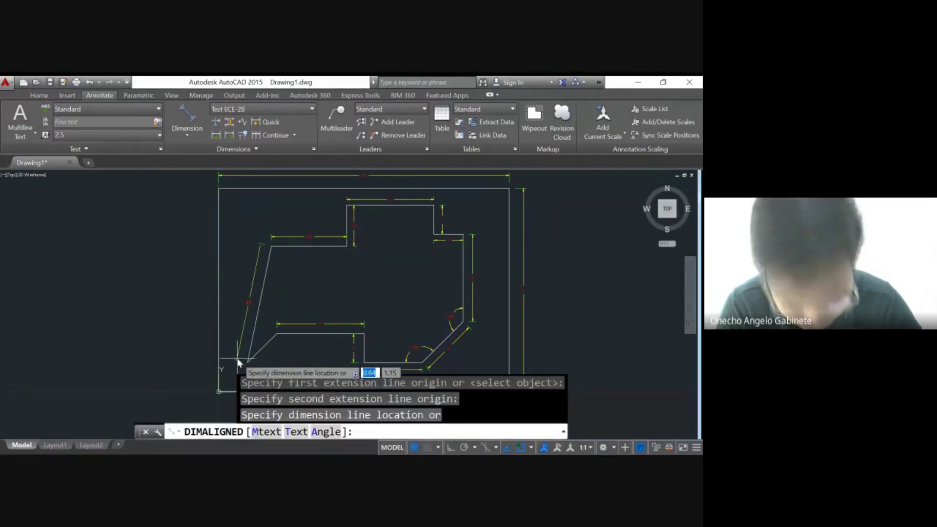
left_click(239, 332)
scroll(235, 313, "up", 4)
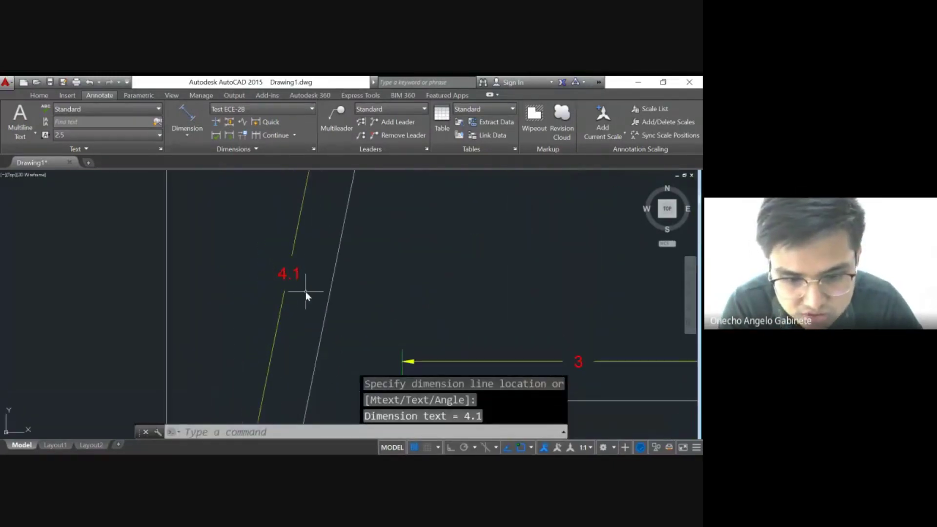
scroll(306, 292, "down", 5)
scroll(362, 292, "down", 2)
middle_click_drag(362, 291, 231, 271)
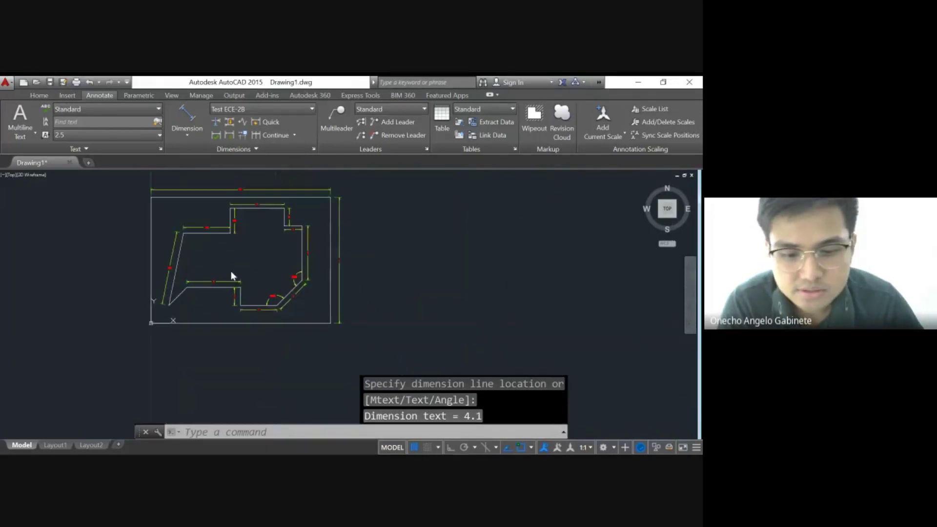
scroll(230, 272, "down", 5)
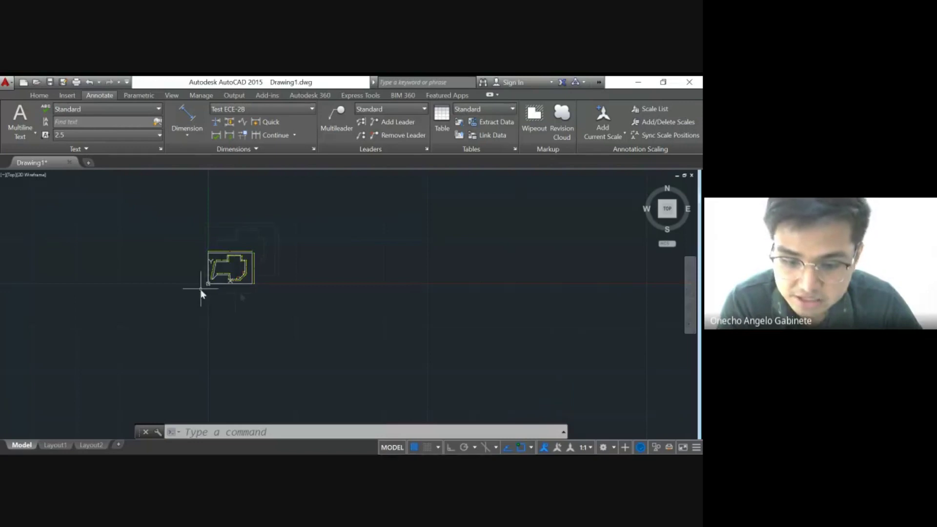
scroll(203, 286, "up", 10)
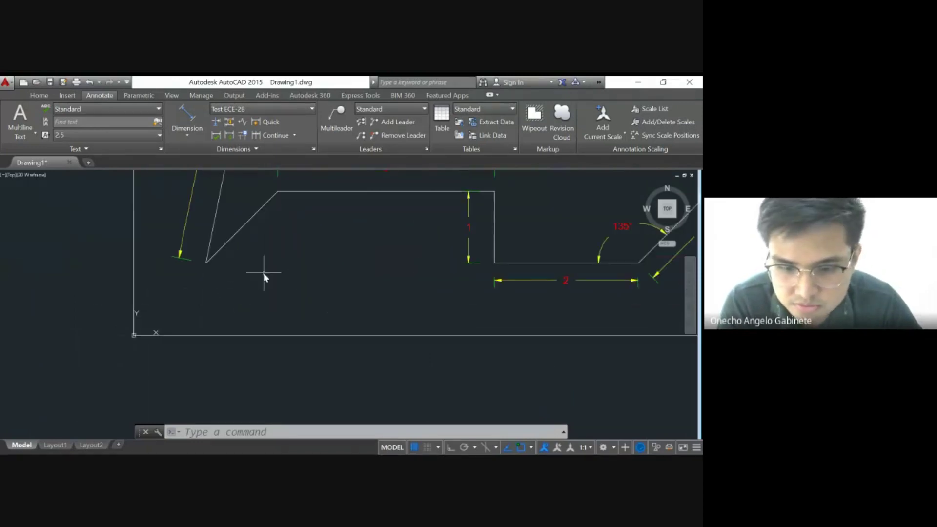
middle_click_drag(264, 274, 402, 269)
left_click(192, 135)
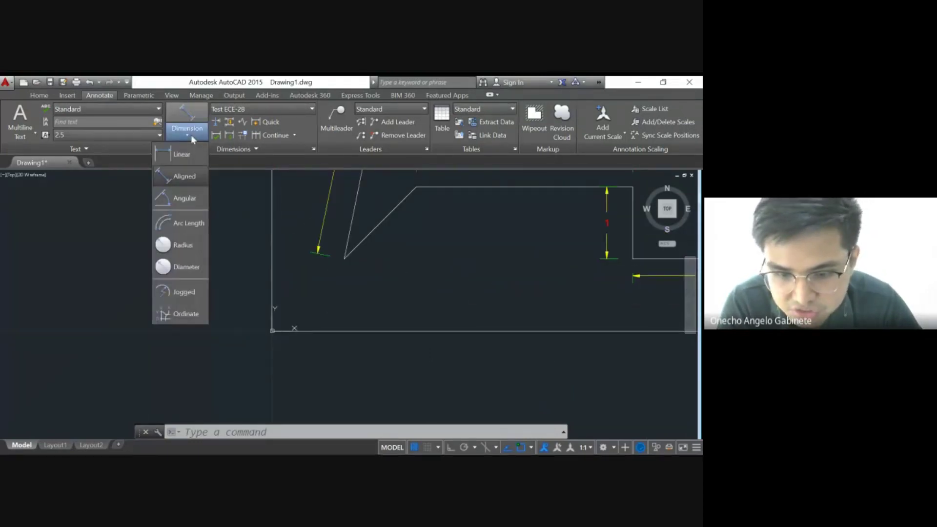
Add an ordinate dimension reading 1 at a lower-edge corner.
left_click(189, 317)
scroll(313, 280, "up", 2)
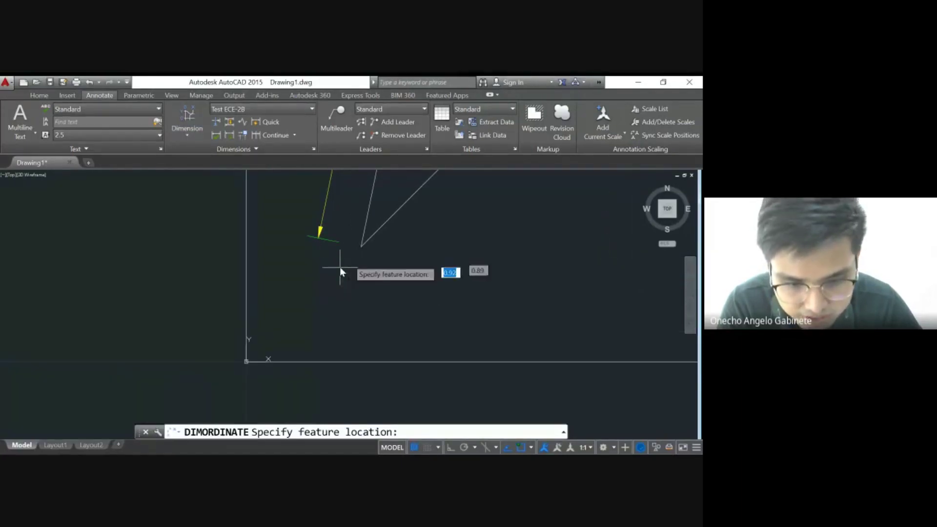
left_click(362, 249)
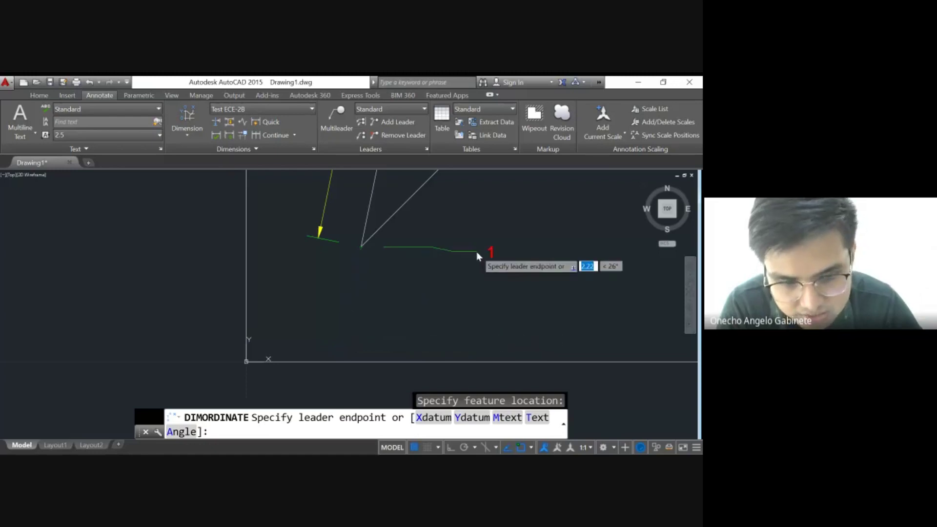
left_click(347, 324)
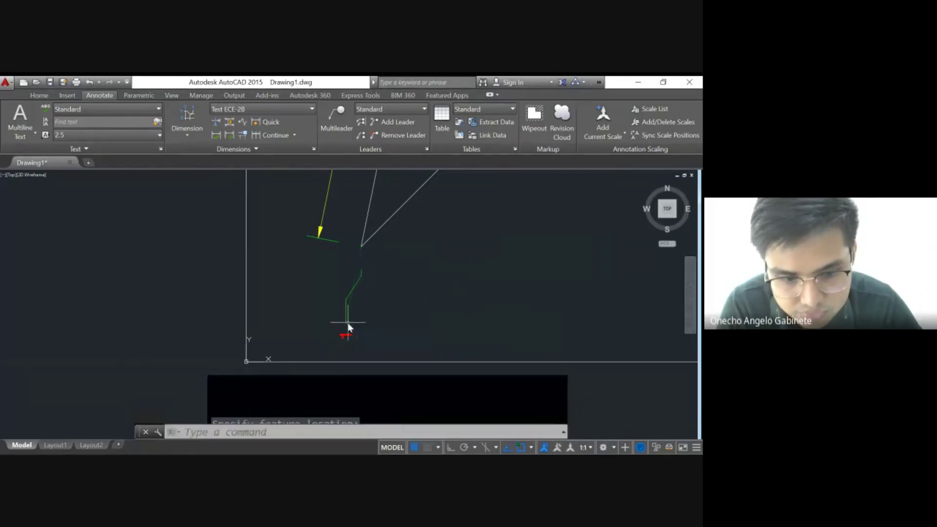
middle_click_drag(392, 246, 267, 269)
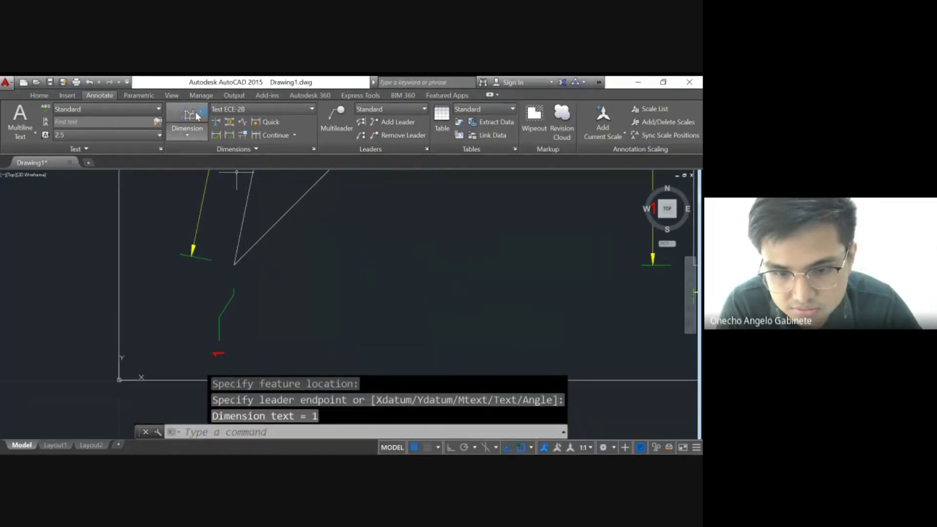
Add a second ordinate dimension reading 2 at another corner.
left_click(195, 113)
mouse_move(445, 219)
middle_mouse_down()
mouse_move(370, 316)
mouse_move(354, 318)
middle_mouse_up()
left_click(274, 247)
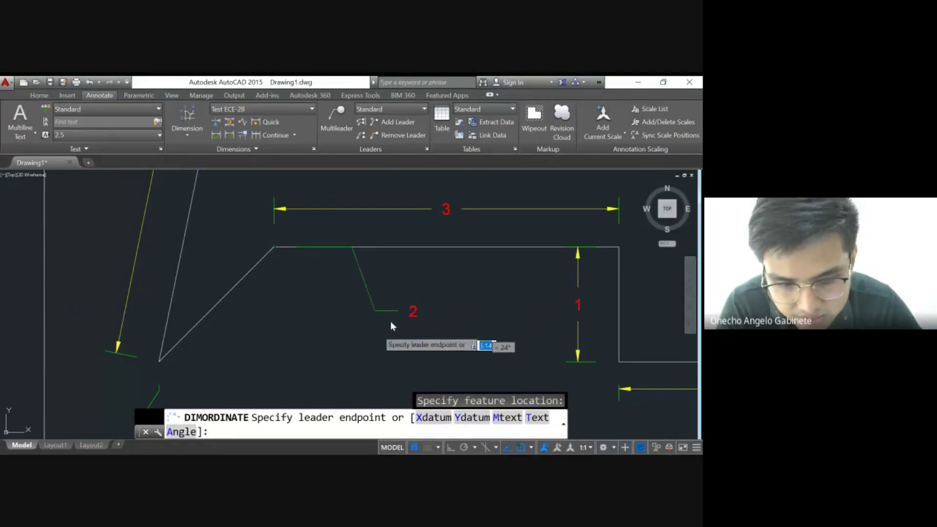
left_click(244, 348)
scroll(298, 364, "down", 3)
middle_click_drag(303, 419, 305, 288)
left_click(185, 128)
left_click(39, 96)
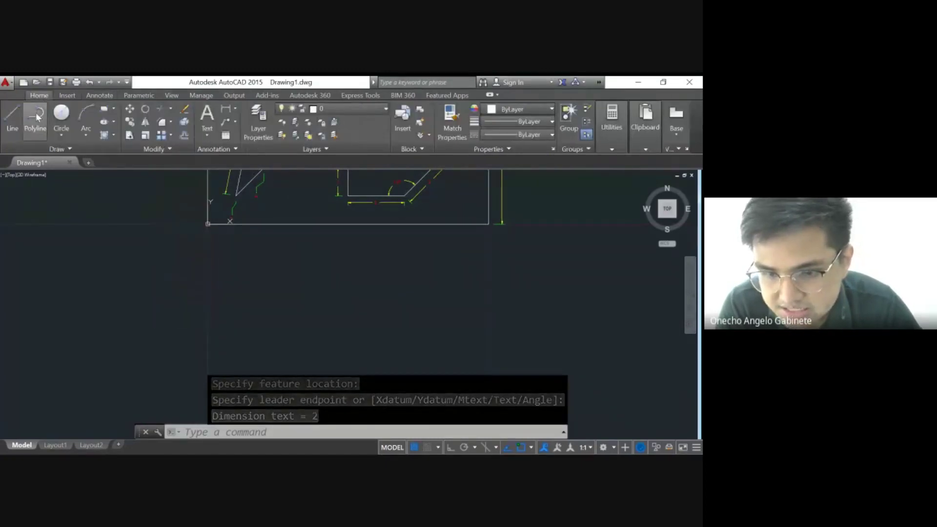
Draw a diagonal line below the frame.
left_click(12, 117)
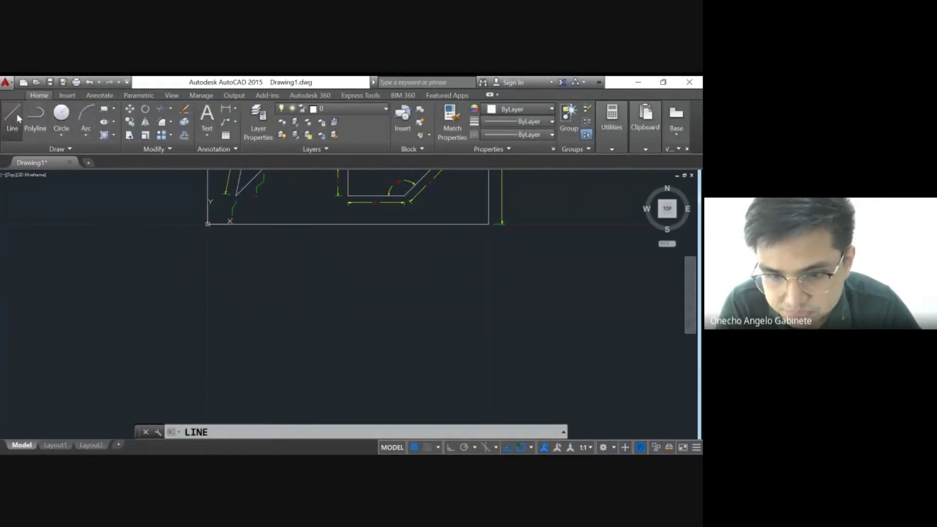
left_click(388, 377)
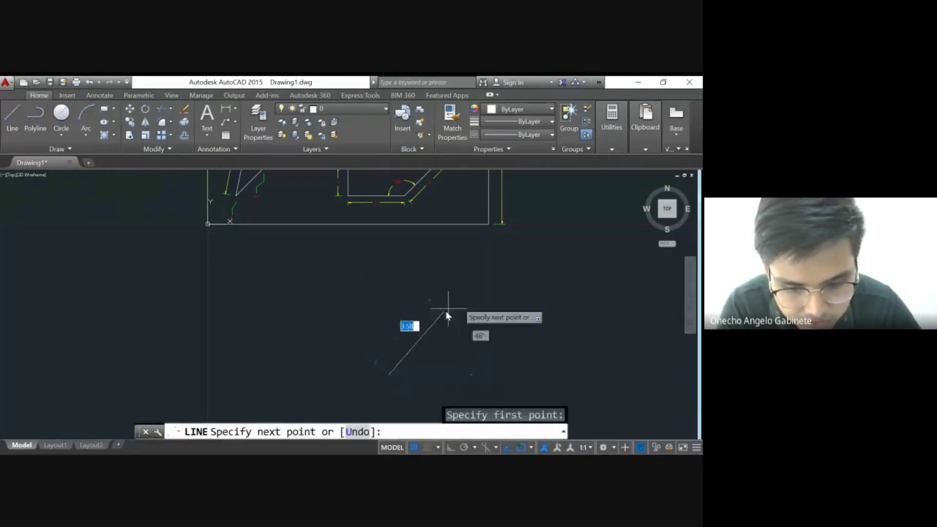
left_click(457, 303)
key("Escape")
Start an ordinate dimension at the new line's lower endpoint.
mouse_move(400, 335)
middle_mouse_down()
mouse_move(358, 251)
mouse_move(320, 230)
middle_mouse_up()
scroll(318, 241, "up", 2)
left_click(100, 95)
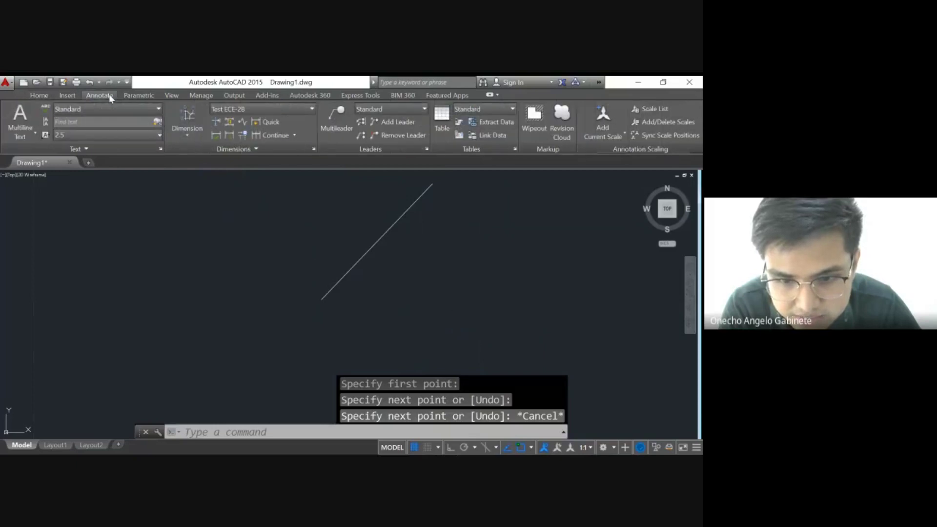
left_click(187, 120)
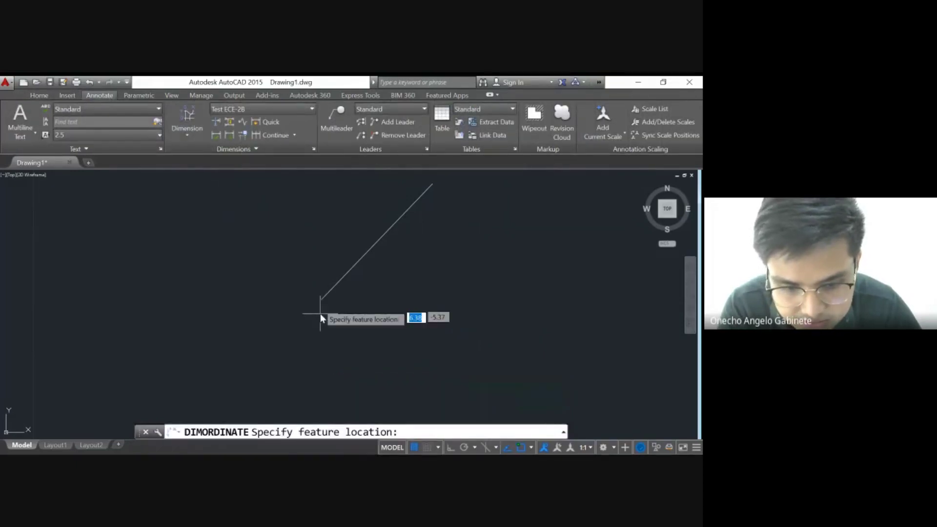
left_click(321, 299)
scroll(418, 342, "up", 4)
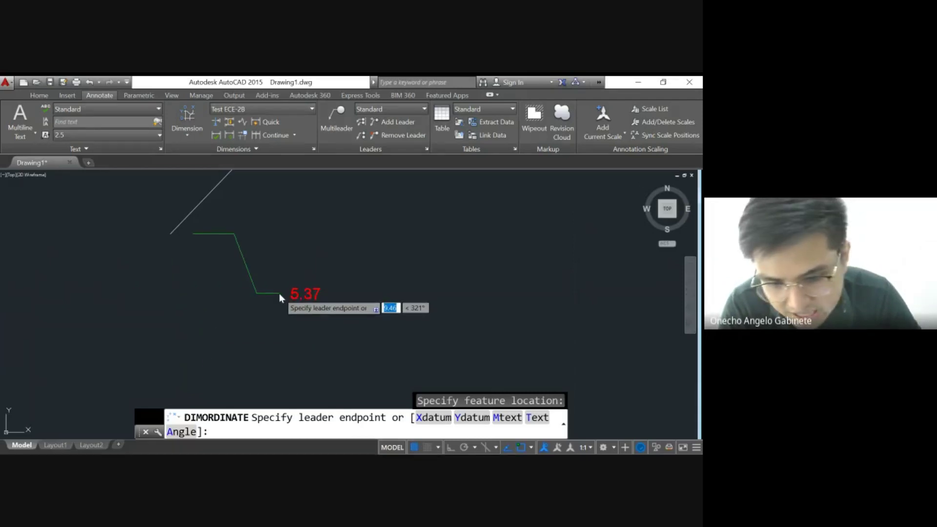
Cancel the ordinate dimension and window-select the stray diagonal line.
key("Escape")
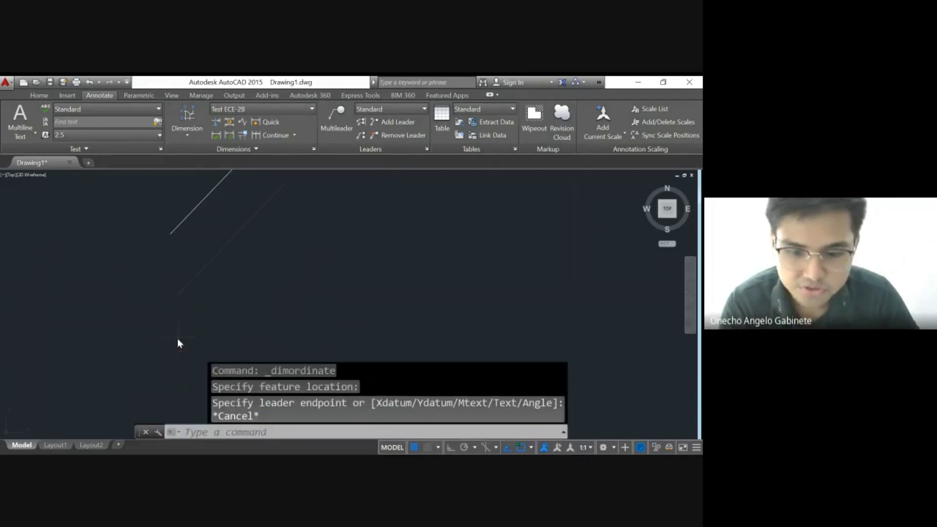
scroll(142, 328, "down", 4)
left_click(109, 349)
left_click(206, 279)
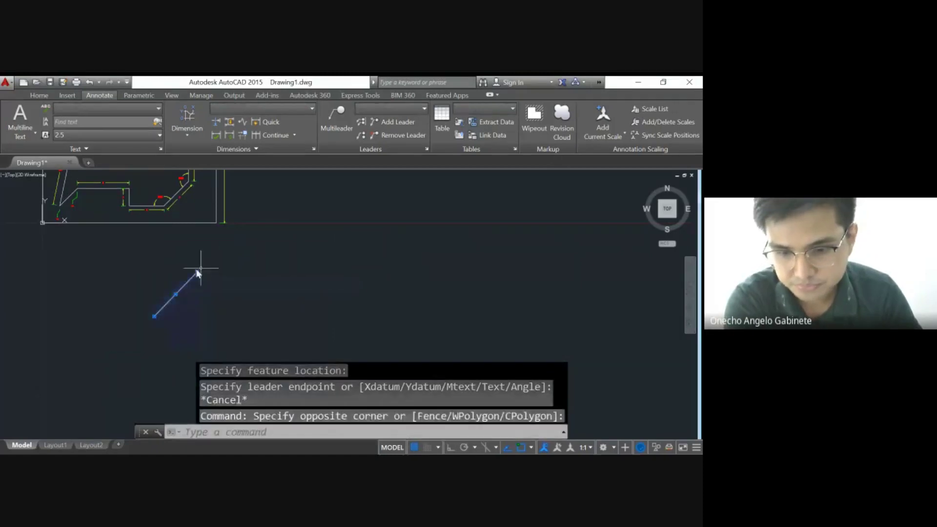
Erase the selected stray diagonal line and bring the dimensioned figure back into view.
key("Delete")
middle_click_drag(98, 262, 329, 335)
scroll(328, 335, "up", 3)
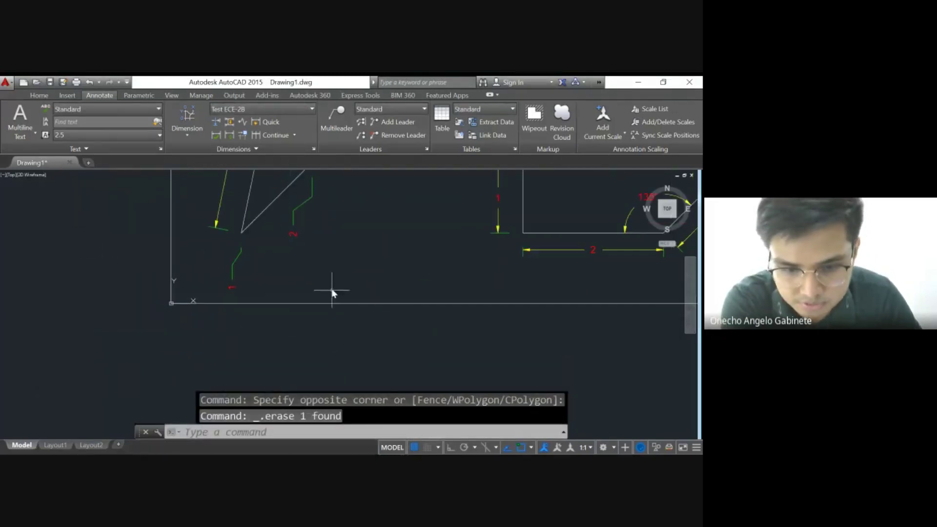
Drag the small leftover dimension below the figure's lower-left corner out of the way.
left_click(296, 273)
left_click(306, 221)
left_click(294, 233)
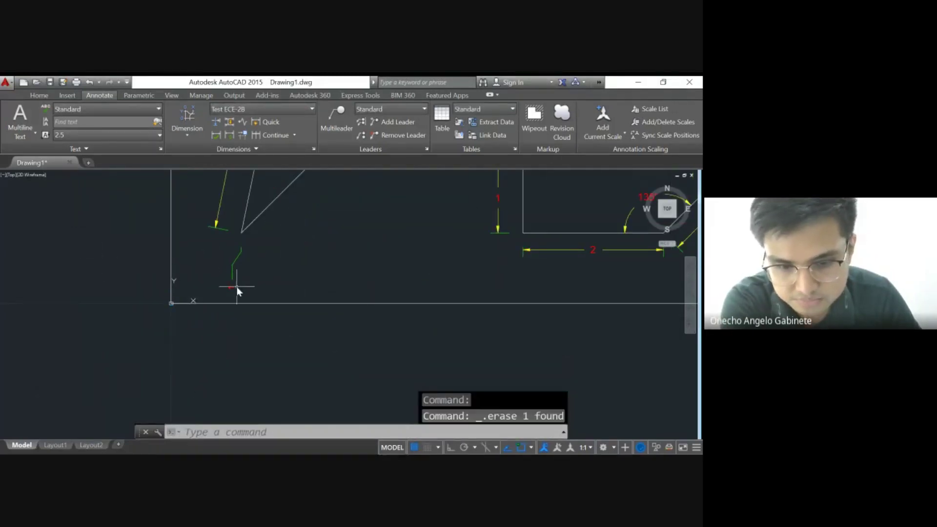
left_click(232, 288)
key("Escape")
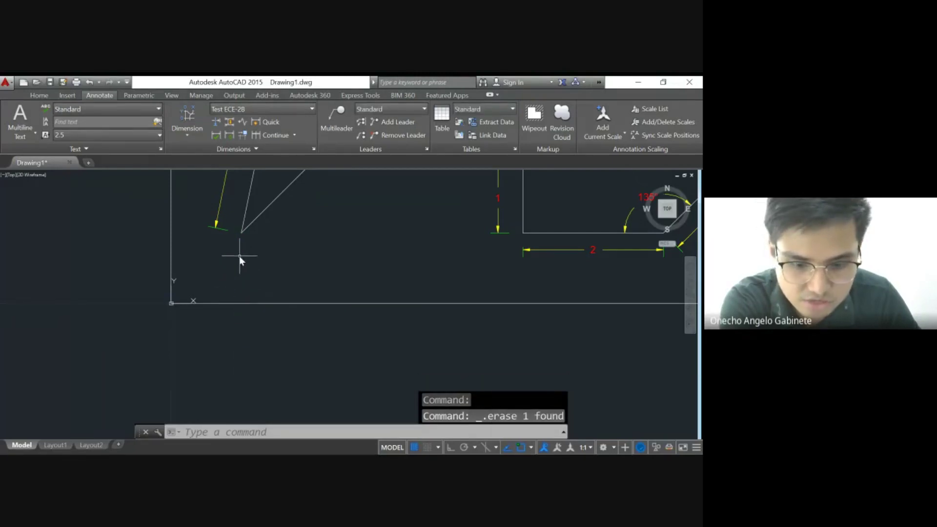
Zoom out until the whole dimensioned figure is visible.
scroll(252, 276, "down", 3)
middle_click_drag(283, 264, 287, 347)
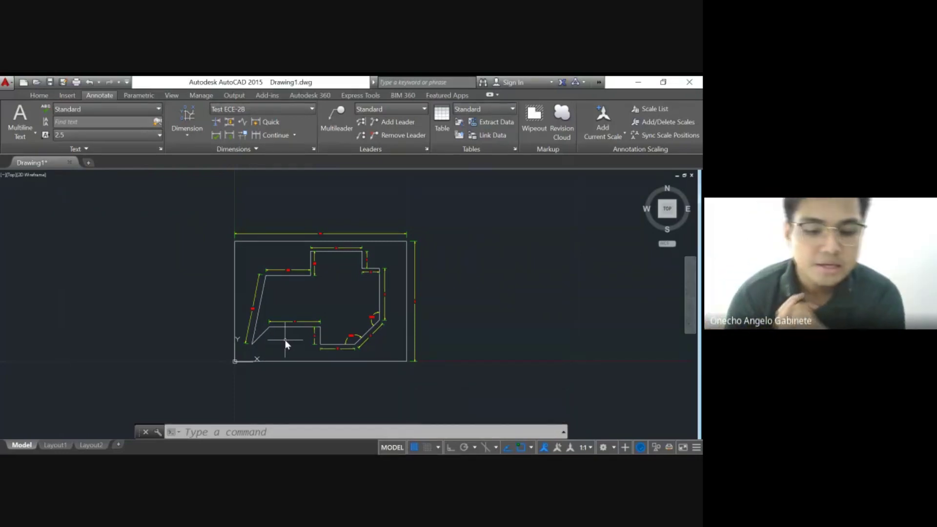
scroll(269, 362, "down", 5)
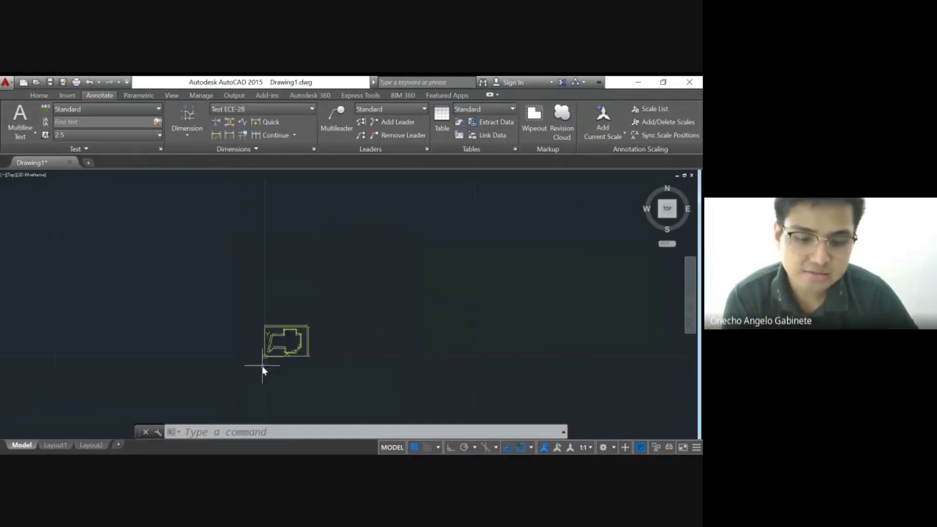
left_click(220, 379)
scroll(358, 281, "down", 2)
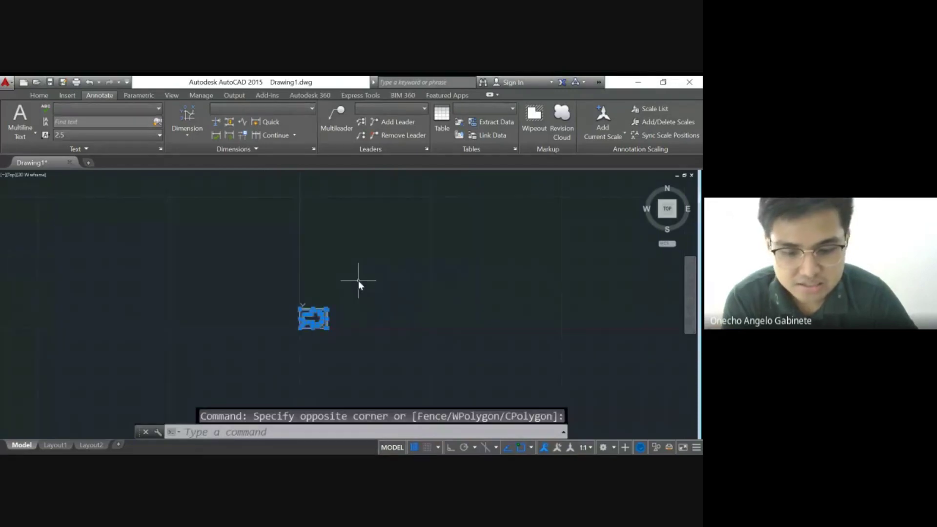
Window-select the LSPU title-block frame and copy it toward the origin with Copy Here.
key("Escape")
scroll(358, 280, "up", 3)
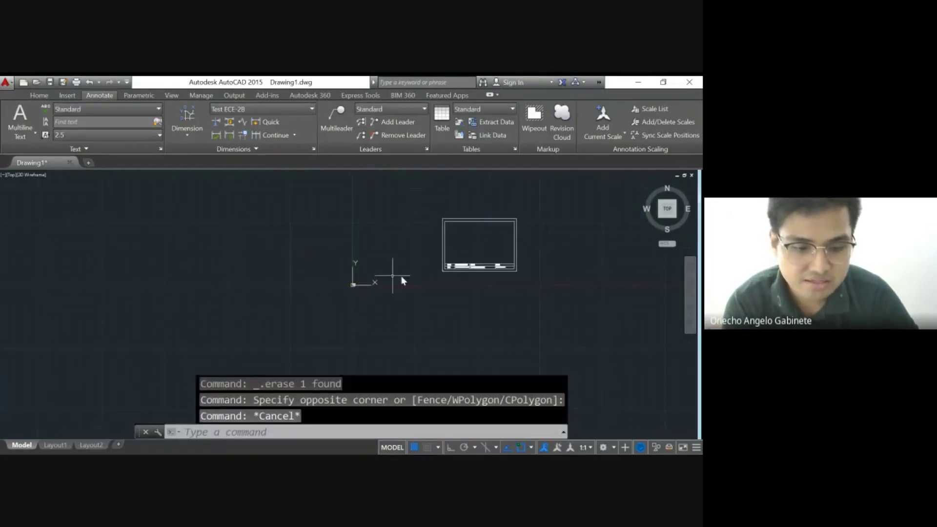
left_click(434, 300)
left_click(472, 237)
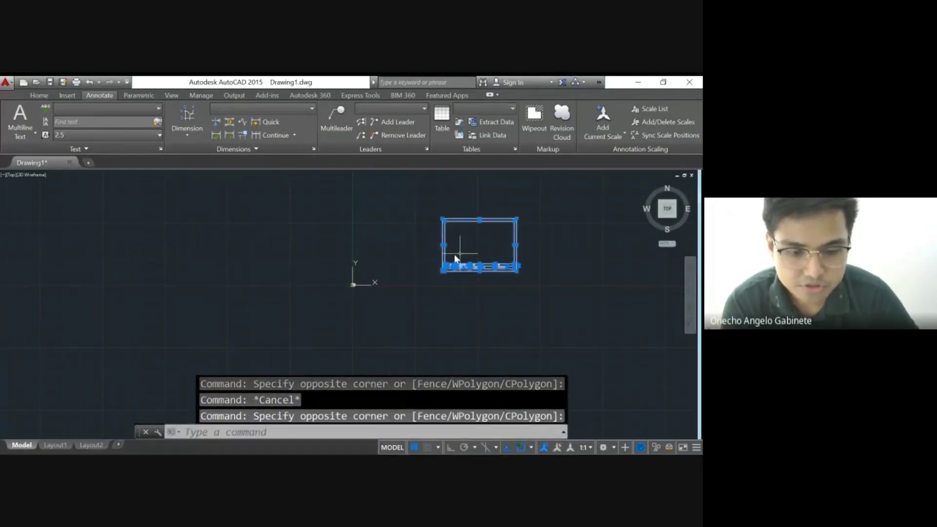
right_click_drag(478, 248, 352, 287)
left_click(360, 303)
Pan to the title block and window-select its objects near the origin.
scroll(270, 268, "up", 6)
mouse_move(243, 245)
middle_mouse_down()
mouse_move(132, 218)
mouse_move(122, 234)
mouse_move(87, 224)
middle_mouse_up()
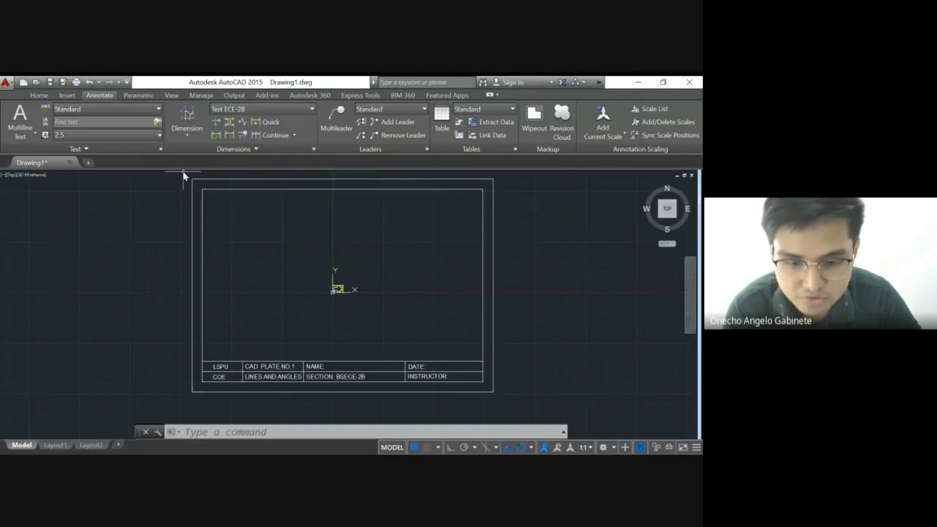
scroll(181, 218, "down", 4)
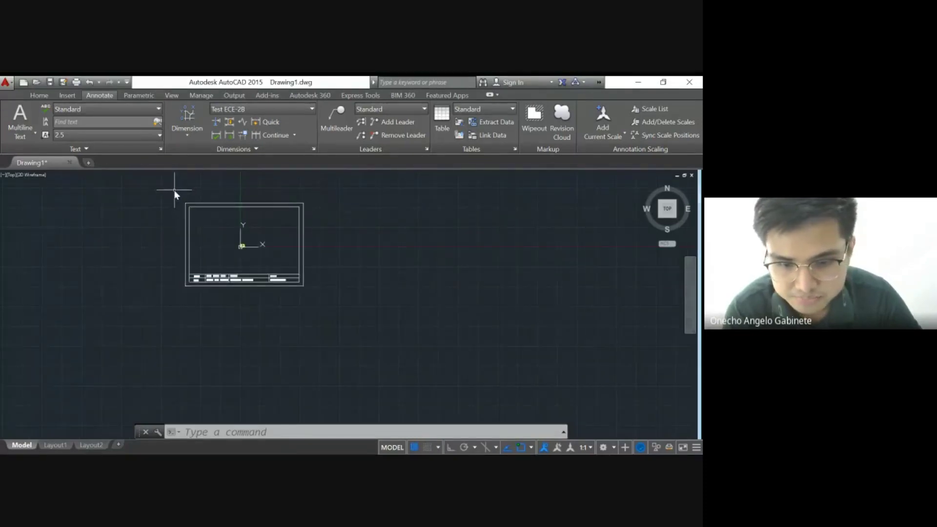
left_click(227, 227)
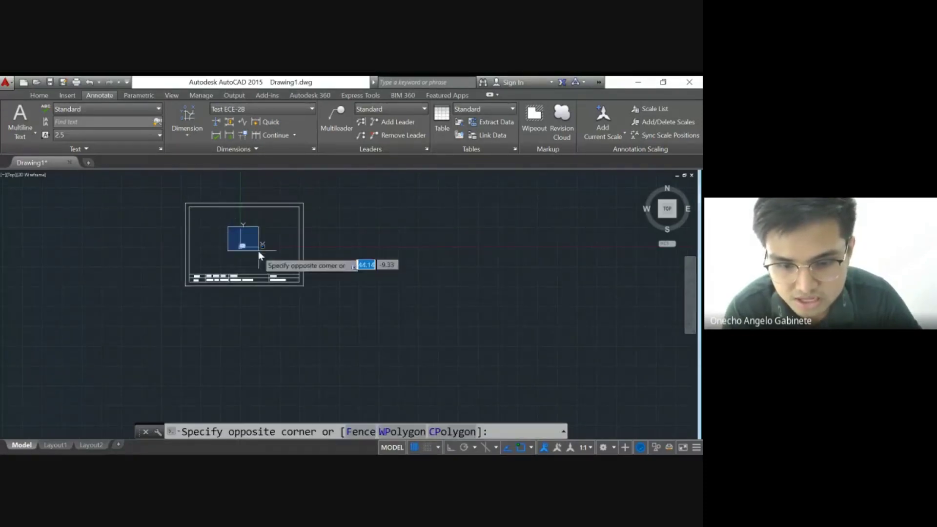
left_click(205, 229)
left_click(172, 186)
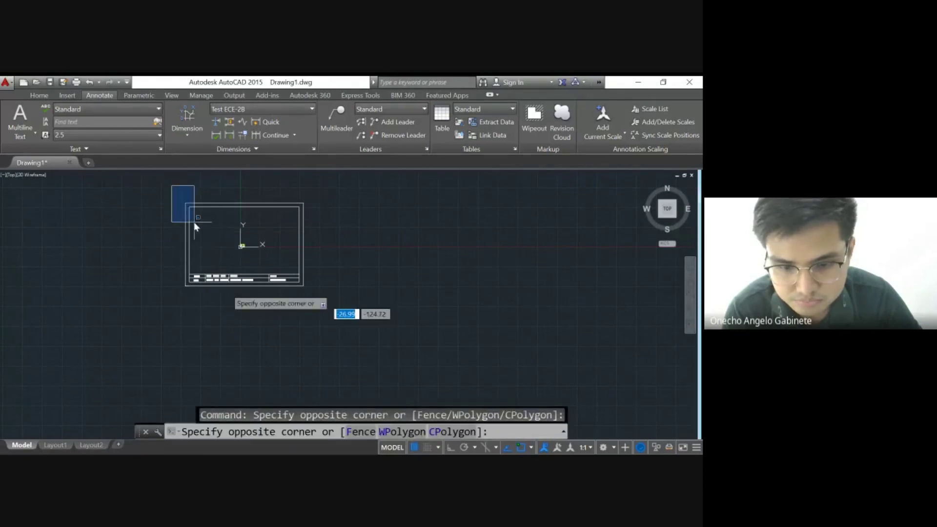
left_click(232, 318)
scroll(257, 270, "up", 4)
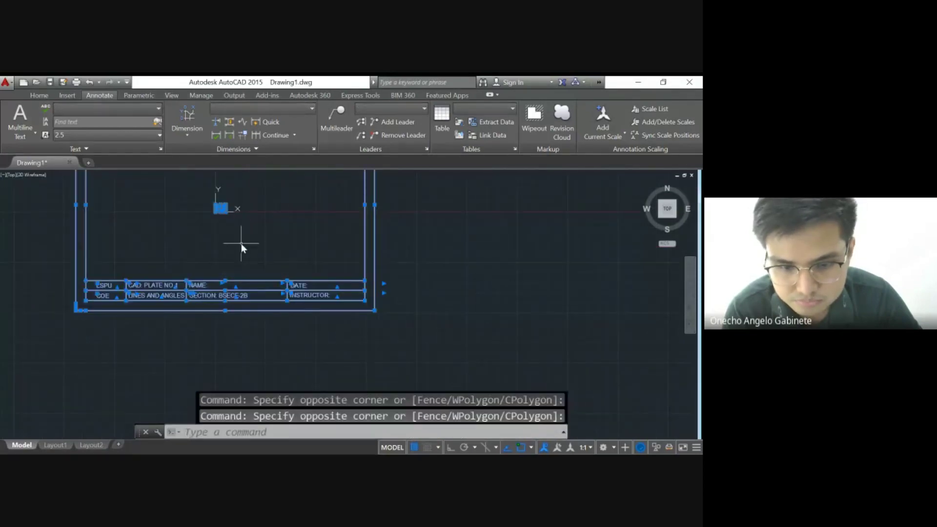
left_click(197, 191)
left_click(260, 245)
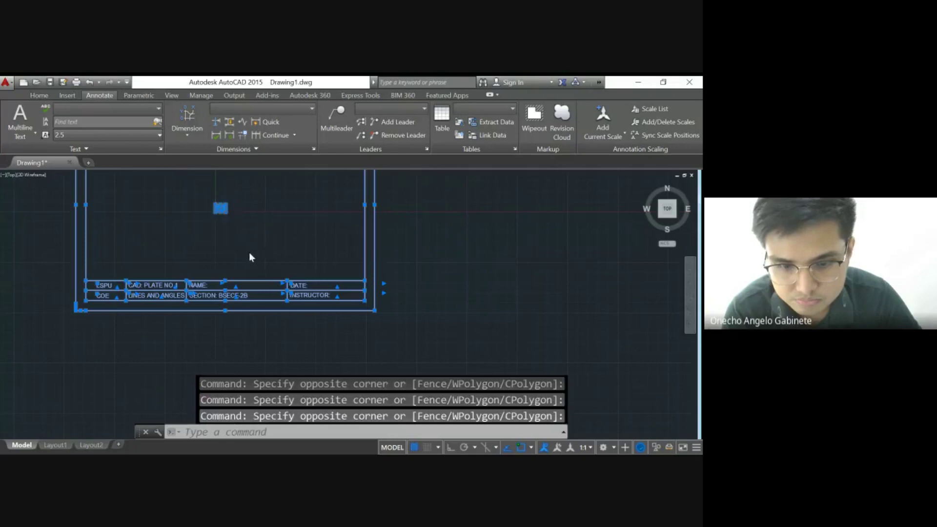
scroll(274, 252, "down", 4)
key("Escape")
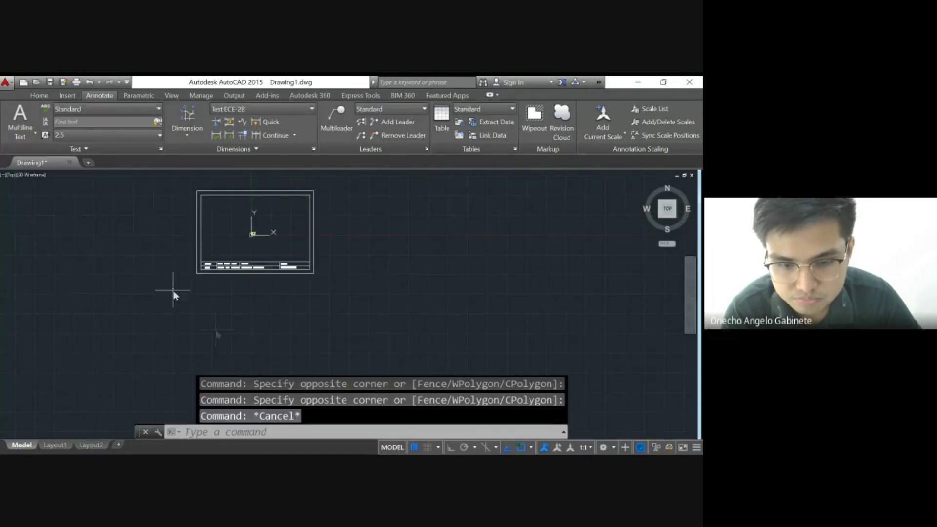
Select the whole title-block frame, including its left and right borders.
left_click(180, 176)
left_click(224, 297)
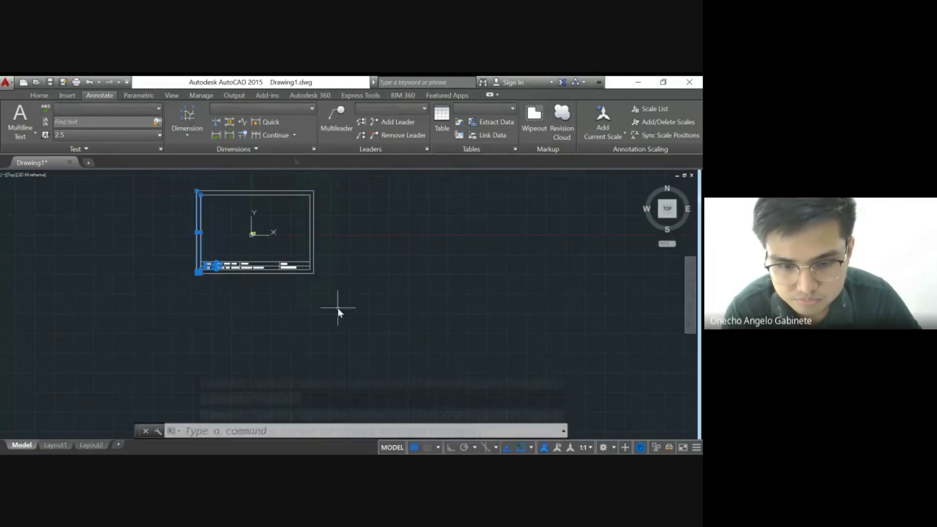
left_click(338, 309)
left_click(294, 173)
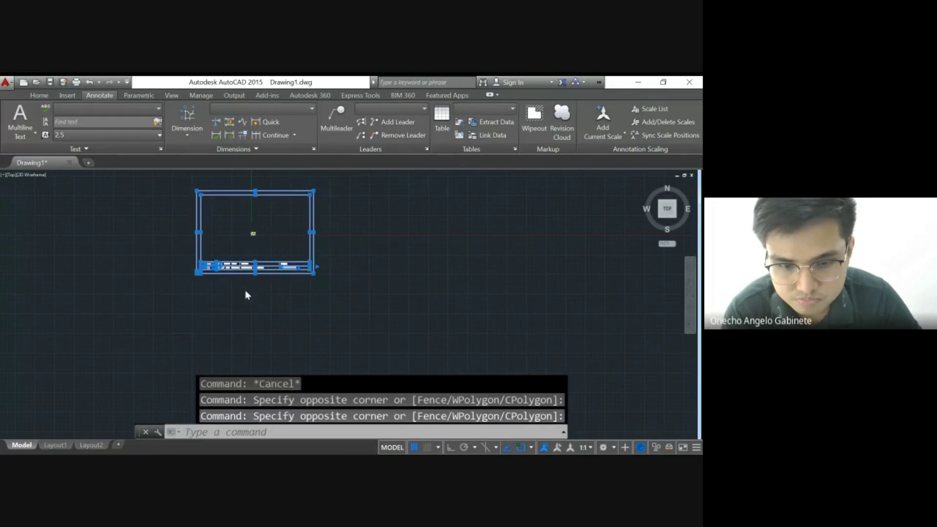
scroll(245, 292, "up", 2)
left_click(150, 293)
left_click(389, 238)
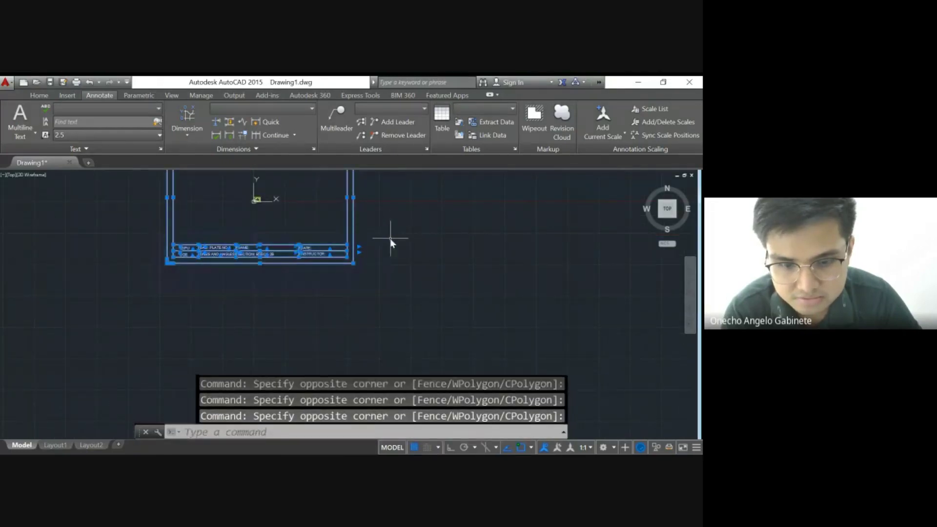
scroll(391, 239, "down", 2)
Move the selected frame to the right of the zigzag figure, clear of the origin.
right_click(339, 195)
right_click_drag(327, 191, 493, 236)
left_click(503, 249)
Reselect the entire frame and centre it in view.
middle_click_drag(462, 249, 269, 254)
left_click(193, 193)
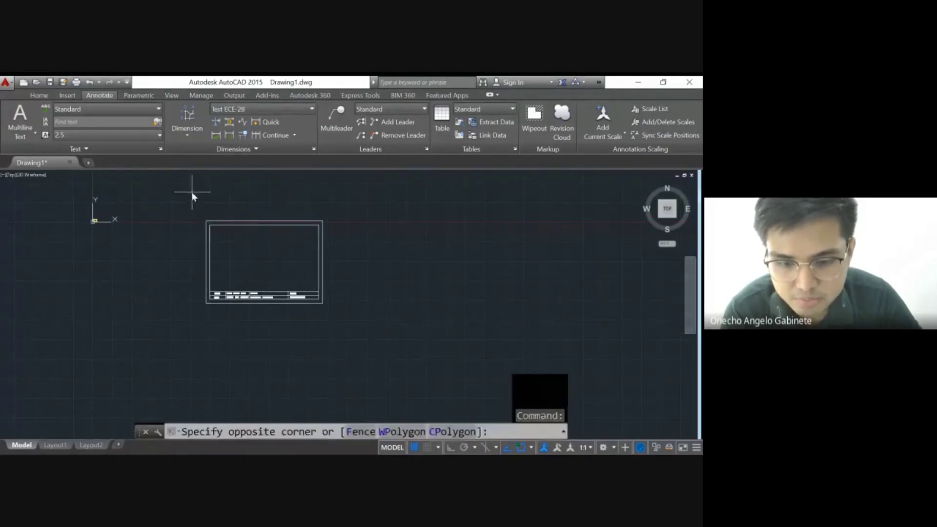
left_click(385, 334)
scroll(275, 315, "up", 2)
mouse_move(274, 259)
middle_mouse_down()
mouse_move(346, 257)
mouse_move(398, 270)
middle_mouse_up()
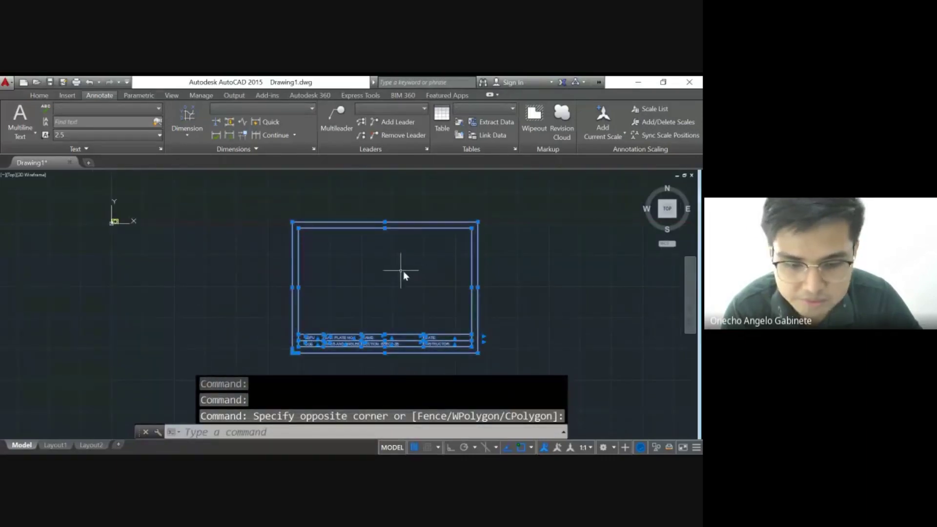
right_click(337, 243)
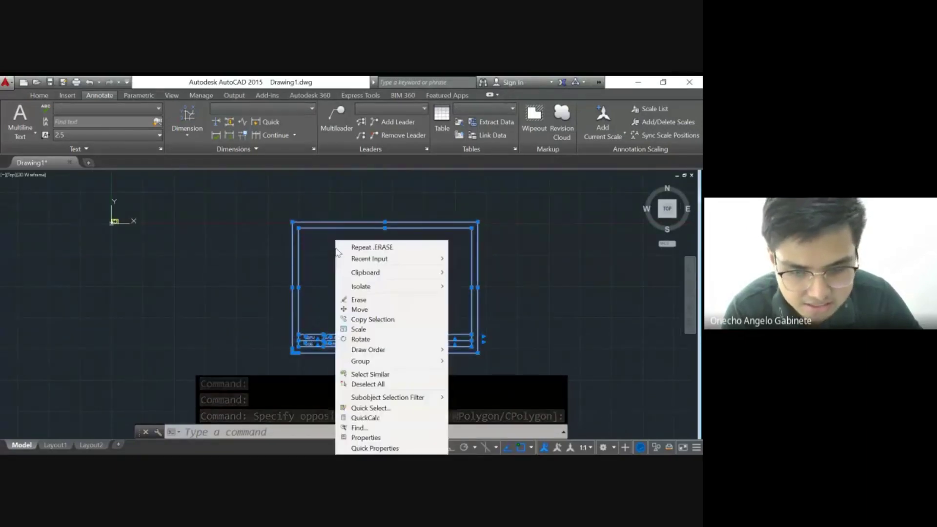
Scale the title-block frame by a factor of 0.2 about a picked base point.
left_click(371, 327)
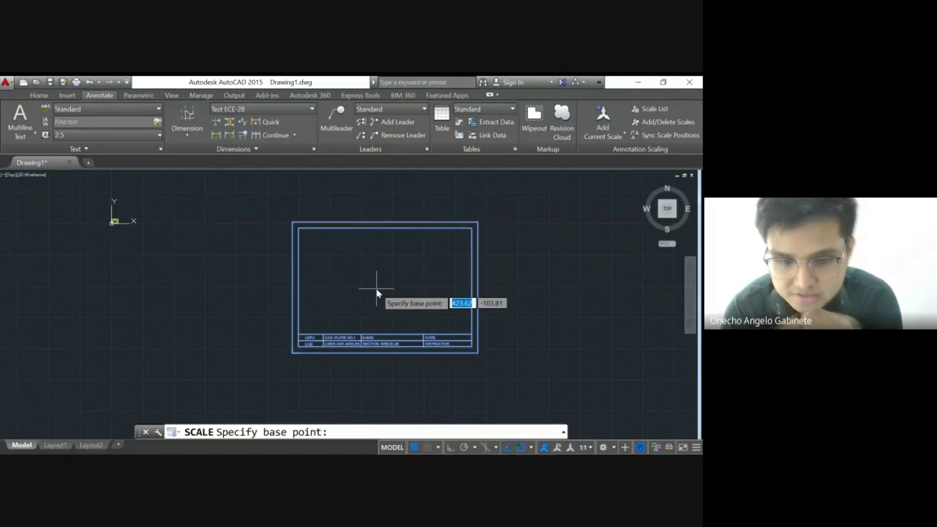
left_click(101, 233)
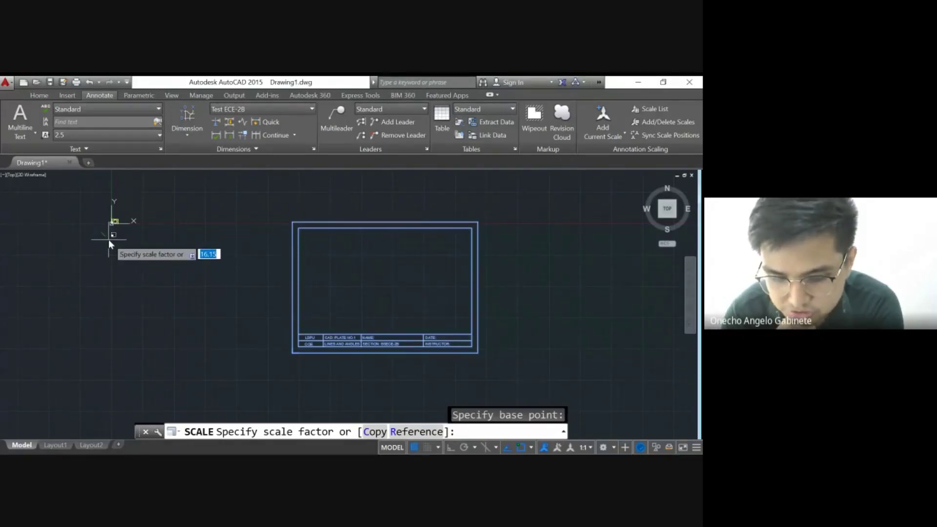
type("0.2")
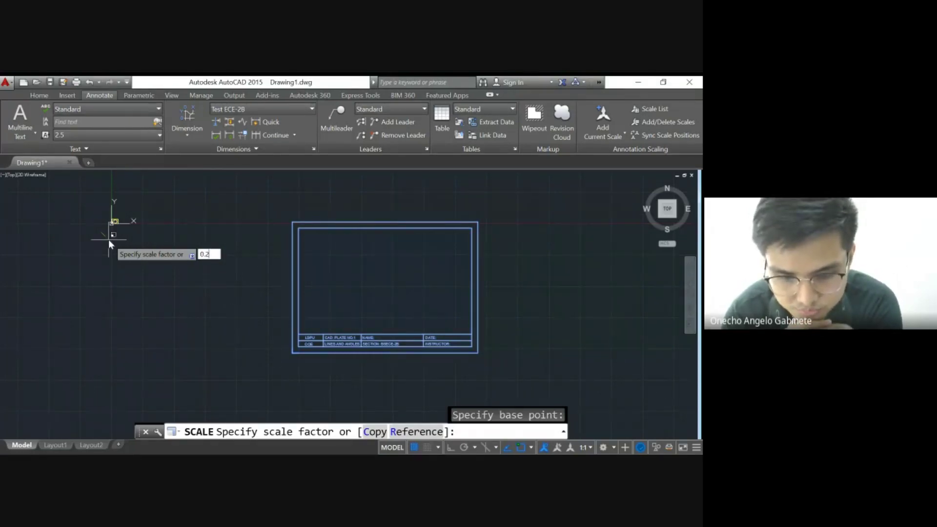
key("Return")
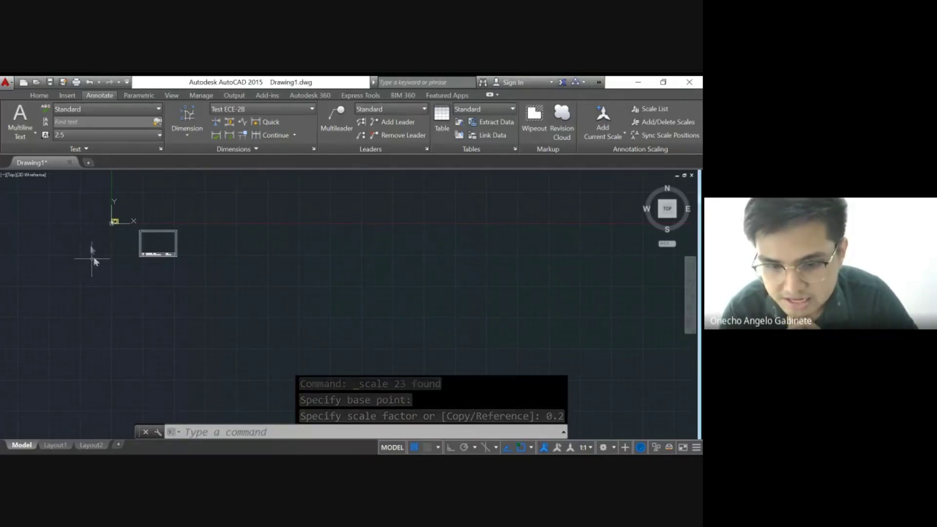
scroll(157, 282, "up", 7)
left_click(332, 230)
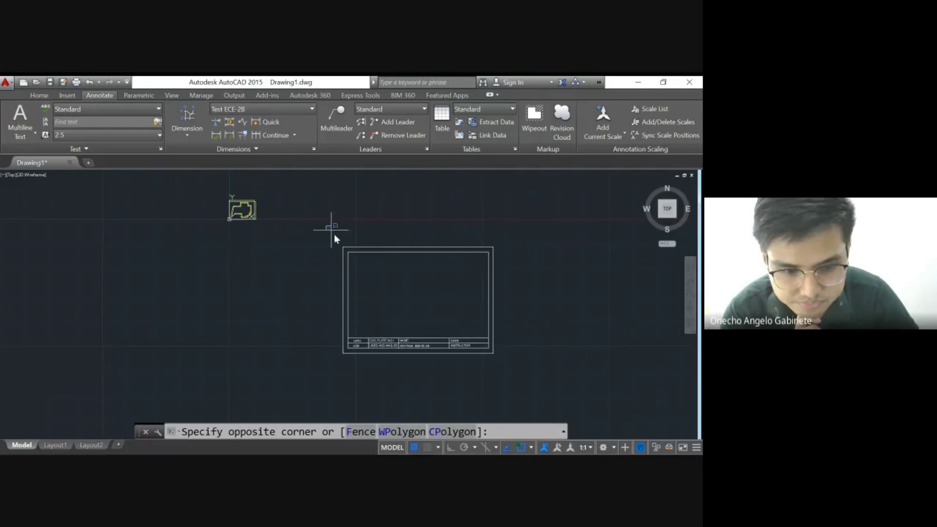
Move the scaled title block up-left over the zigzag figure.
left_click(554, 390)
right_click(430, 306)
key("Escape")
left_click_drag(332, 245, 235, 204)
mouse_move(235, 204)
right_mouse_down()
mouse_move(228, 210)
mouse_move(245, 207)
right_mouse_up()
left_click(247, 215)
key("Escape")
mouse_move(120, 233)
middle_mouse_down()
mouse_move(85, 277)
mouse_move(91, 284)
middle_mouse_up()
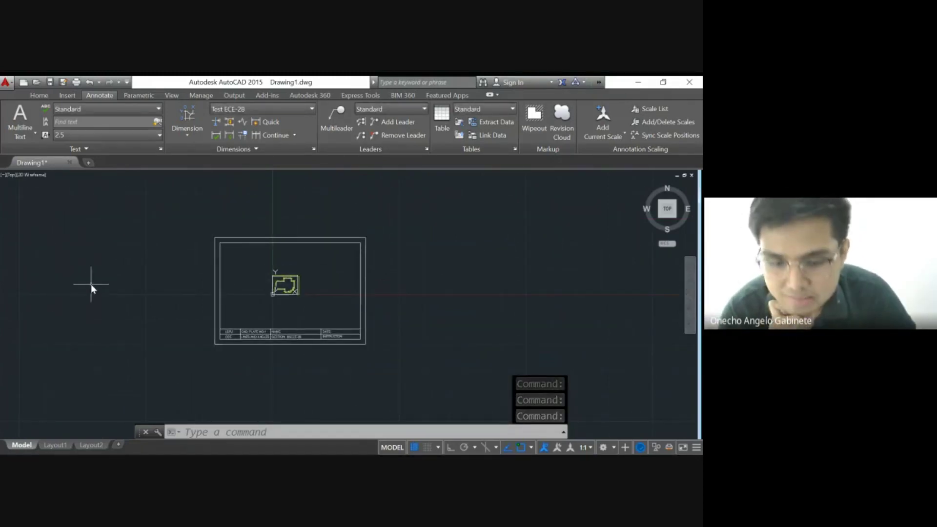
Select all of the frame's borders and title-block lines and scale them by 0.43.
left_click(210, 223)
left_click(228, 356)
left_click(163, 382)
left_click(408, 329)
left_click(398, 324)
left_click(326, 213)
left_click(172, 204)
left_click(410, 264)
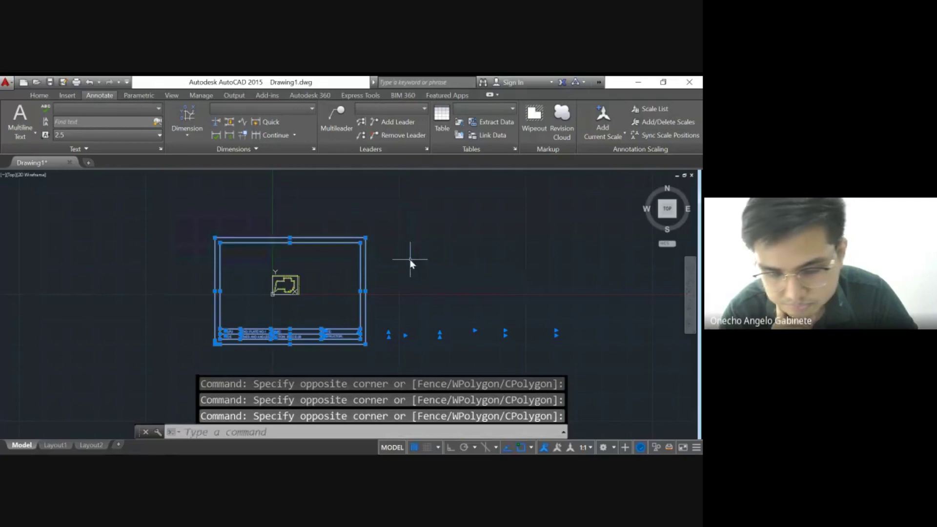
right_click(290, 246)
left_click(325, 333)
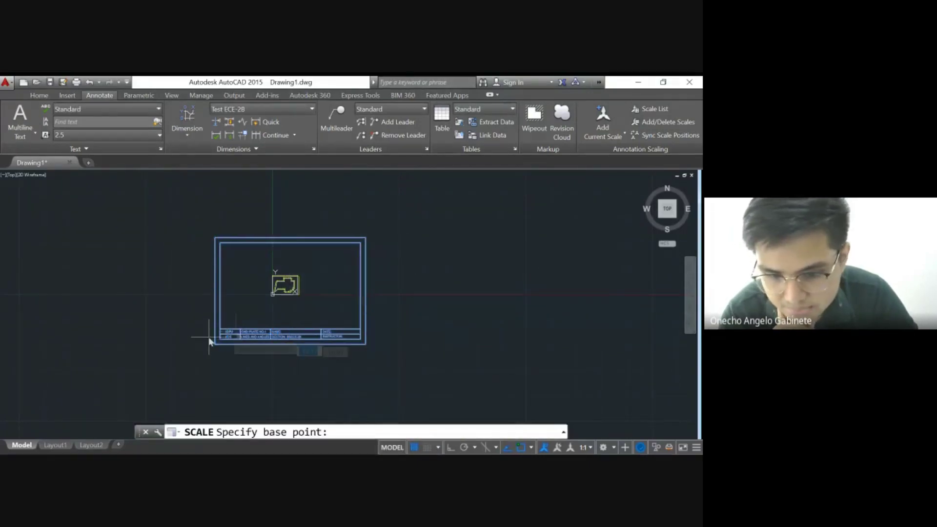
left_click(150, 351)
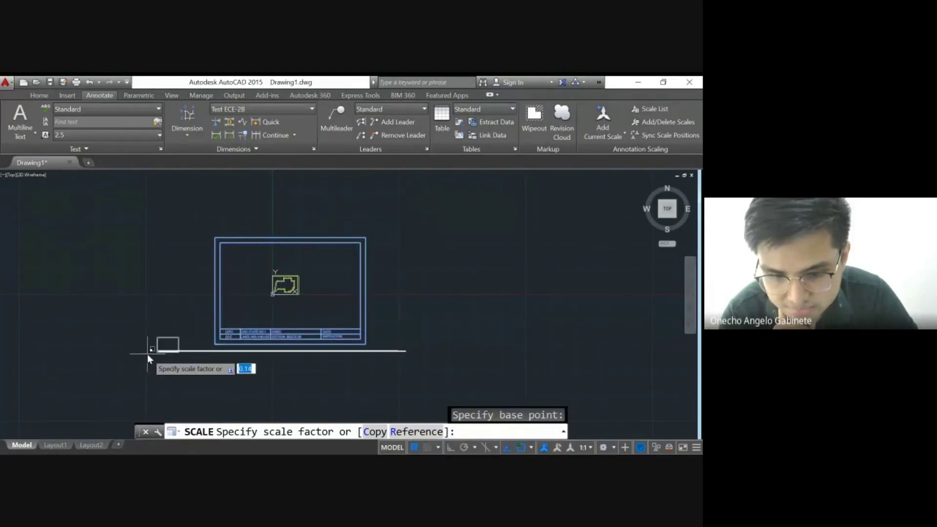
left_click(148, 353)
Reselect the scaled frame and move it so it surrounds the zigzag figure.
left_click(149, 377)
left_click(251, 293)
right_click(209, 334)
left_click(199, 321)
left_click_drag(188, 336, 270, 295)
right_click_drag(270, 294, 263, 295)
left_click(293, 300)
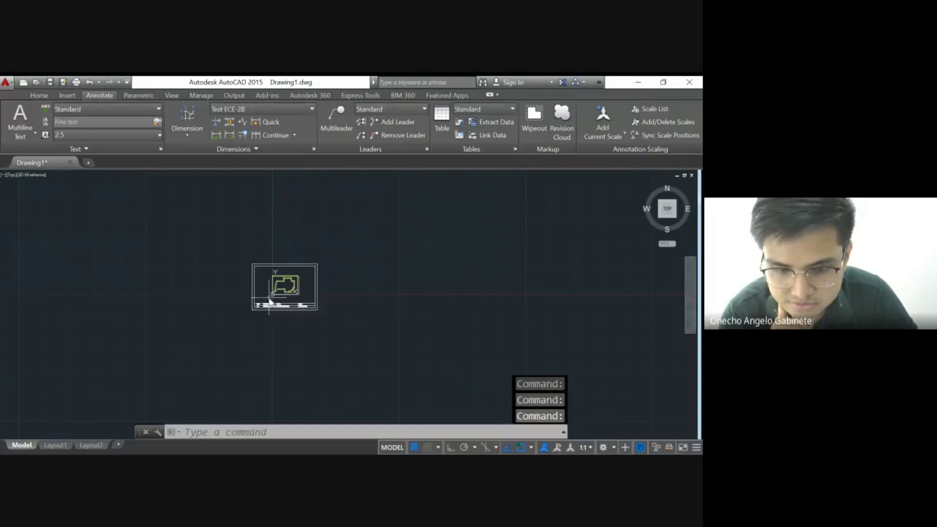
Zoom in on the frame's top edge and open the Annotate tab's Dimension dropdown.
scroll(232, 271, "up", 5)
scroll(156, 244, "down", 2)
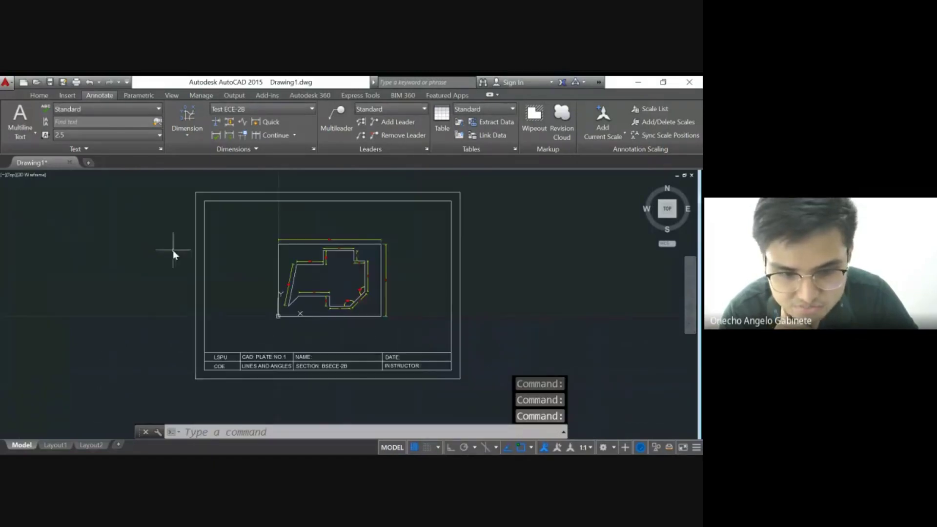
scroll(259, 273, "down", 1)
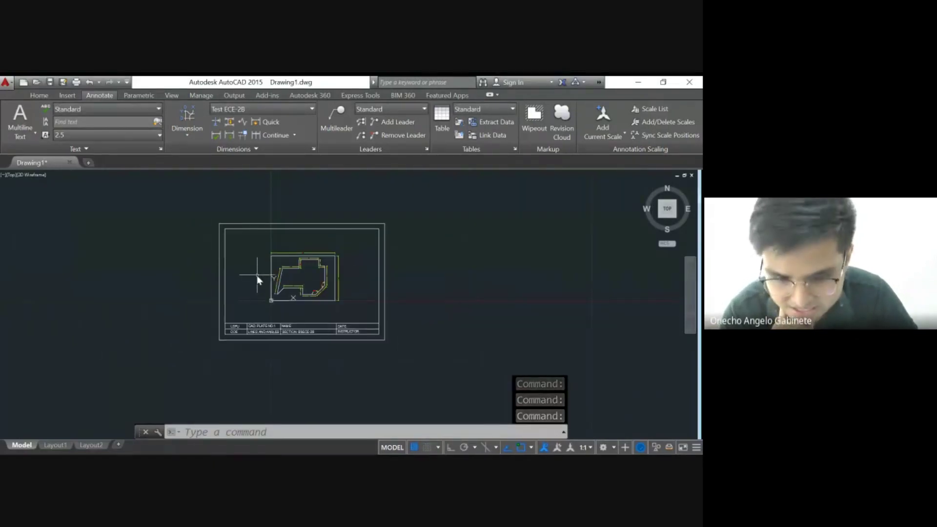
scroll(258, 290, "up", 2)
middle_click_drag(271, 296, 233, 287)
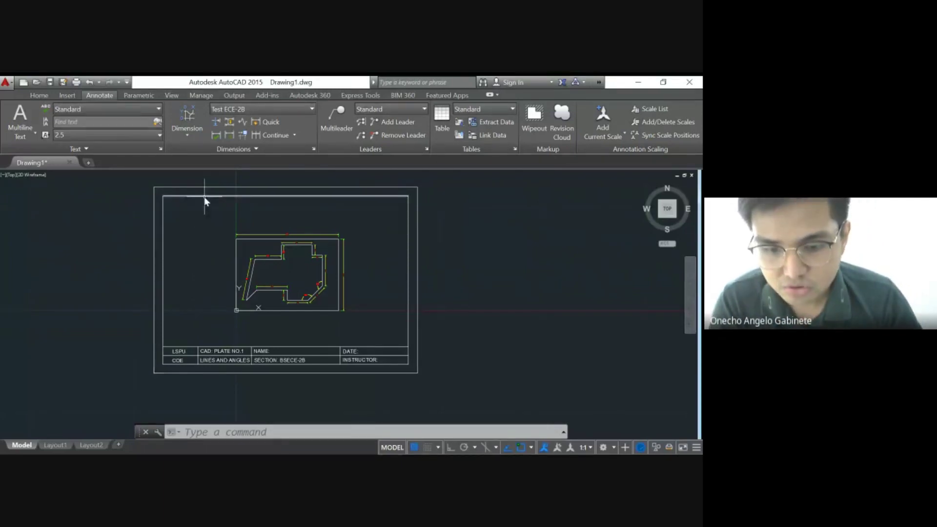
middle_click_drag(203, 199, 207, 268)
scroll(213, 308, "up", 2)
left_click(187, 132)
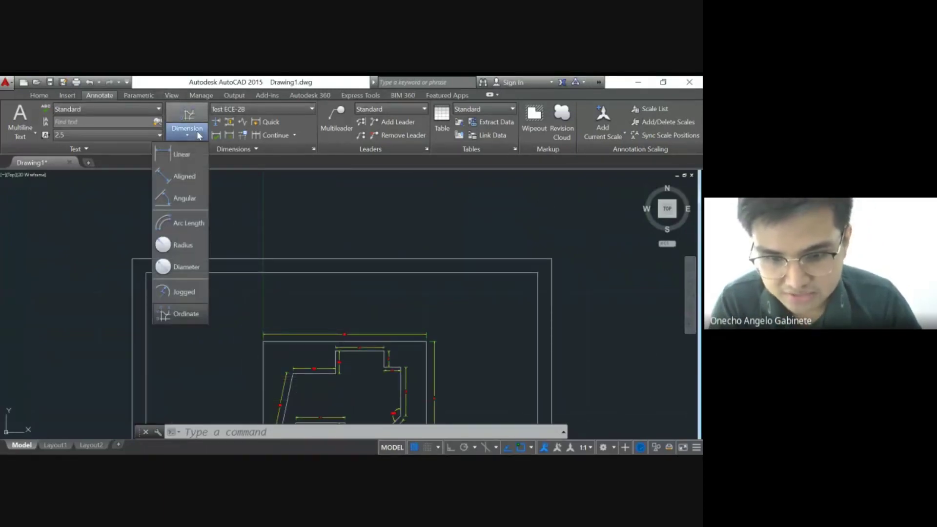
Measure the frame's top edge with a linear dimension, which reads 25.74.
left_click(182, 154)
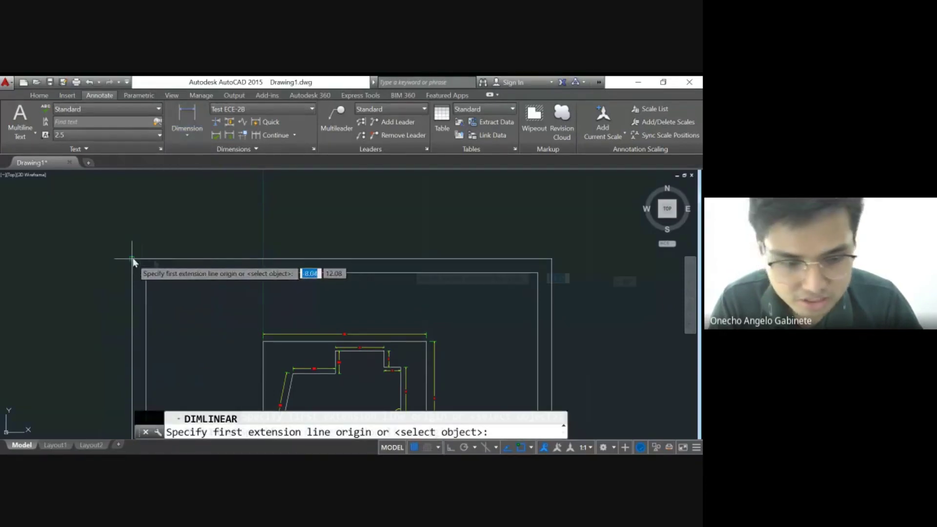
left_click(133, 259)
left_click(552, 259)
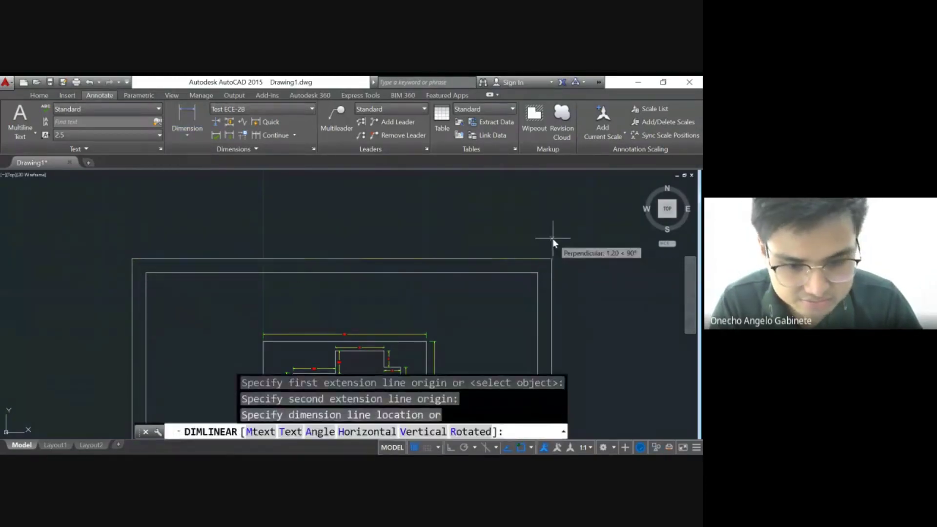
left_click(296, 238)
scroll(296, 238, "up", 4)
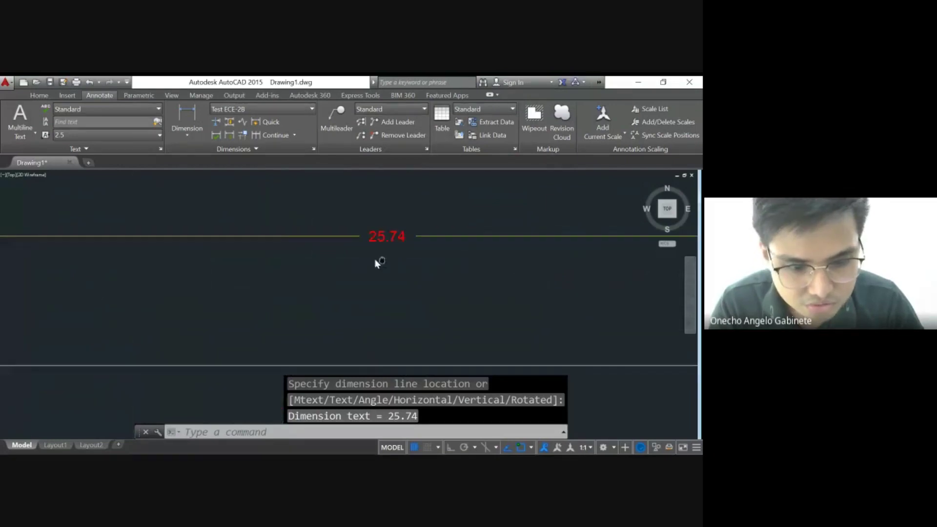
scroll(329, 253, "up", 4)
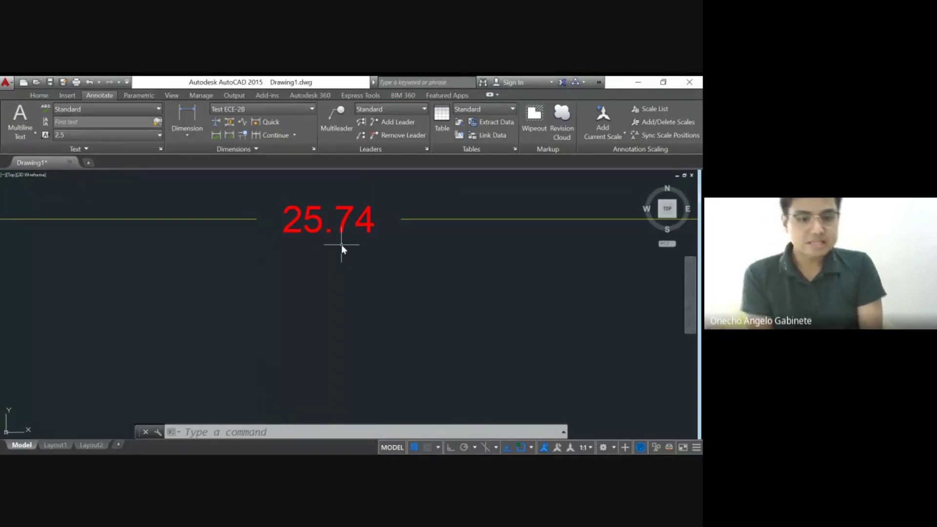
scroll(338, 250, "down", 5)
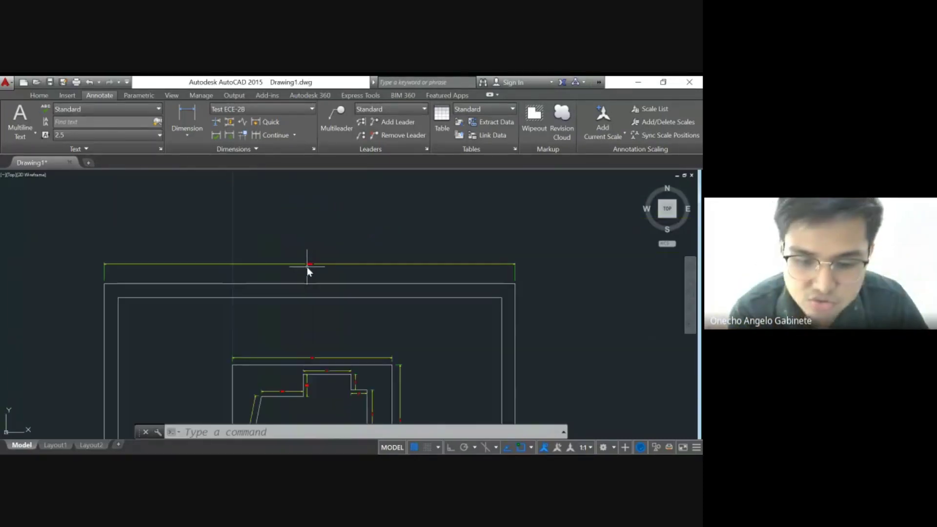
Crossing-select the 25.74 dimension, delete it, and recentre the plate in view.
left_click(85, 280)
left_click(544, 214)
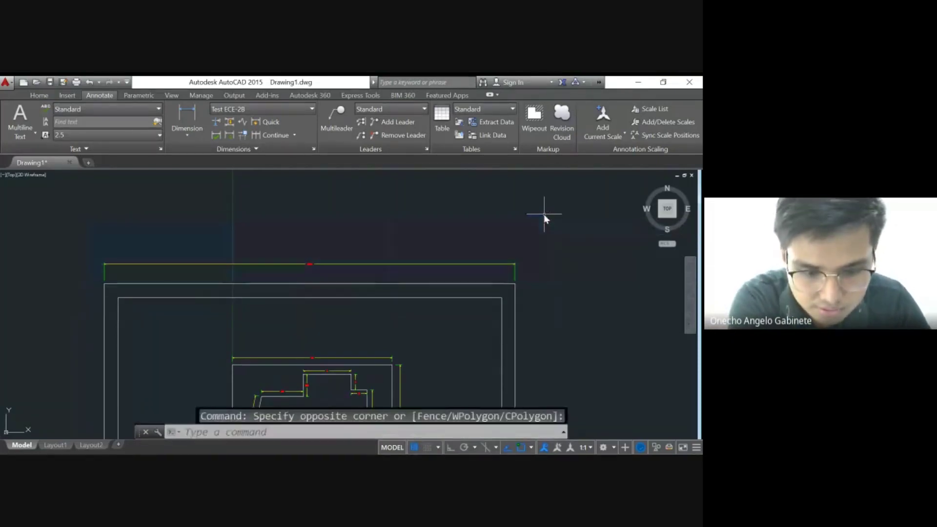
left_click(525, 274)
left_click(131, 236)
key("Delete")
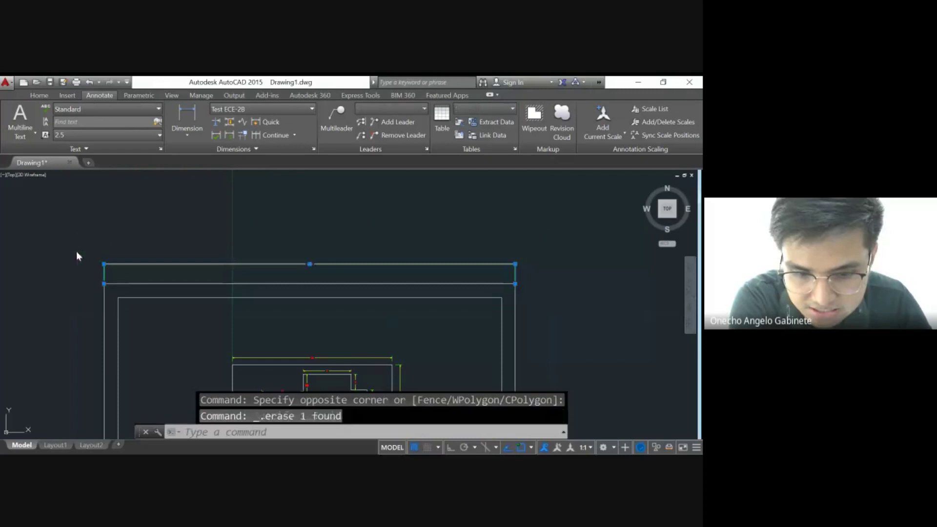
scroll(132, 243, "down", 4)
mouse_move(151, 260)
middle_mouse_down()
mouse_move(333, 208)
mouse_move(327, 230)
middle_mouse_up()
key("ctrl+p")
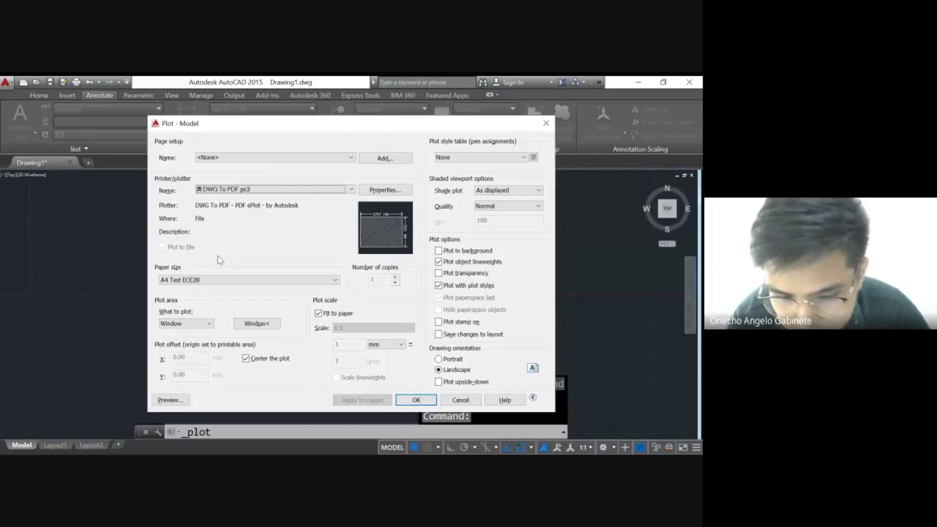
Preview the DWG To PDF plot, find the figure stuck in a page corner, and return to the dialog.
left_click(170, 399)
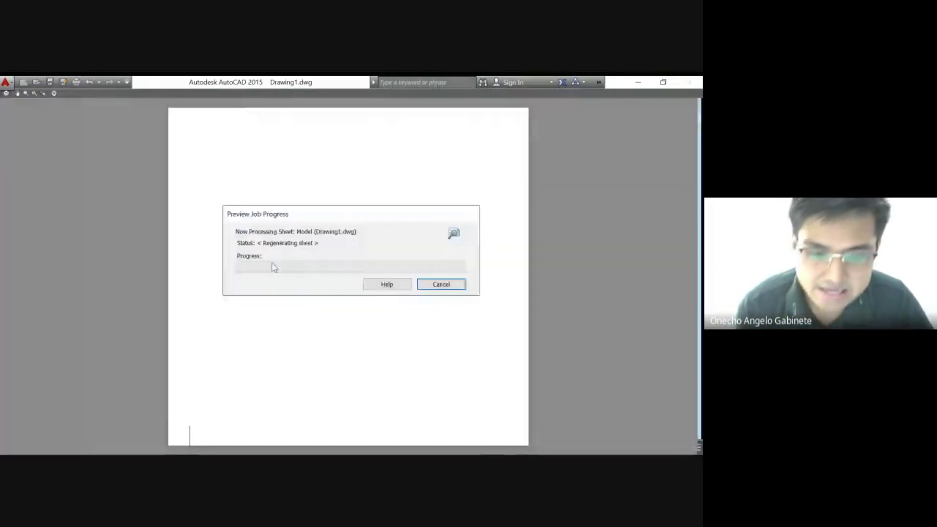
scroll(166, 405, "up", 8)
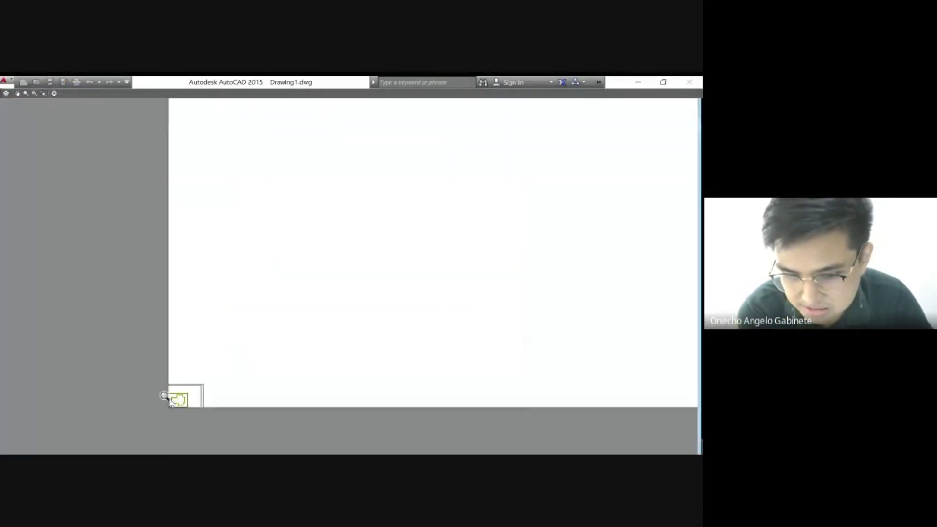
middle_click_drag(151, 405, 252, 349)
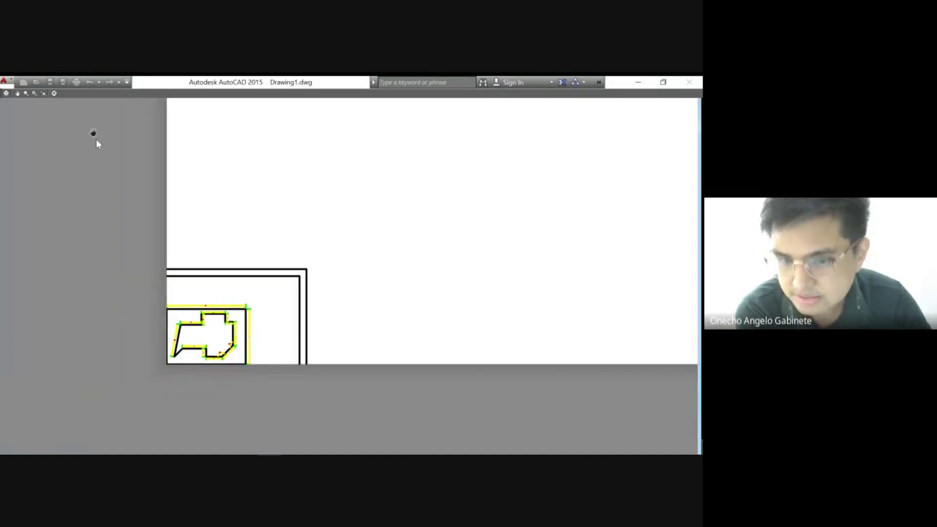
left_click(54, 94)
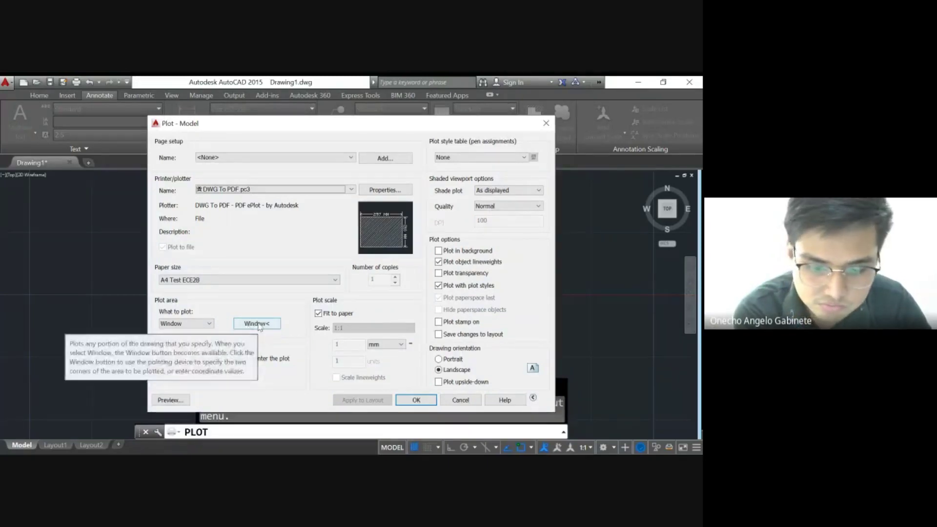
Set the plot area to a window from the border's top-left to lower-right corner, apply to layout, and preview.
left_click(249, 328)
scroll(259, 322, "up", 6)
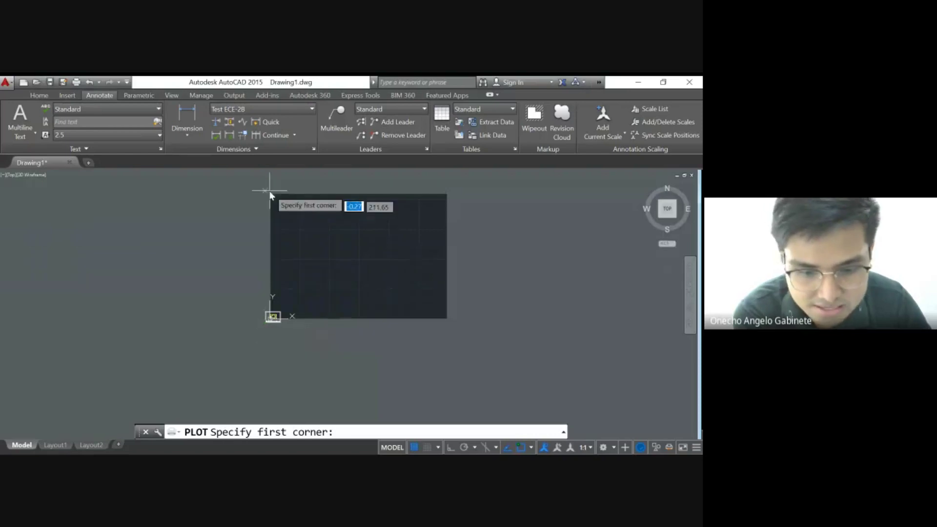
scroll(445, 325, "down", 5)
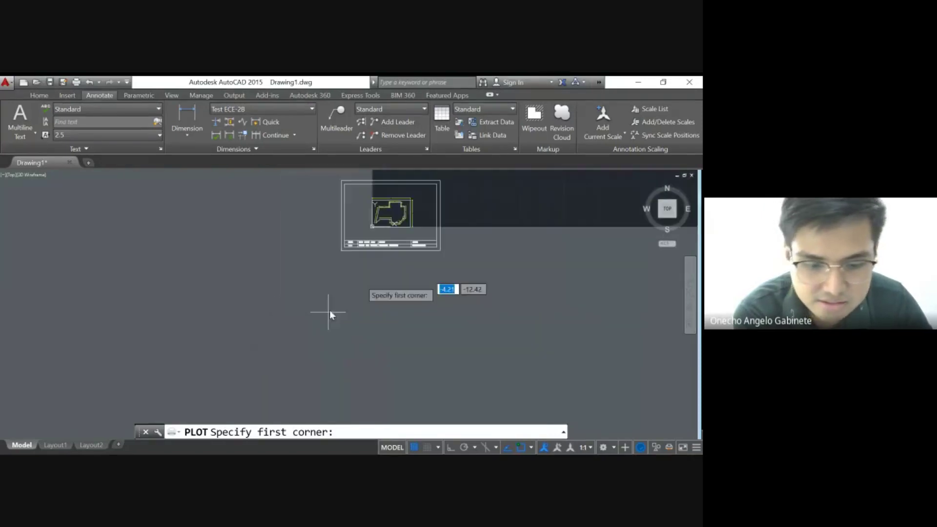
scroll(330, 309, "up", 4)
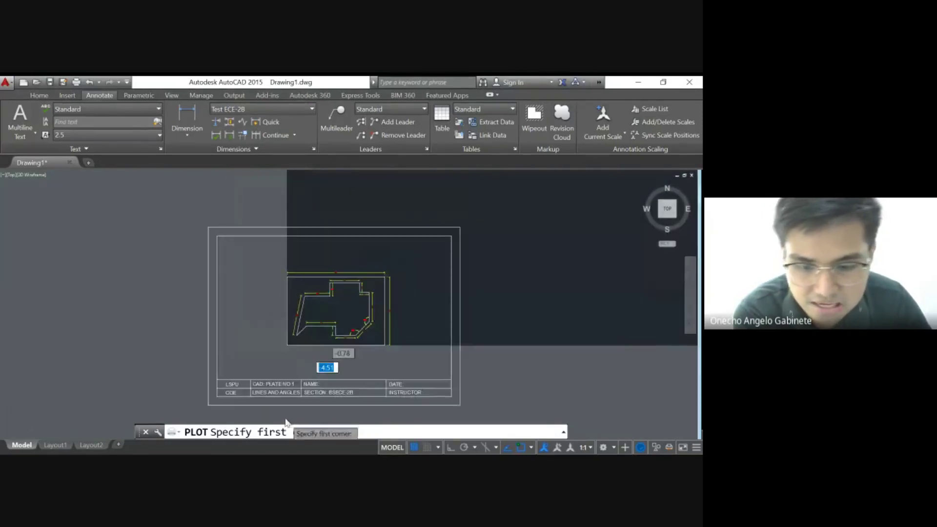
left_click(209, 228)
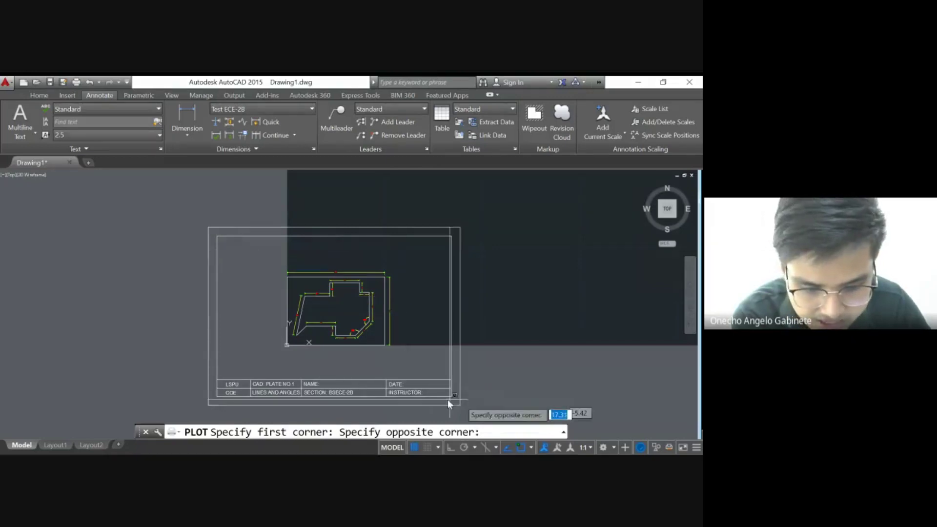
scroll(447, 400, "up", 5)
scroll(403, 319, "down", 2)
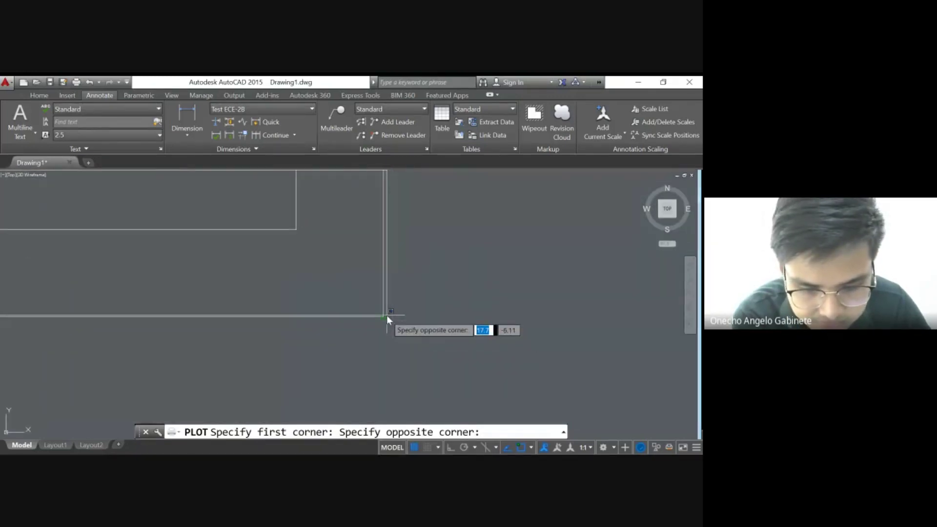
left_click(382, 318)
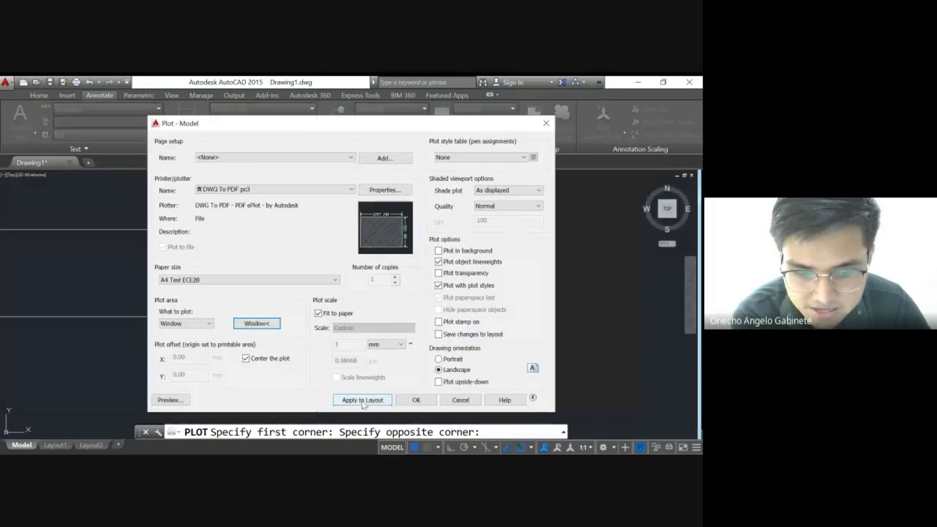
left_click(363, 400)
left_click(176, 401)
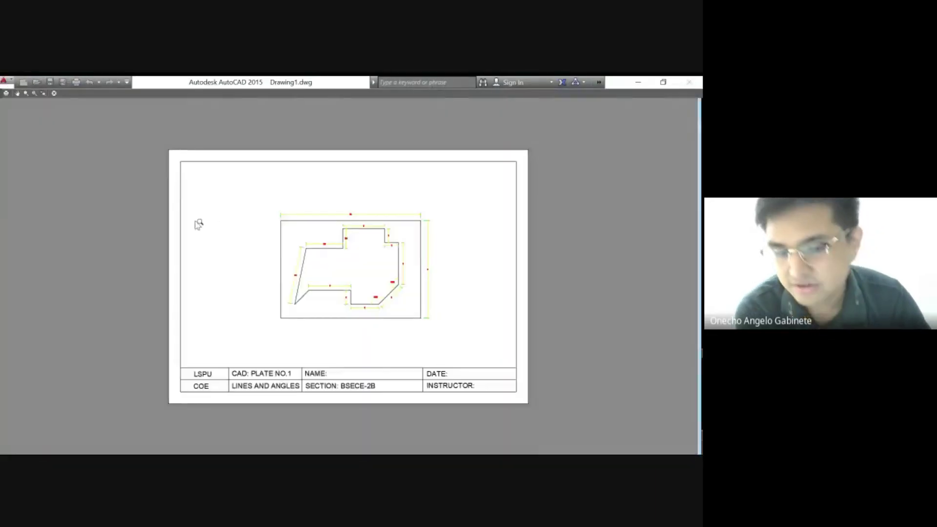
Reopen the plot preview and zoom in to check the figure's dimensions and 135° angles.
scroll(198, 177, "up", 2)
scroll(163, 161, "down", 2)
left_click(55, 93)
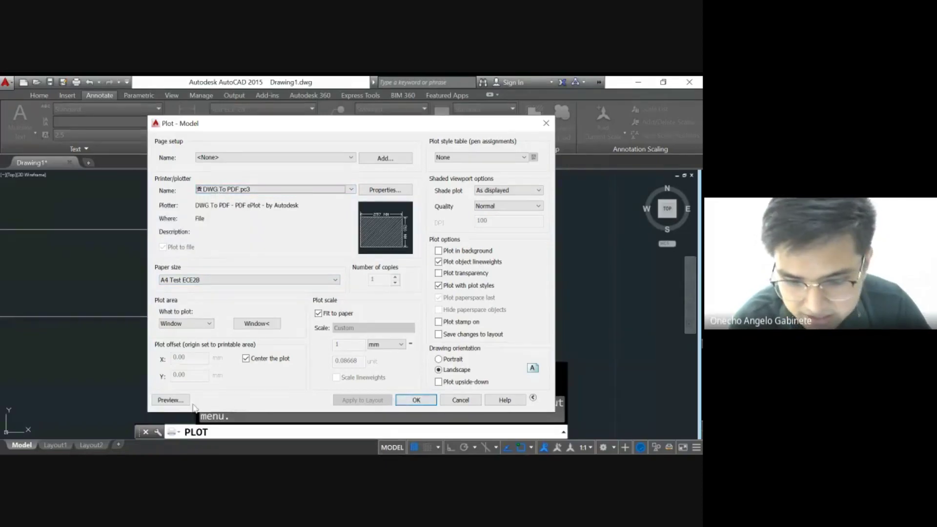
left_click(171, 400)
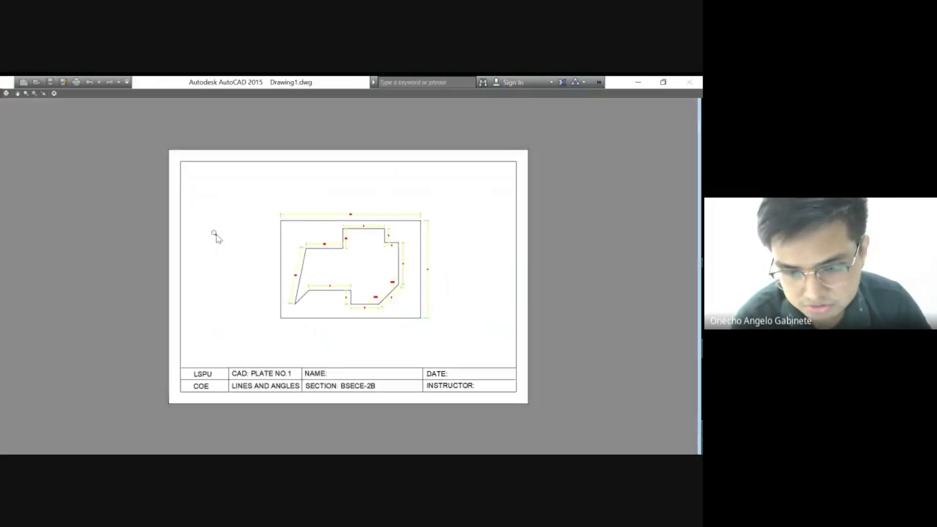
scroll(390, 315, "up", 5)
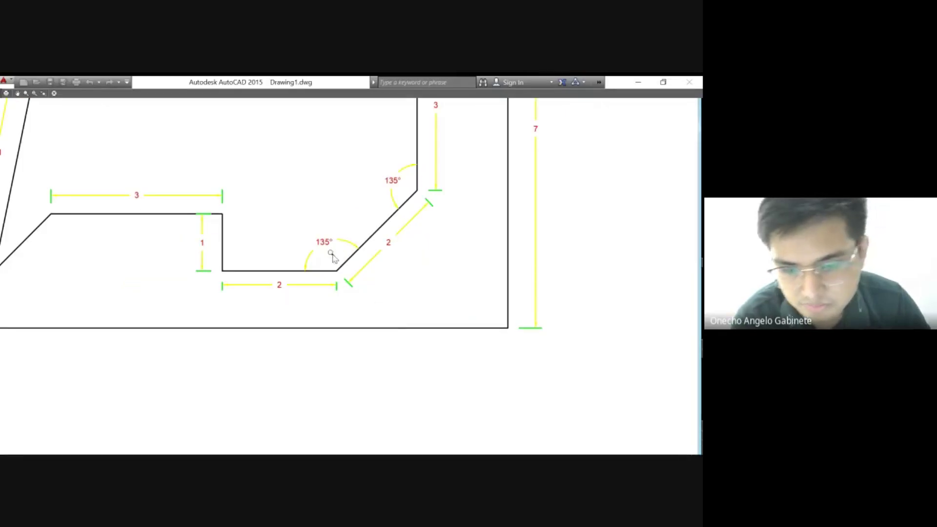